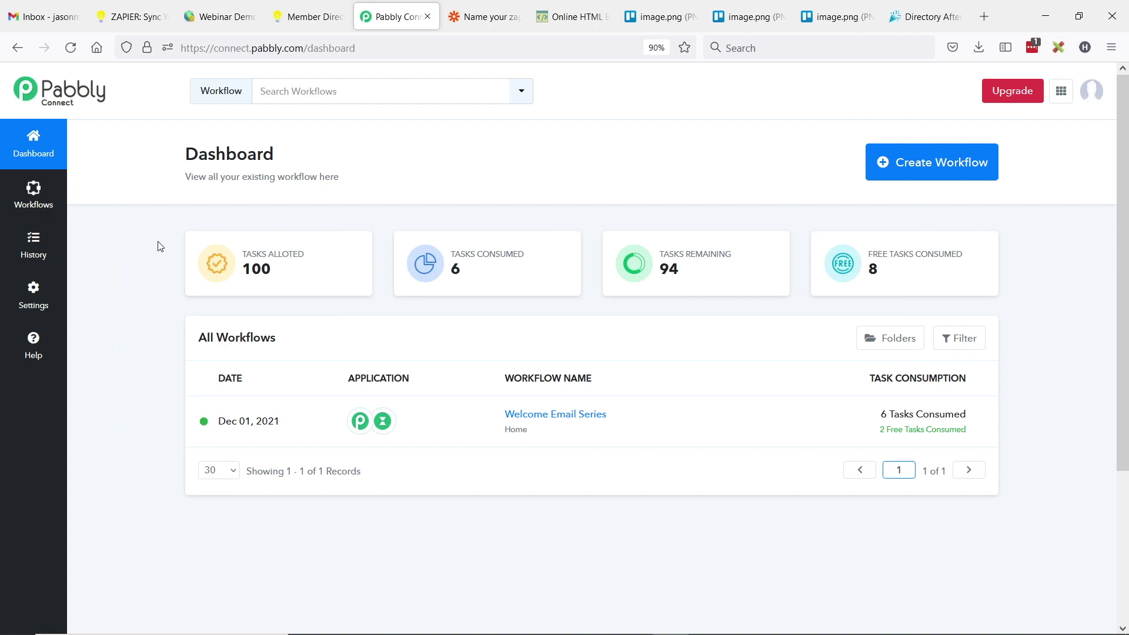
- Open the Welcome Email Series workflow, collapse the webhook trigger, and expand step 3 Gmail: WHAT TO DO FIRST
click(34, 206)
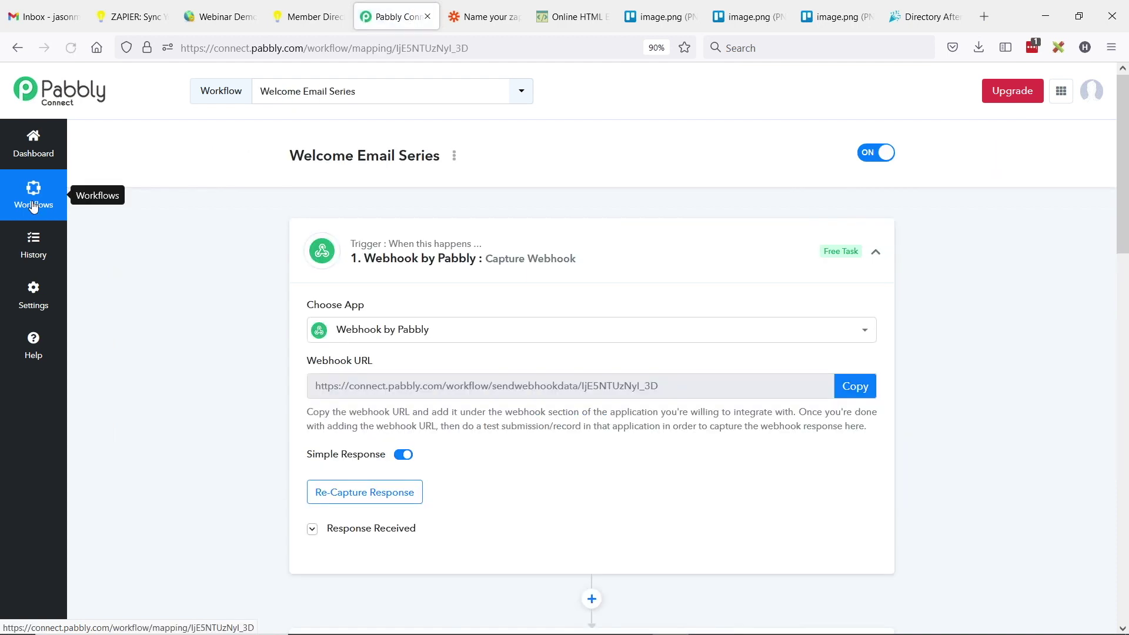
click(875, 252)
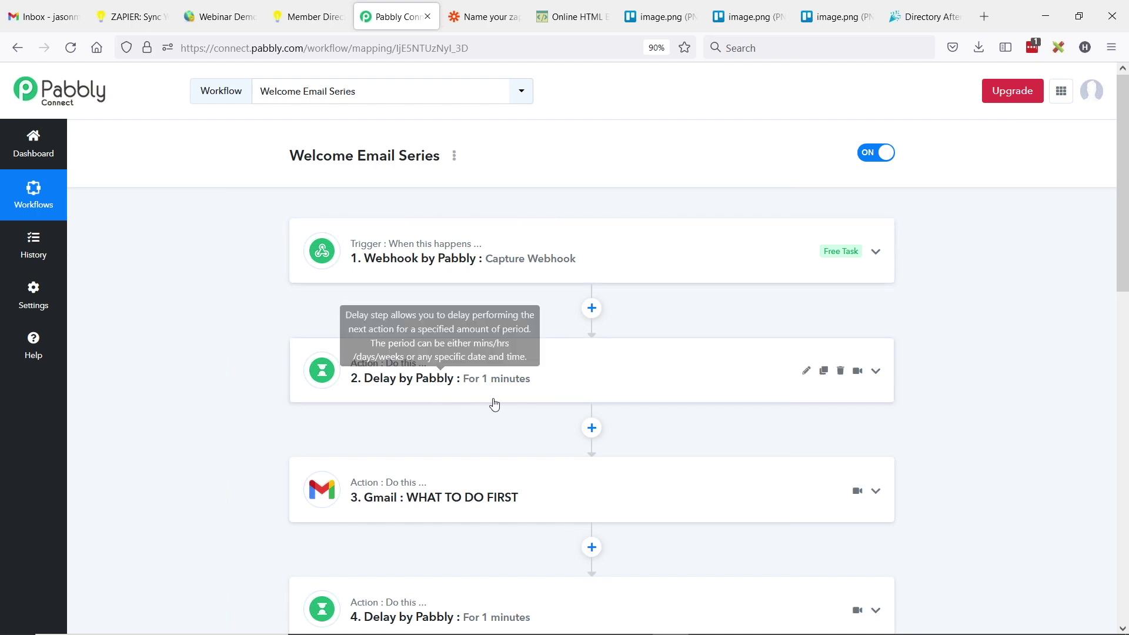
scroll(321, 394, down, 3)
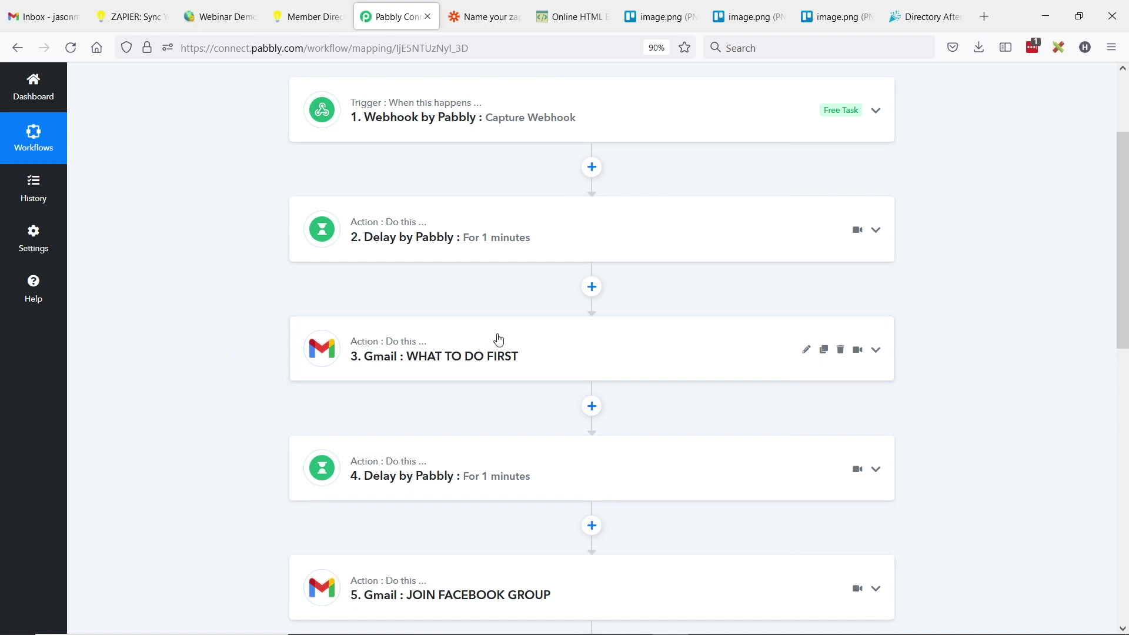
scroll(498, 339, down, 2)
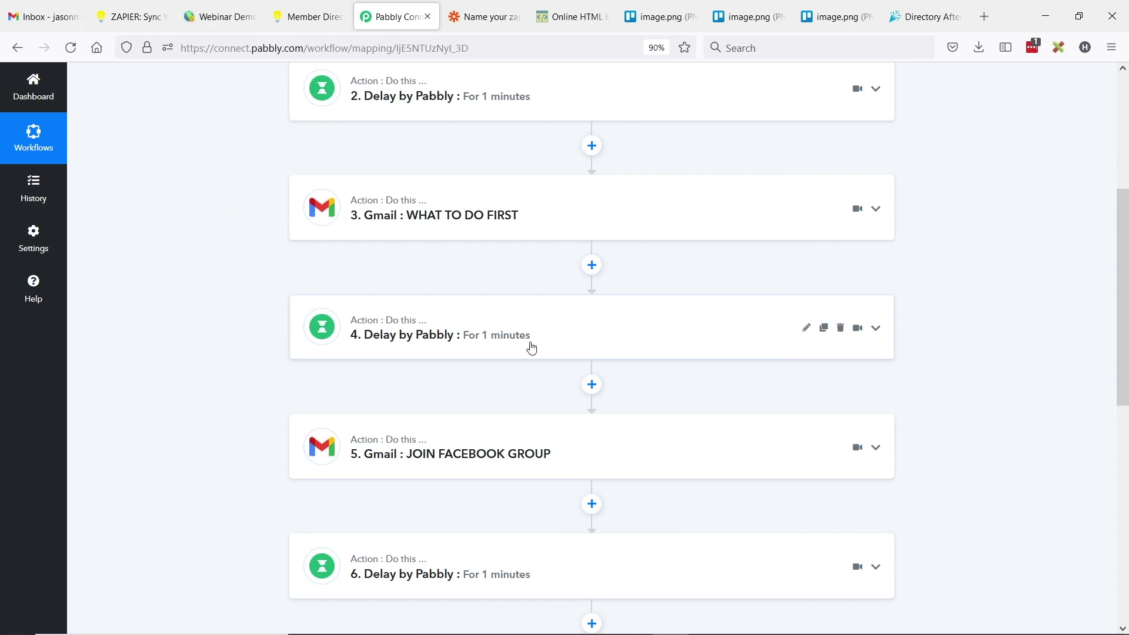
mouse_move(507, 345)
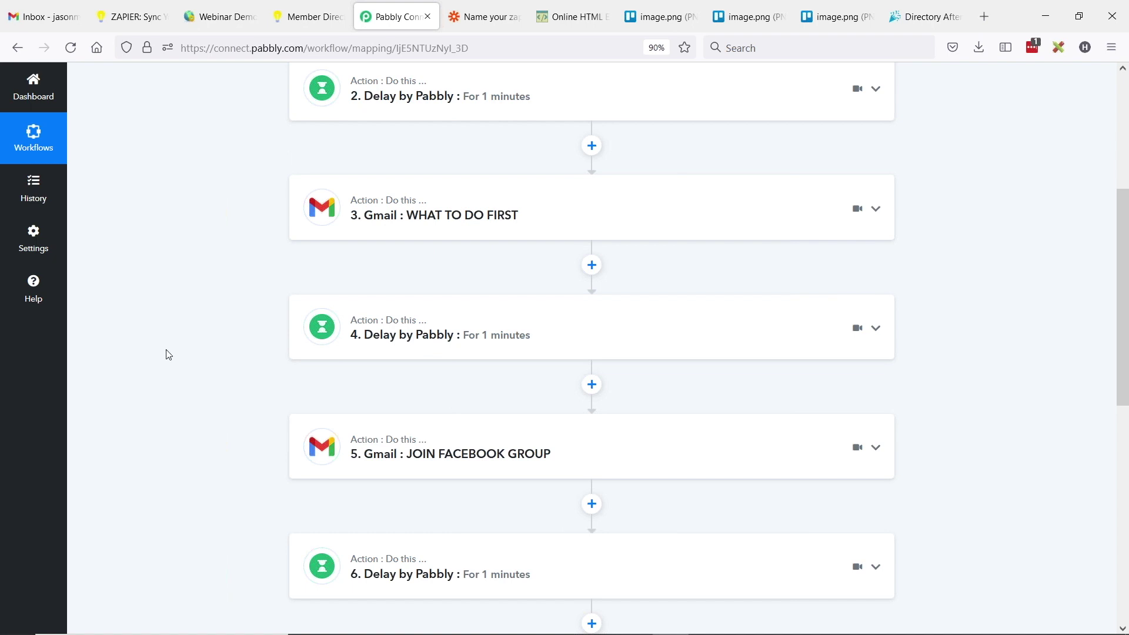
scroll(217, 345, down, 2)
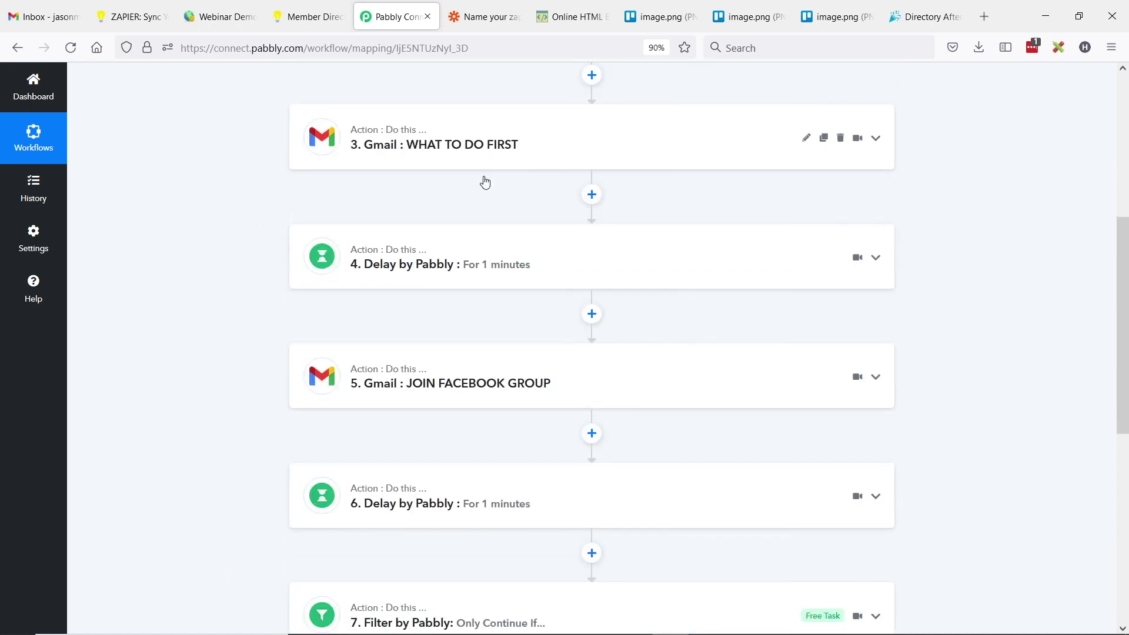
click(580, 160)
scroll(282, 294, down, 5)
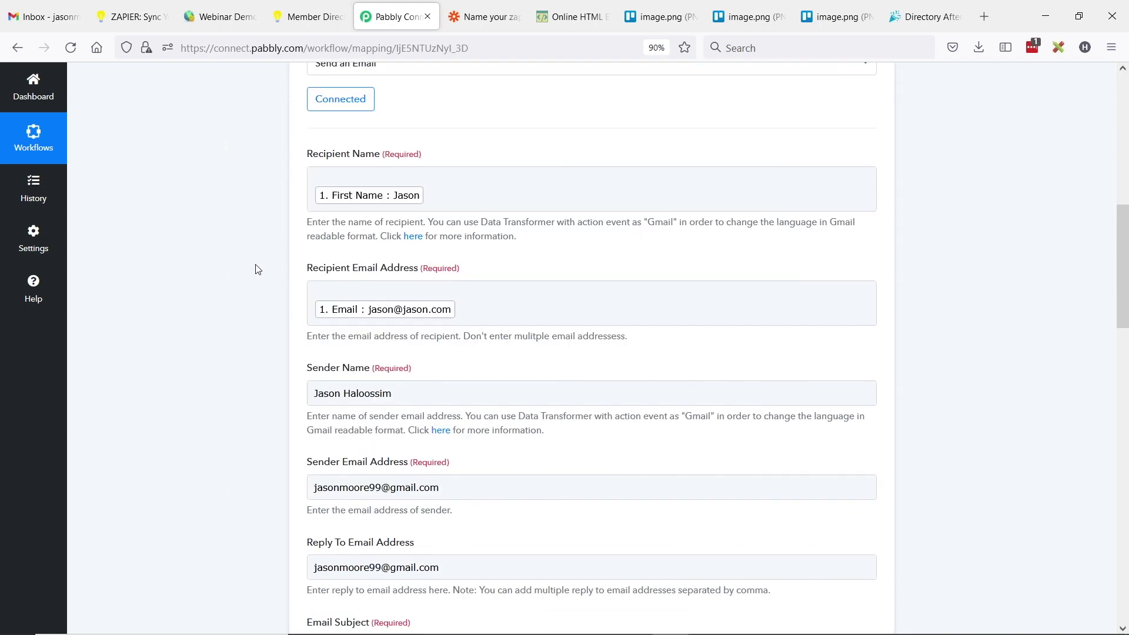
scroll(254, 292, down, 5)
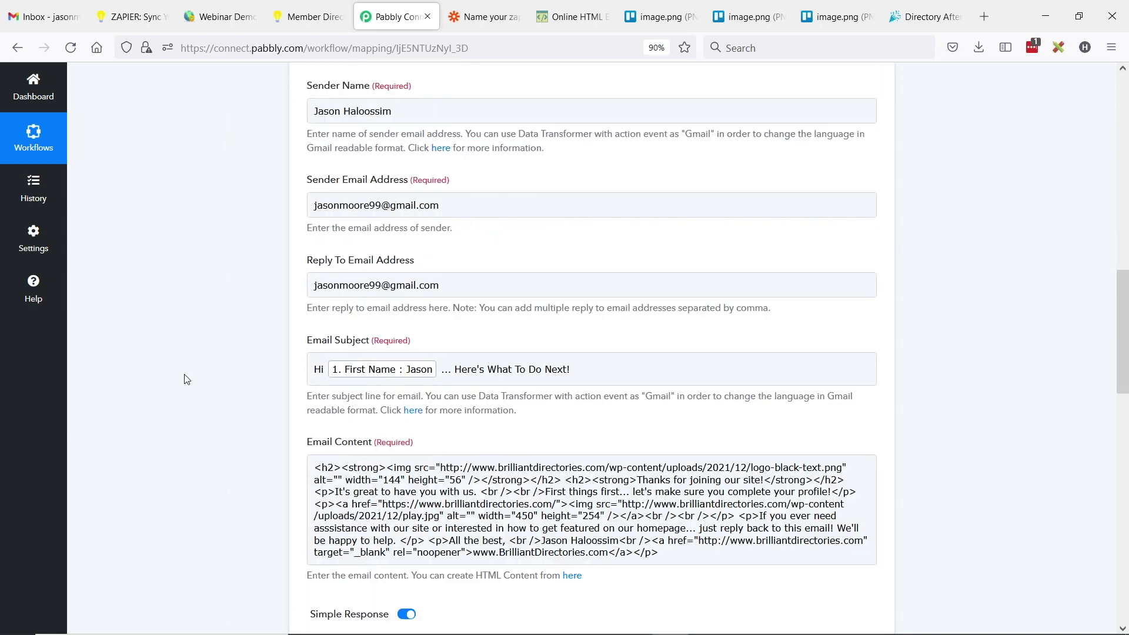
scroll(188, 379, up, 5)
scroll(193, 379, up, 4)
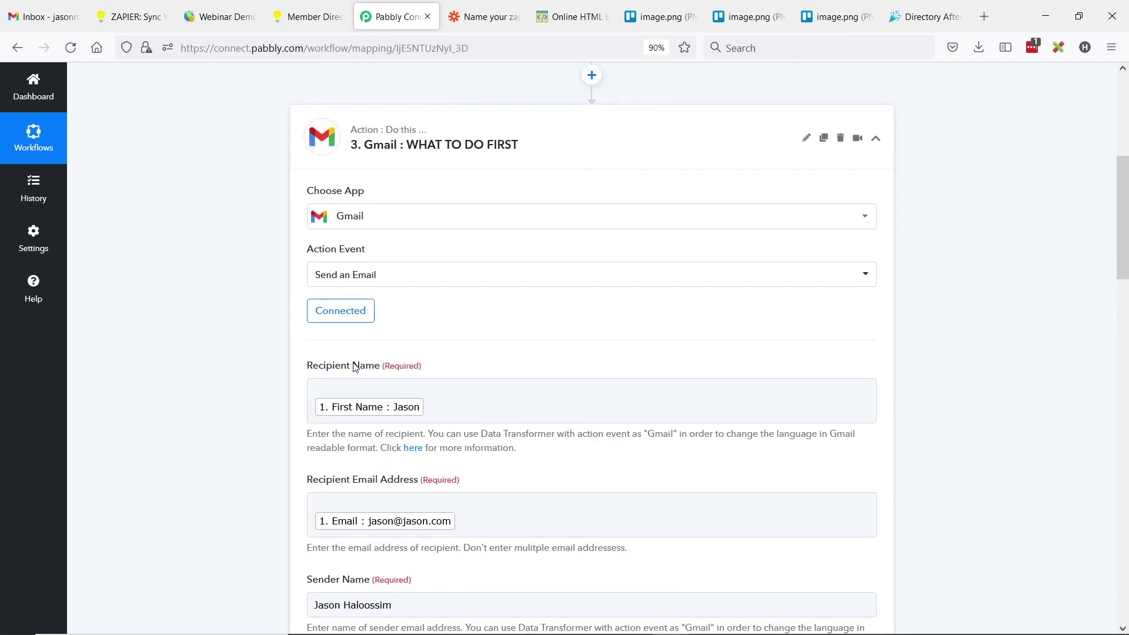
scroll(355, 398, down, 1)
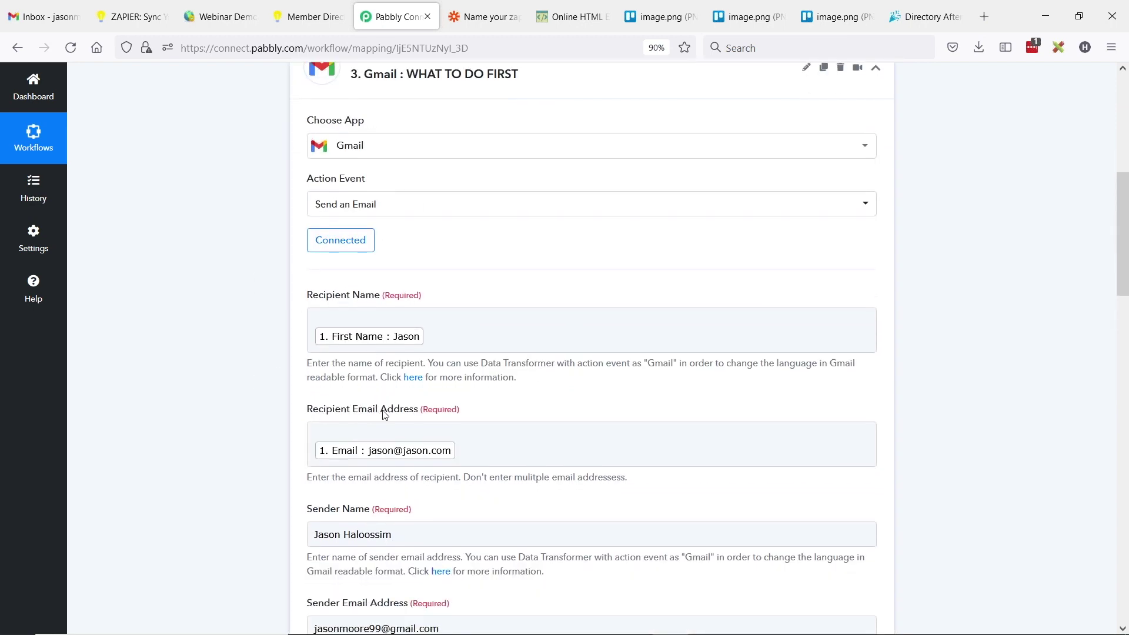
click(410, 342)
click(227, 429)
scroll(244, 398, down, 3)
click(340, 315)
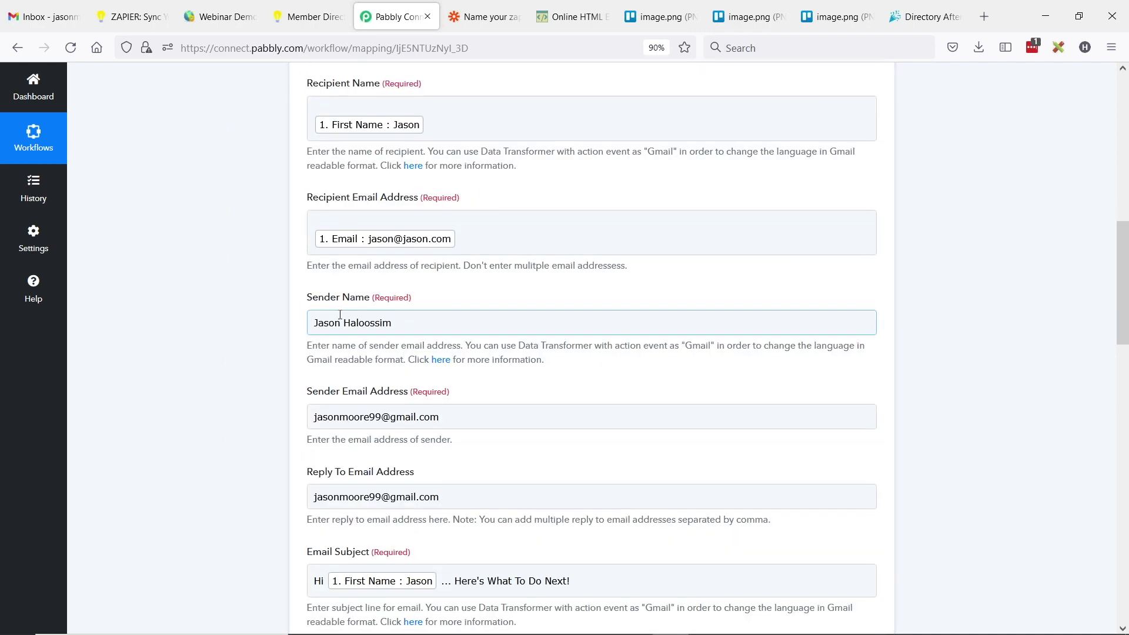
click(413, 348)
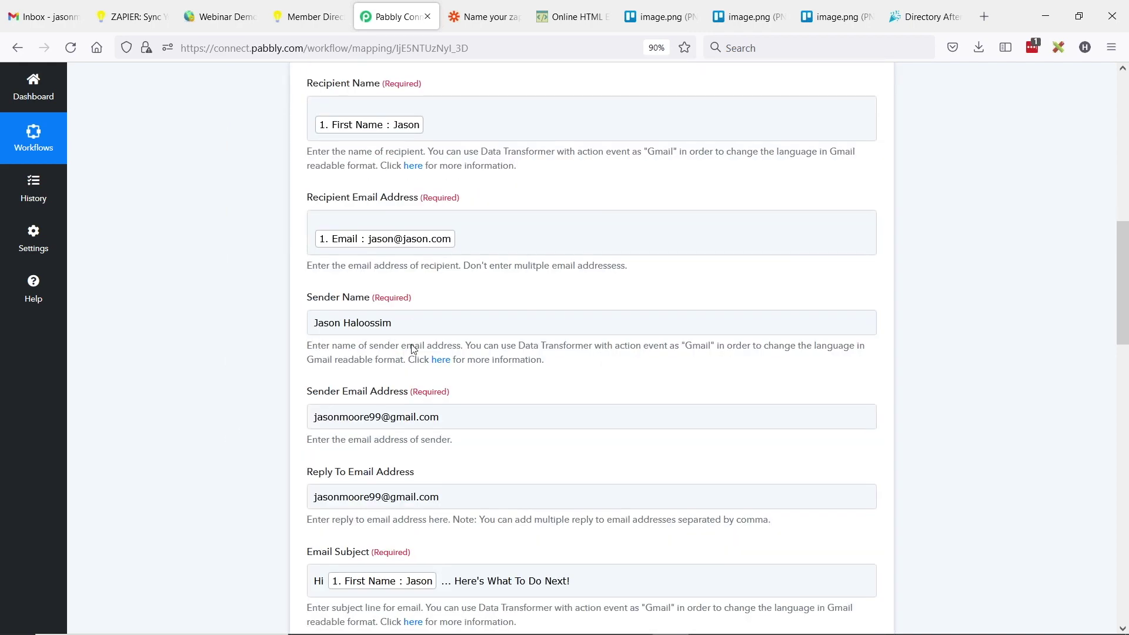
scroll(382, 347, down, 1)
click(382, 346)
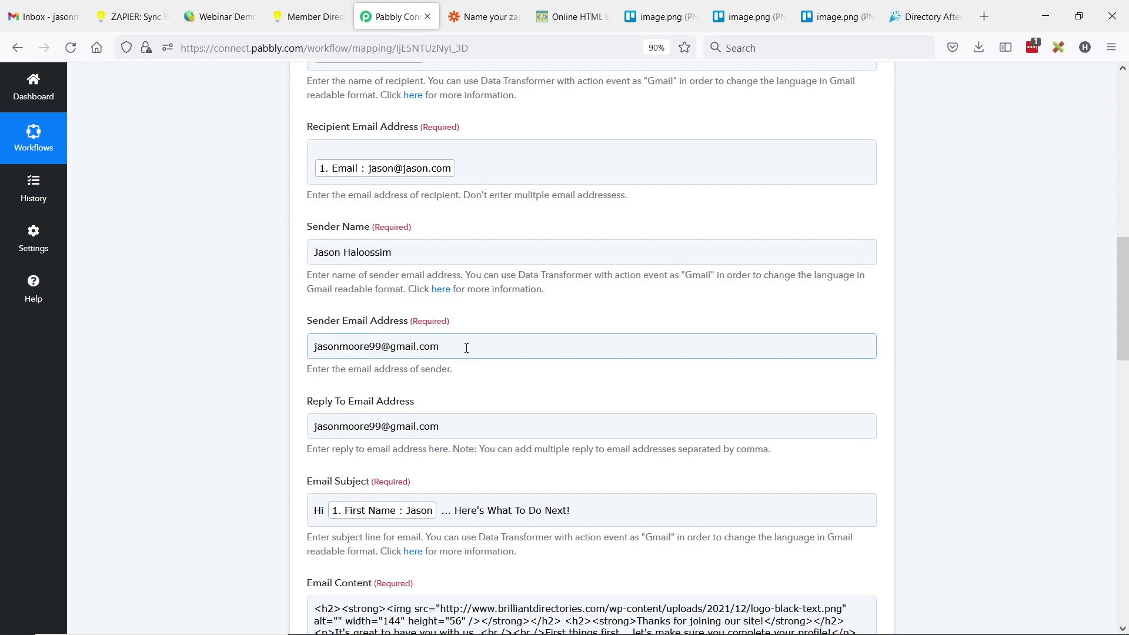
click(436, 357)
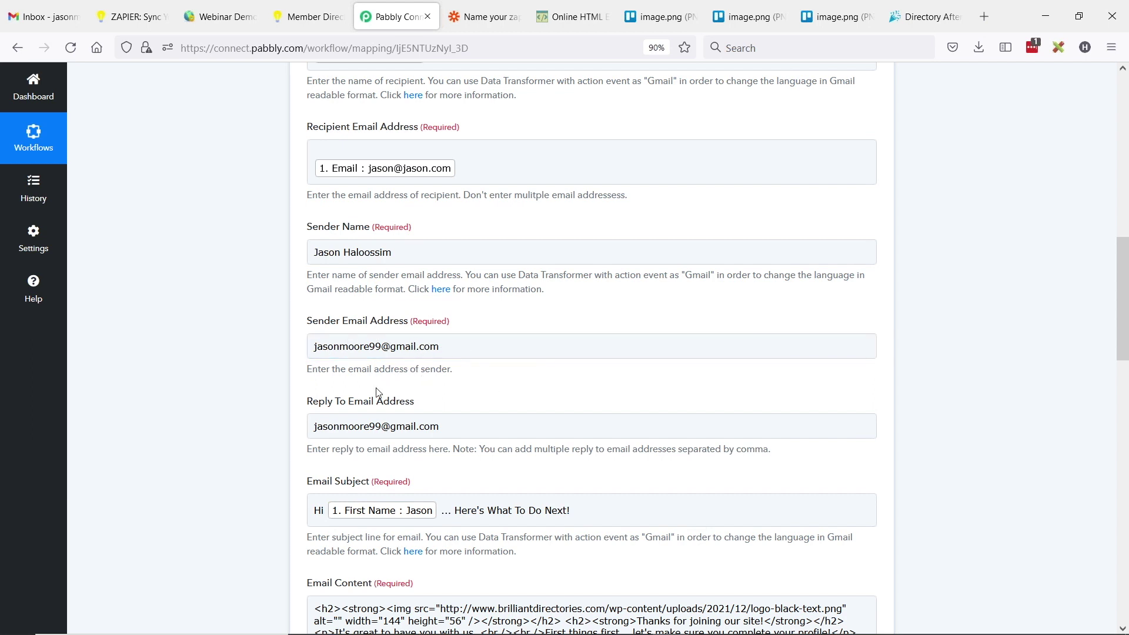
click(327, 350)
click(227, 322)
scroll(235, 316, down, 4)
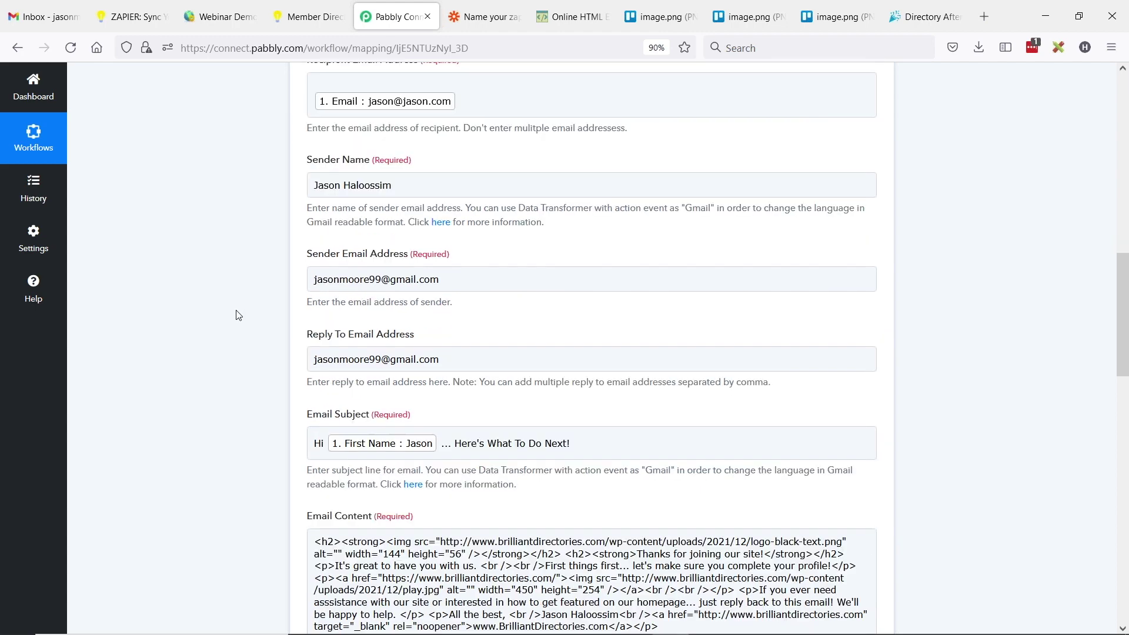
scroll(385, 253, down, 1)
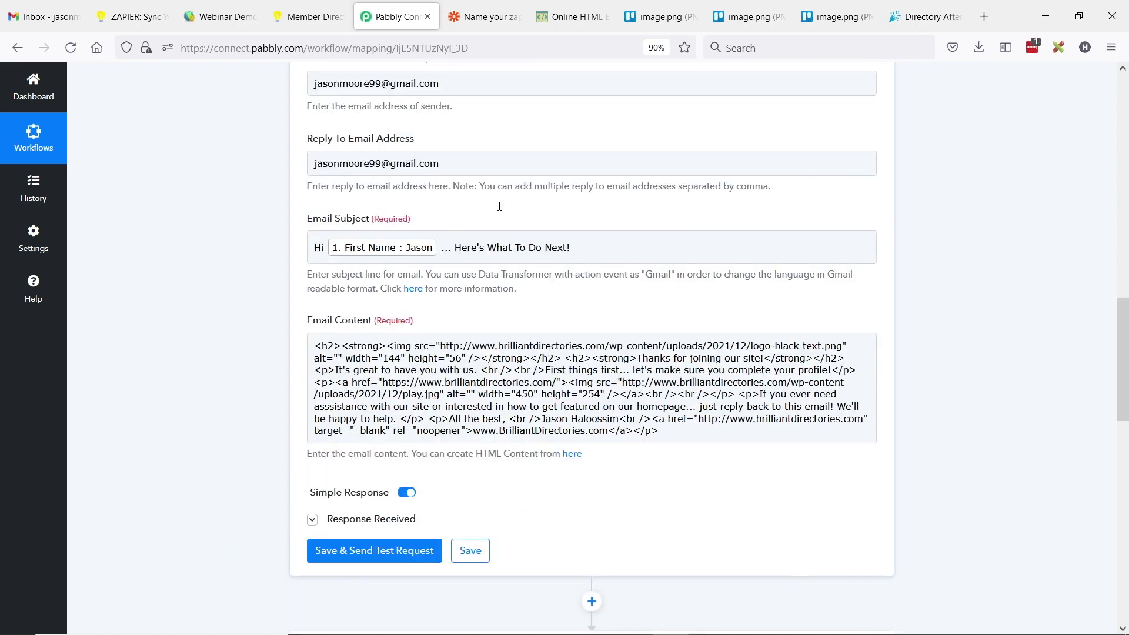
click(408, 326)
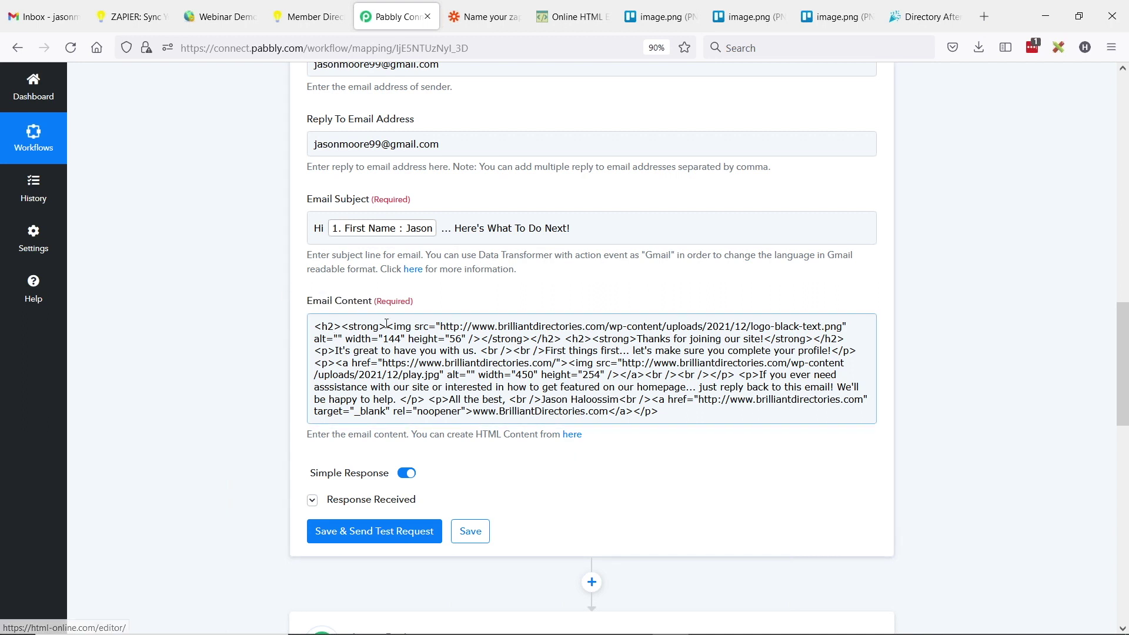
click(576, 435)
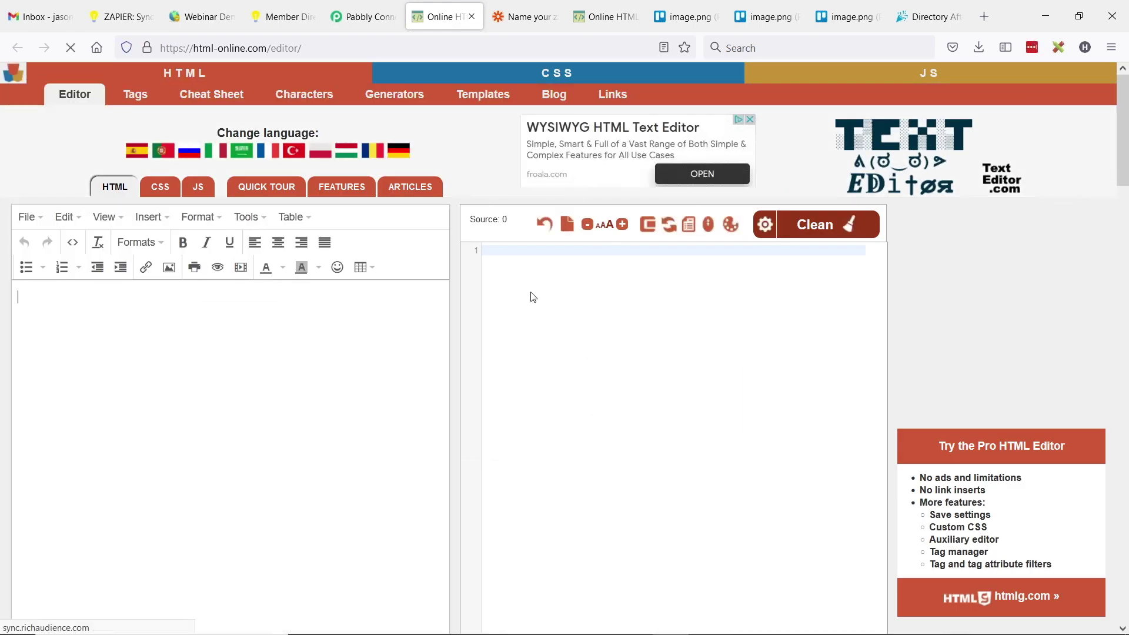
- Select the full upgrade email HTML source in the online HTML editor
click(584, 18)
scroll(253, 411, up, 4)
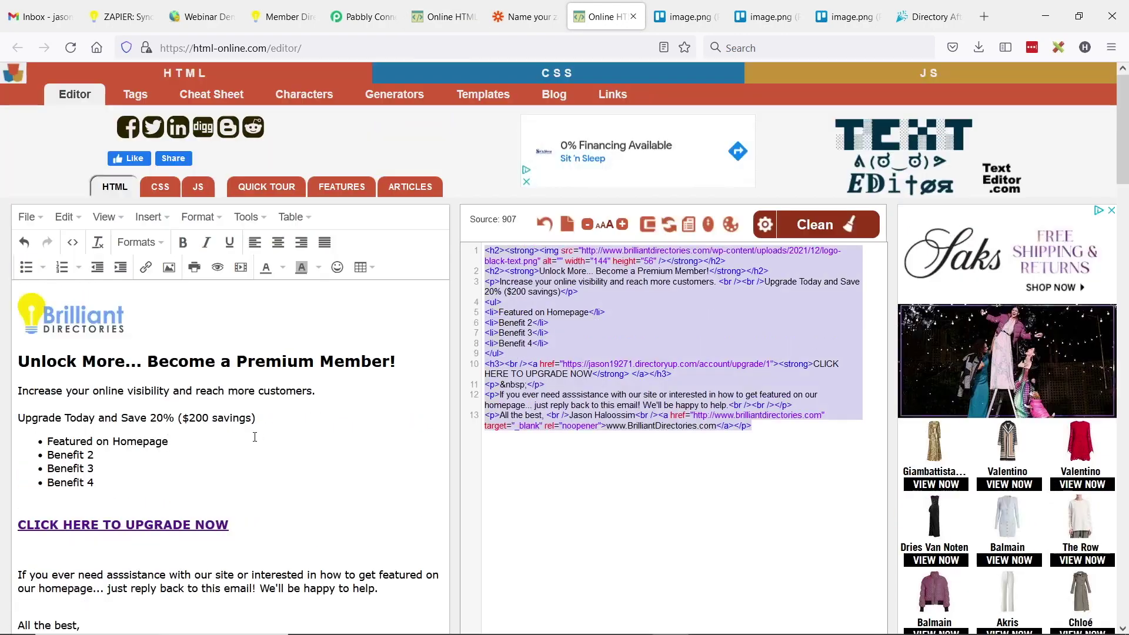
scroll(40, 304, down, 2)
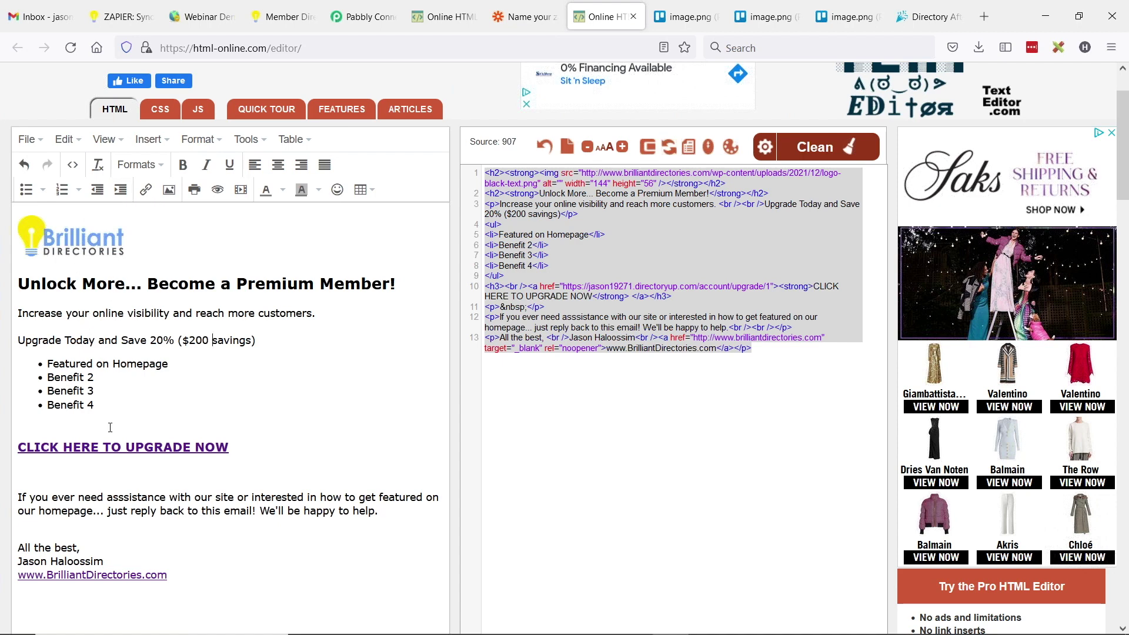
click(575, 249)
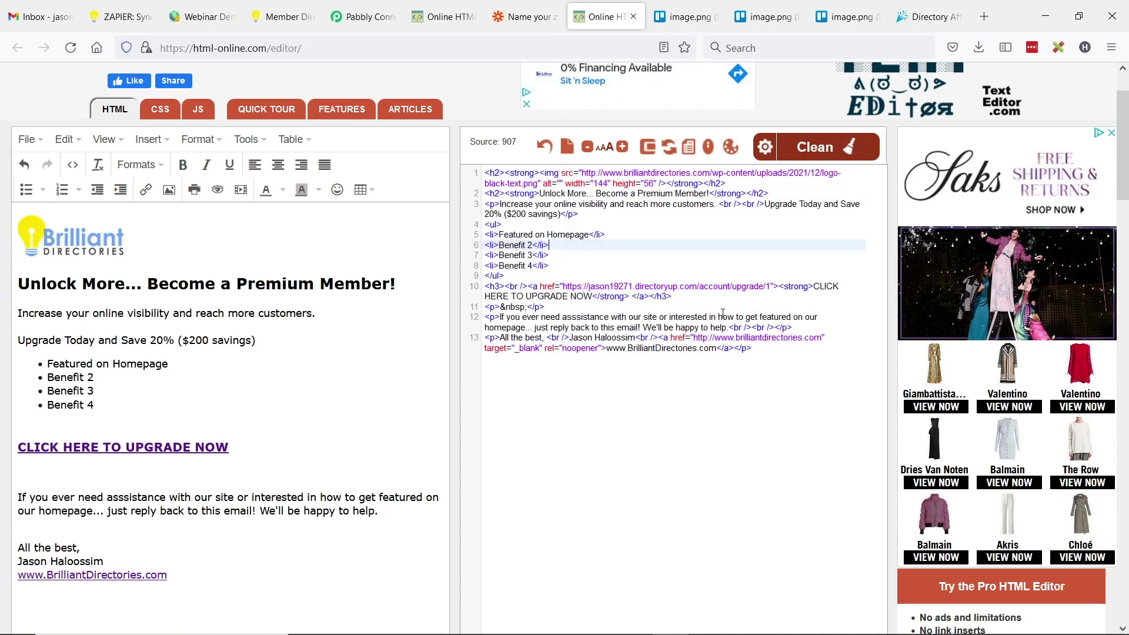
drag(770, 351, 484, 172)
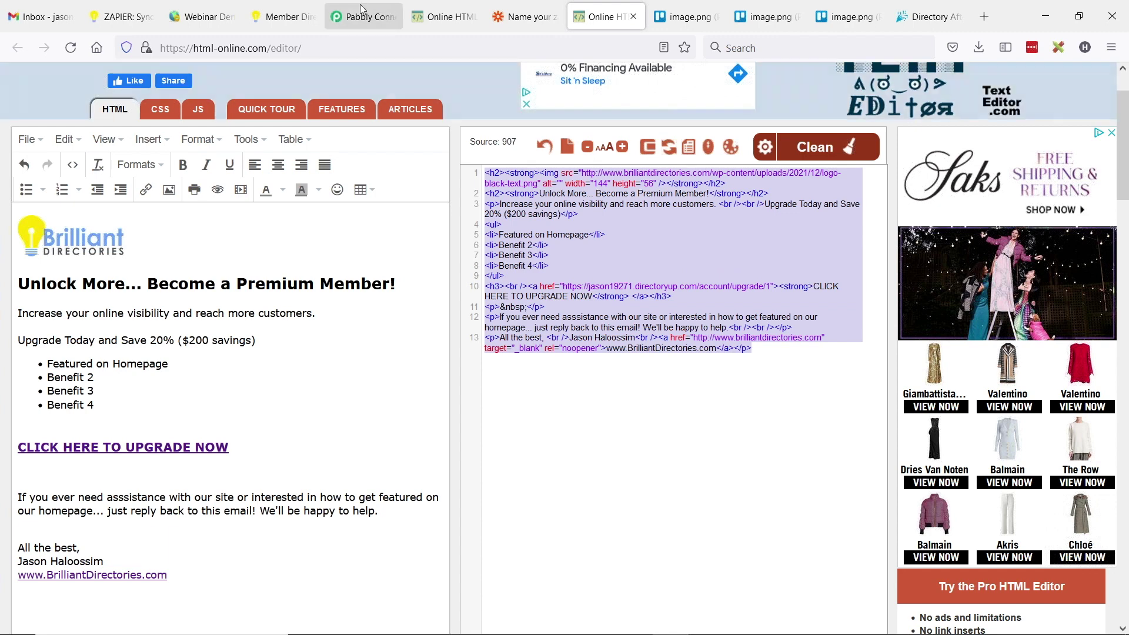
- Compare the editor with the Pabbly workflow, then scroll to the workflow's later steps
click(359, 17)
drag(306, 301, 752, 422)
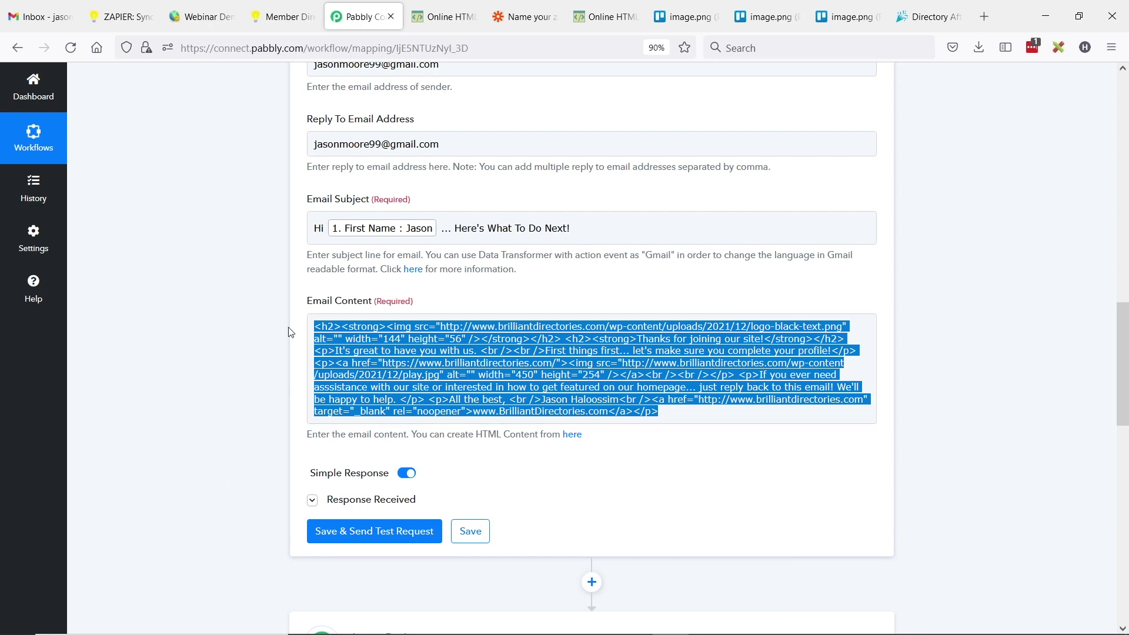
click(457, 18)
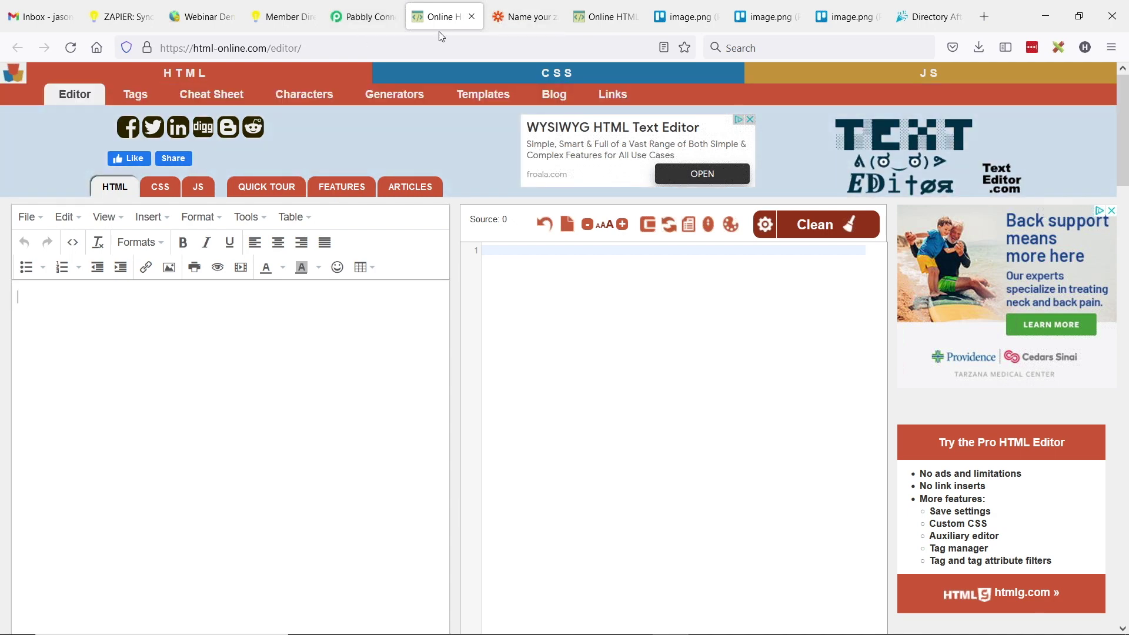
click(605, 17)
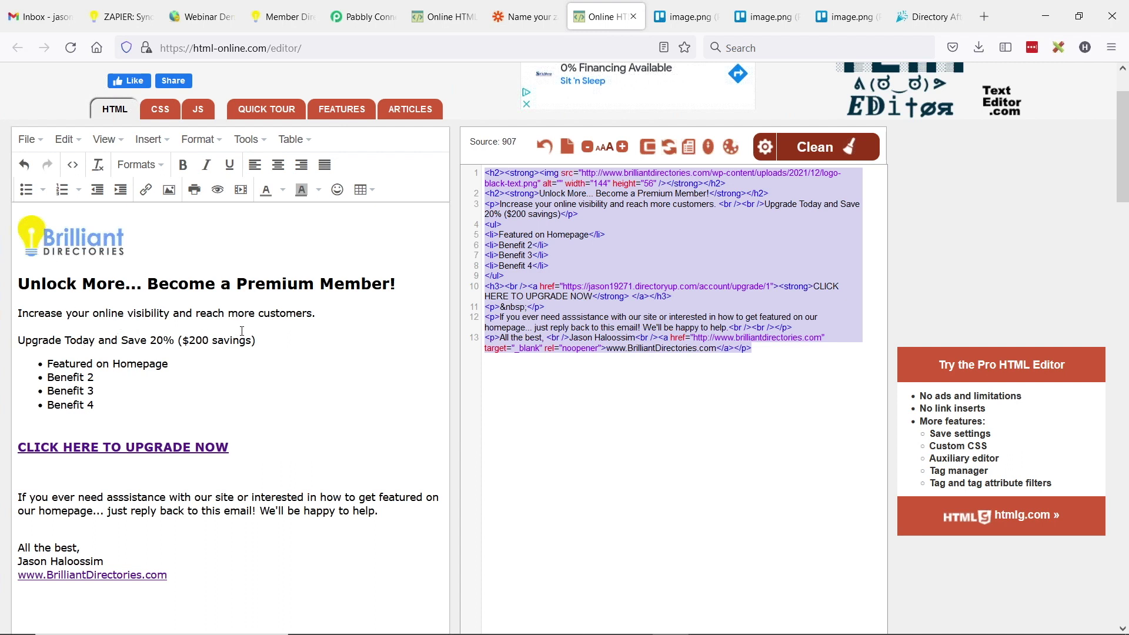
click(694, 336)
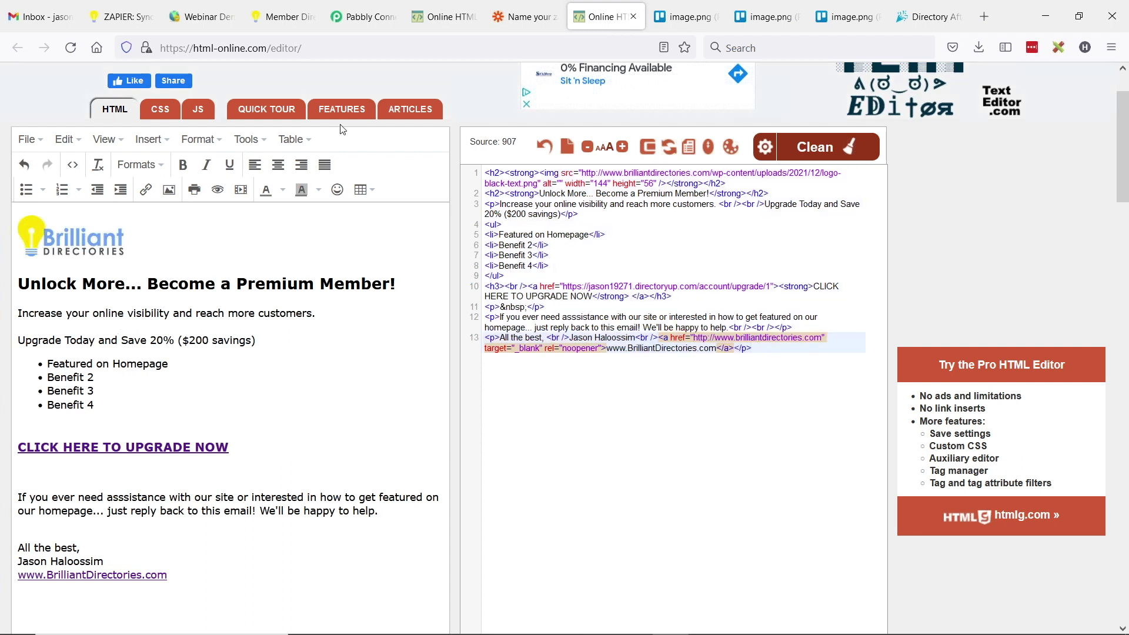
click(259, 23)
key(ctrl+Tab)
scroll(224, 237, down, 5)
scroll(500, 221, down, 1)
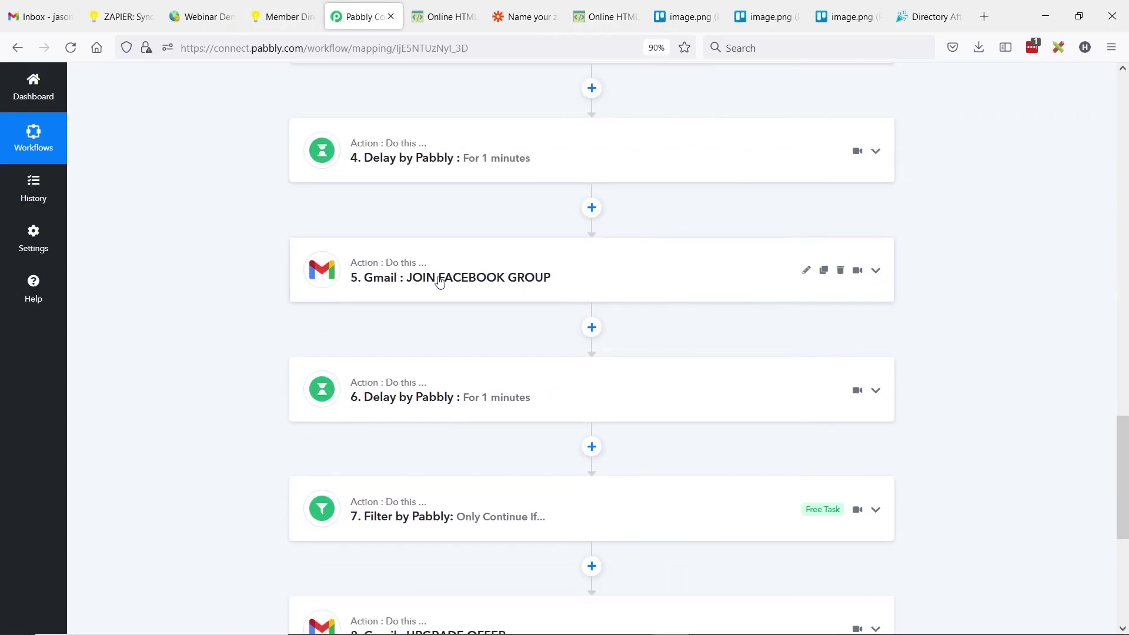
- Expand the Filter step's conditions and scroll down to the UPGRADE OFFER step
scroll(464, 263, down, 3)
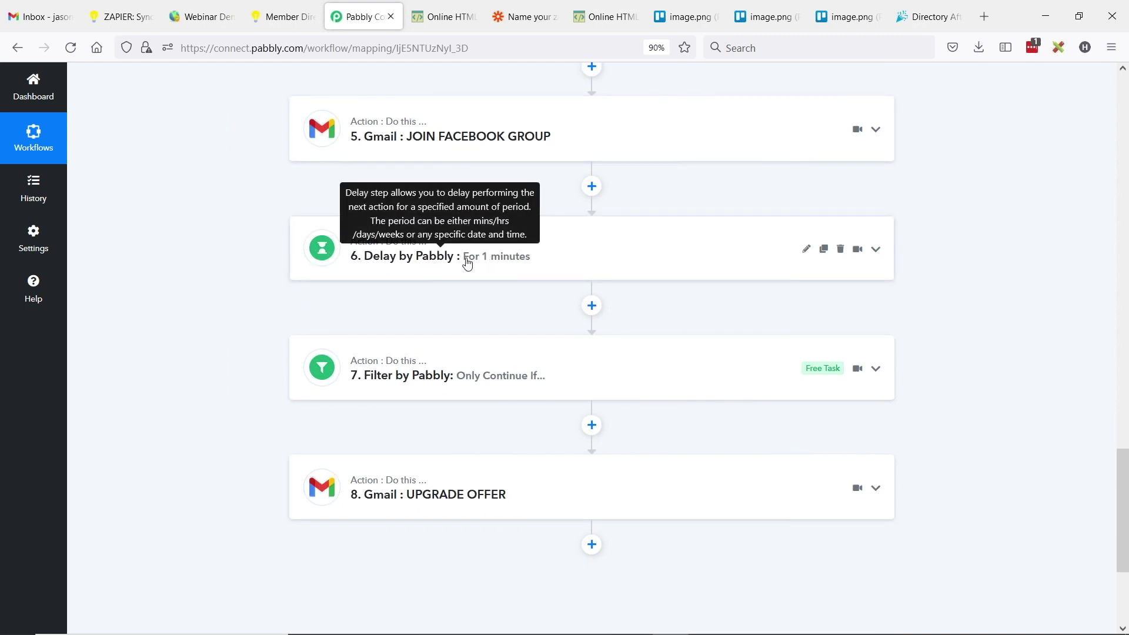
click(518, 376)
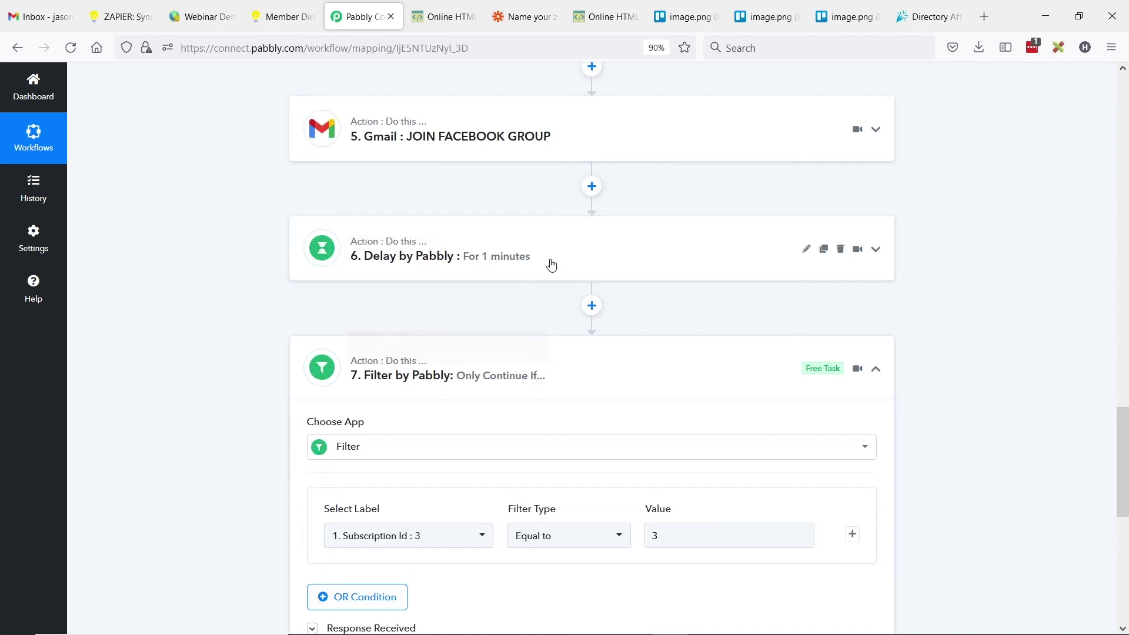
scroll(411, 387, down, 3)
scroll(456, 386, down, 2)
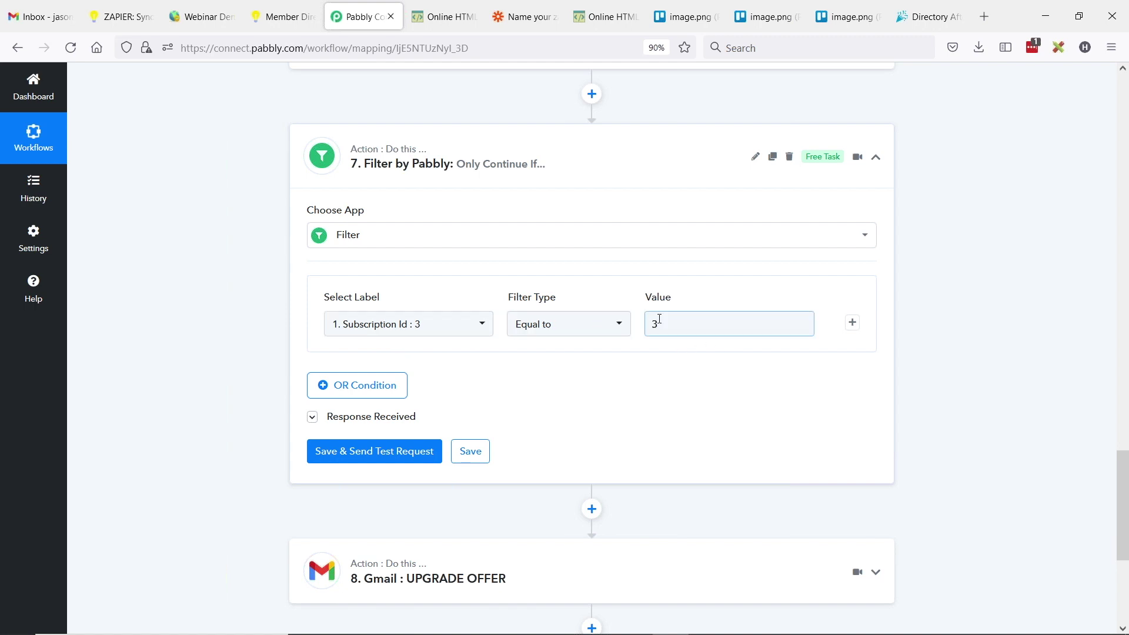
scroll(667, 267, down, 2)
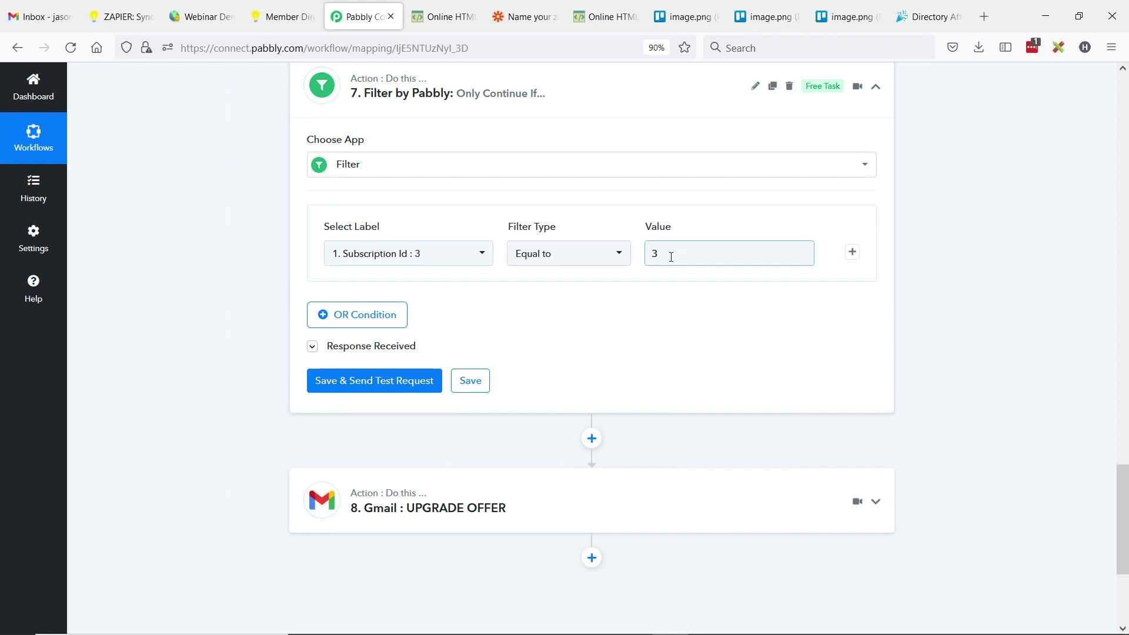
scroll(676, 253, down, 4)
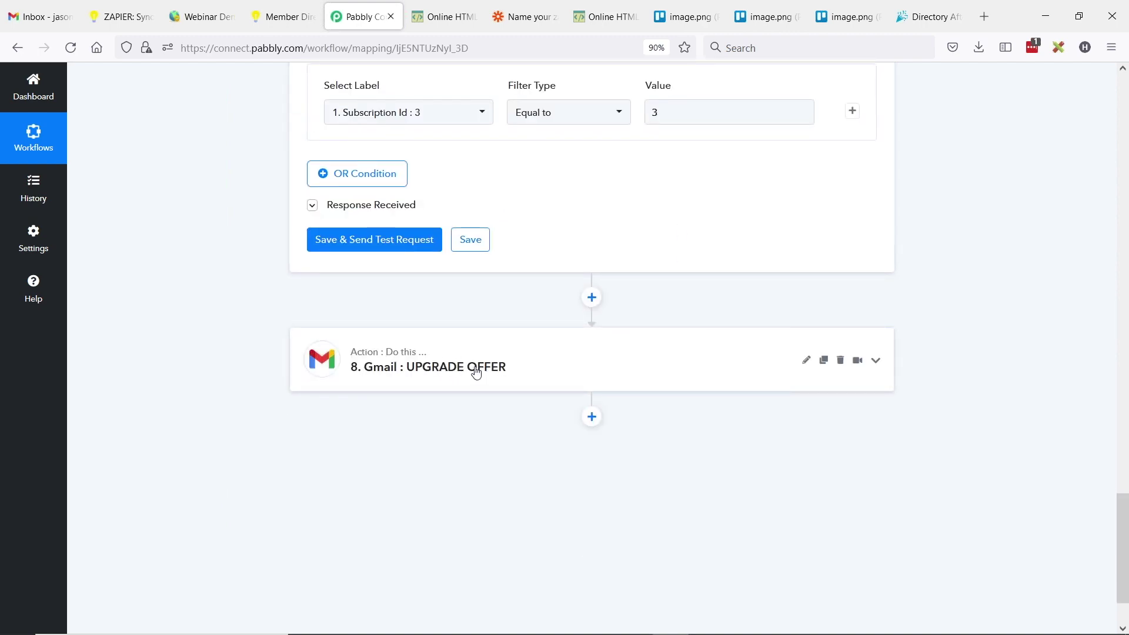
- Open step 8 Gmail: UPGRADE OFFER and select all of its Email Content HTML
click(458, 376)
scroll(488, 317, down, 10)
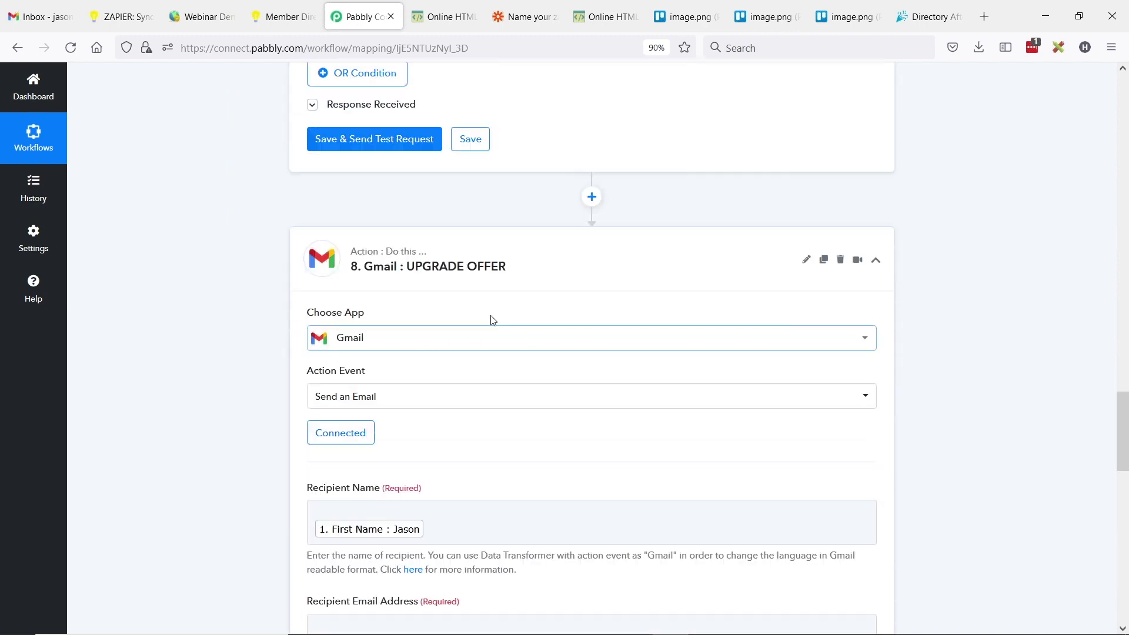
scroll(272, 231, down, 10)
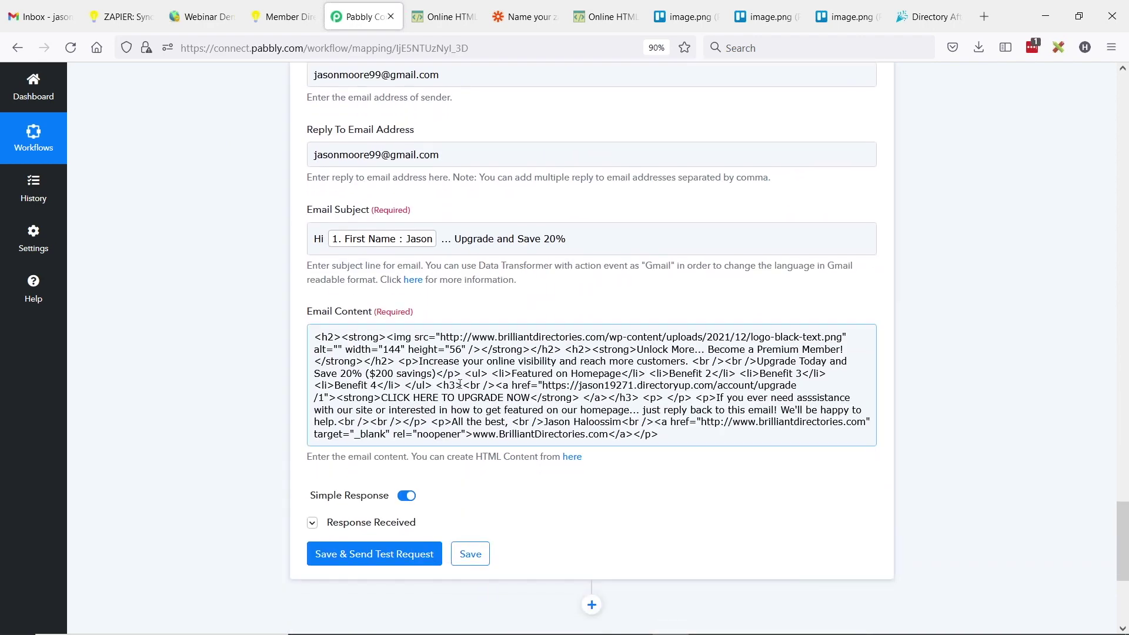
click(329, 338)
key(ctrl+a)
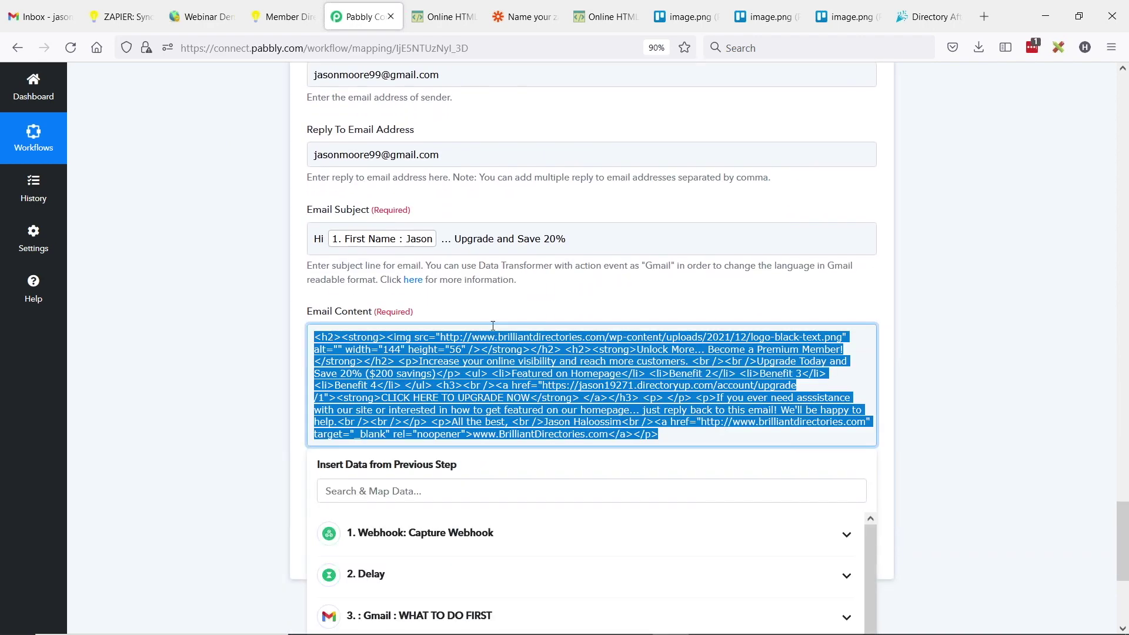
- In the HTML editor, review the Premium Member heading, benefits list and CLICK HERE TO UPGRADE NOW link
click(605, 16)
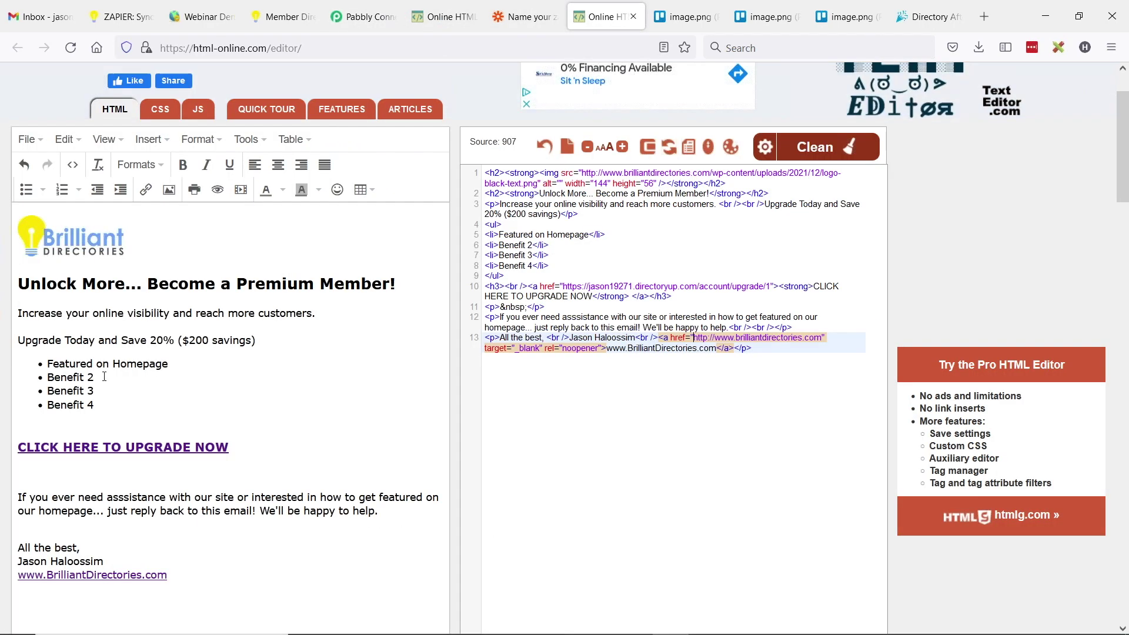
drag(31, 283, 382, 285)
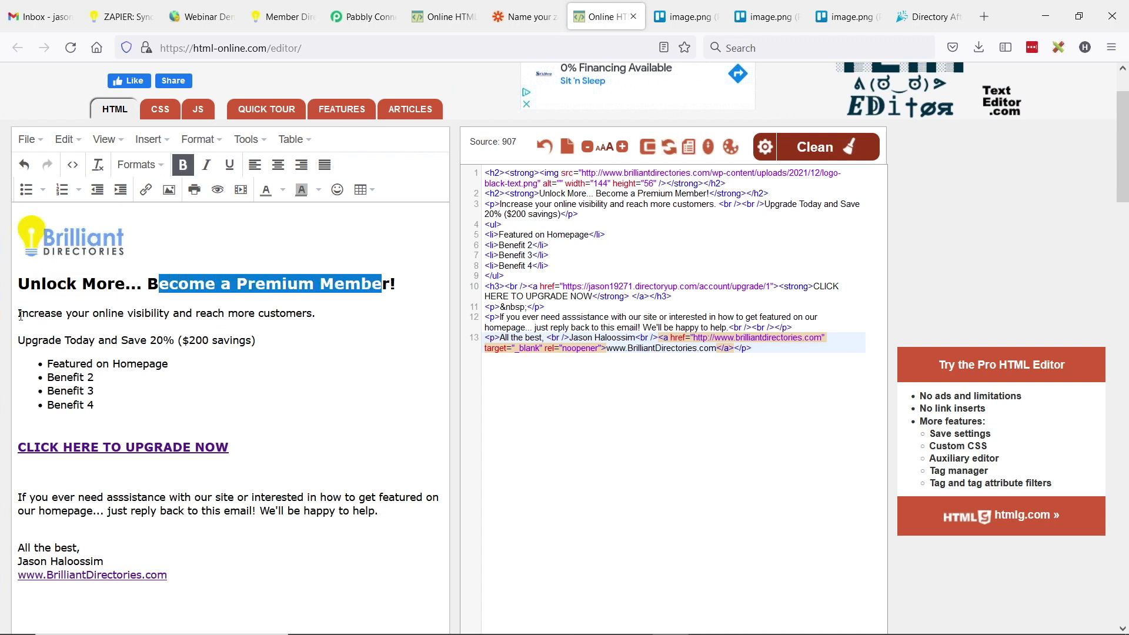
drag(69, 361, 60, 404)
scroll(65, 394, down, 2)
click(68, 370)
scroll(175, 375, up, 2)
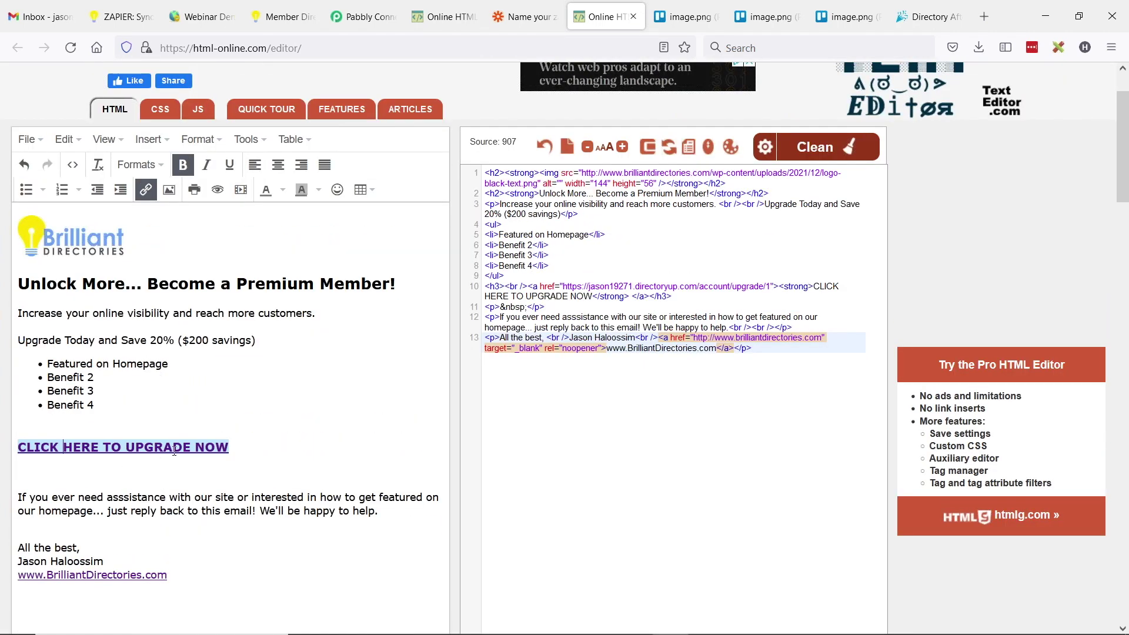
- Inspect the upgrade link's URL, including its trailing /1, in the link settings, then close them
click(146, 193)
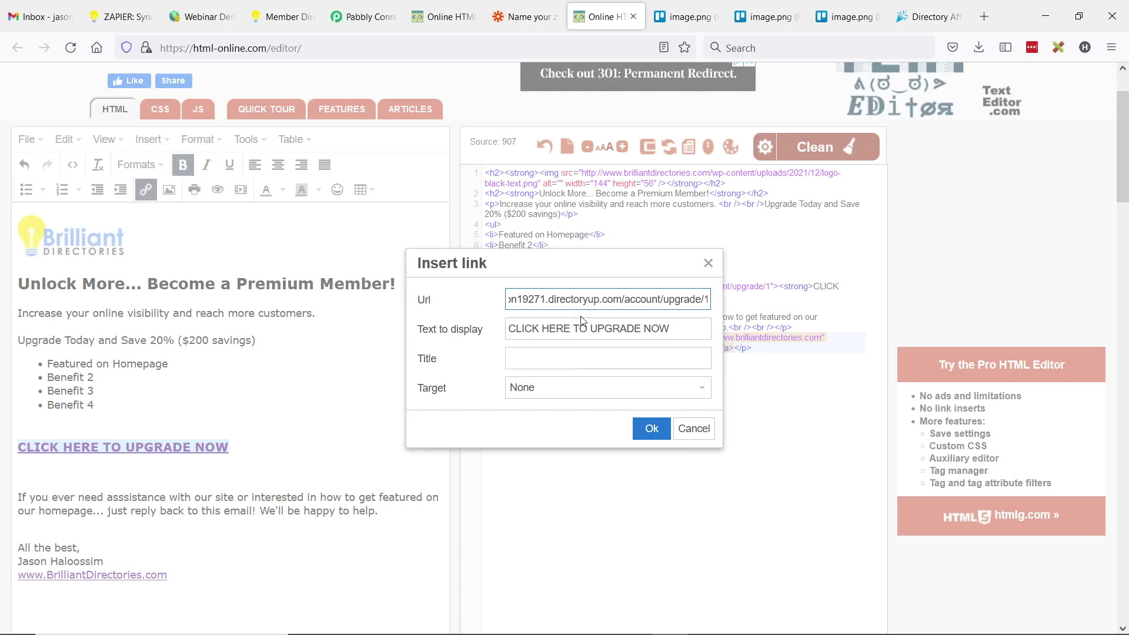
drag(538, 303, 452, 299)
click(593, 298)
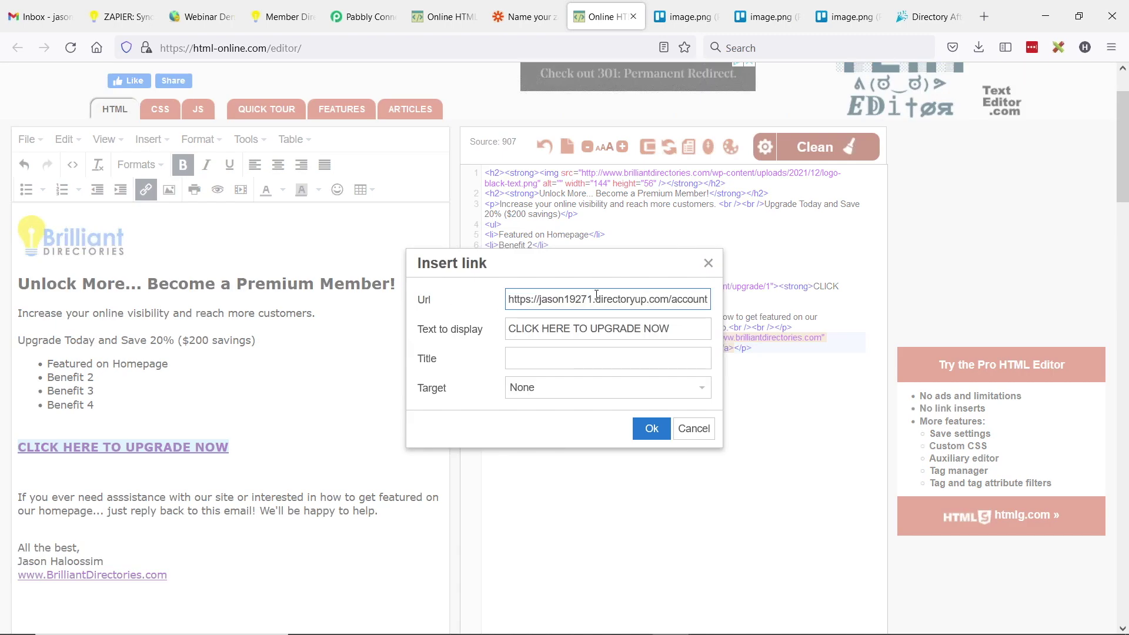
drag(662, 300, 726, 302)
click(655, 301)
drag(632, 299, 706, 302)
click(699, 300)
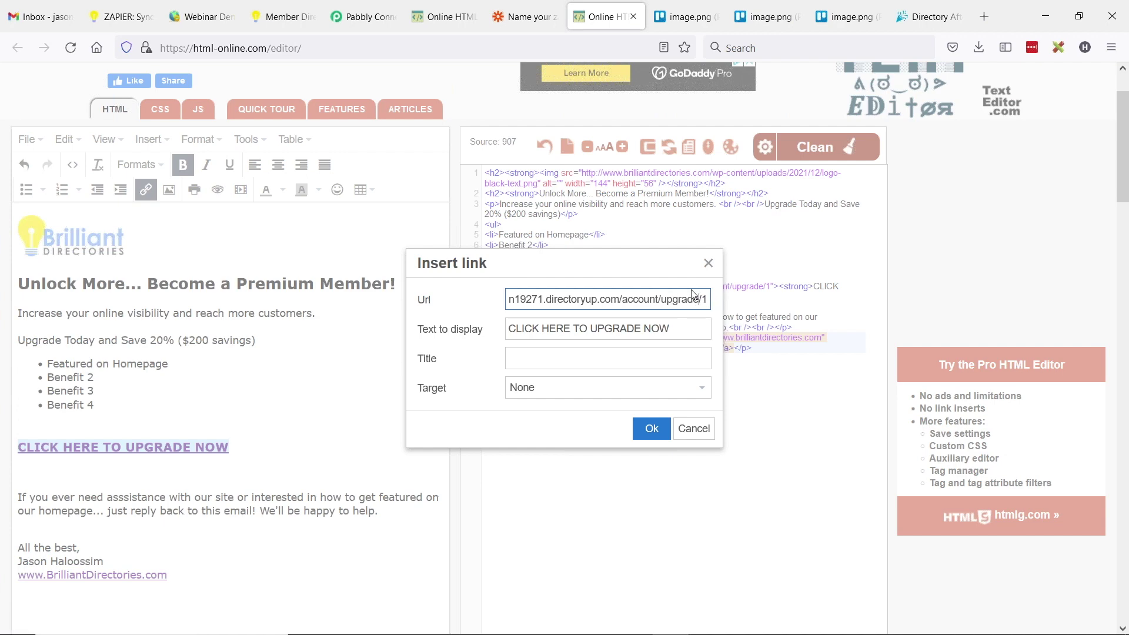
click(694, 429)
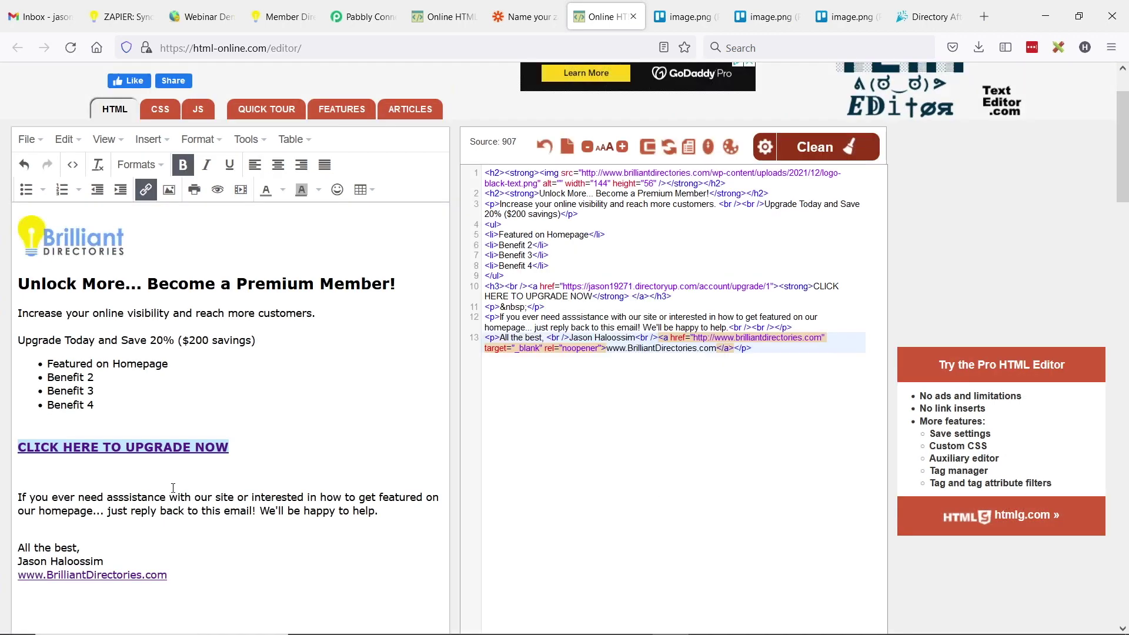
- Back in Pabbly, collapse the WHAT TO DO FIRST Gmail step and go to the dashboard
scroll(256, 485, down, 1)
scroll(236, 464, up, 5)
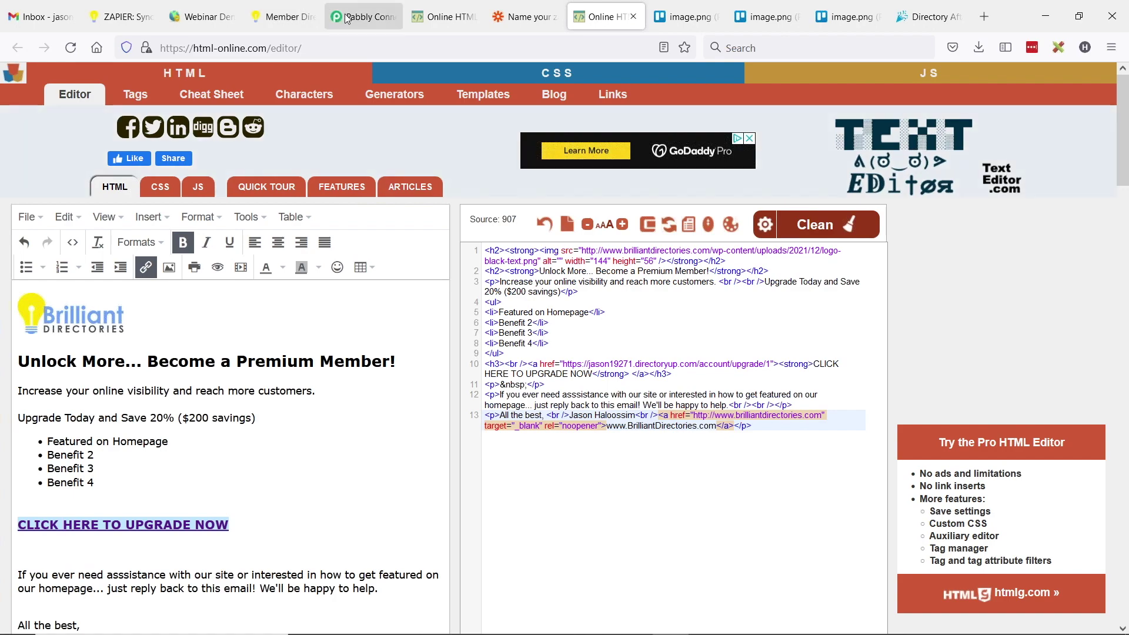
click(361, 17)
scroll(296, 339, up, 20)
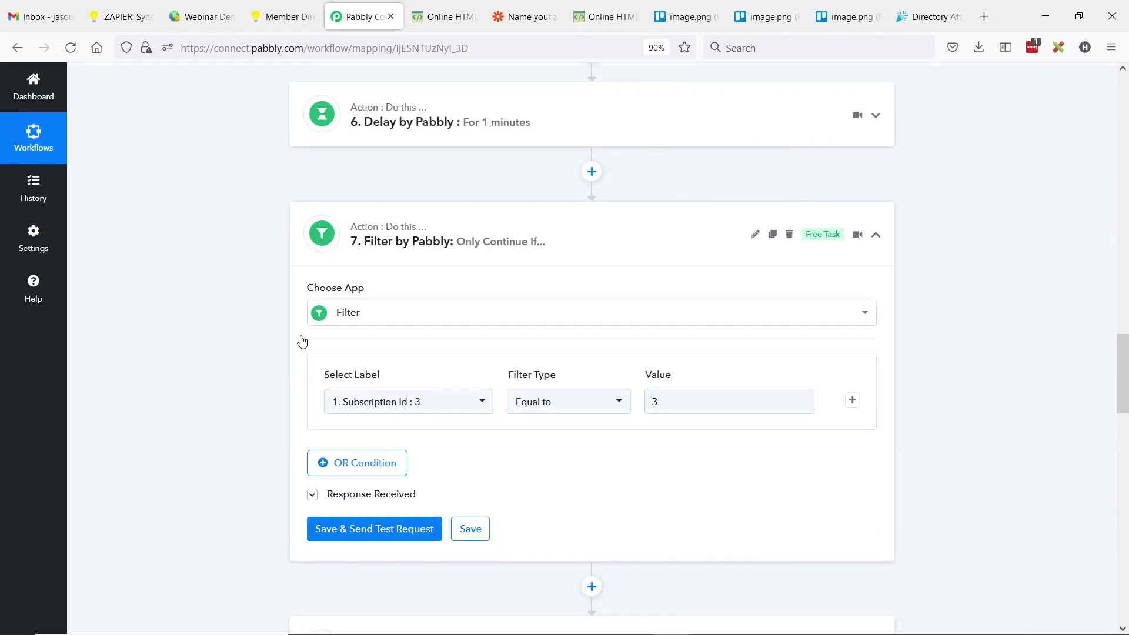
scroll(302, 336, up, 10)
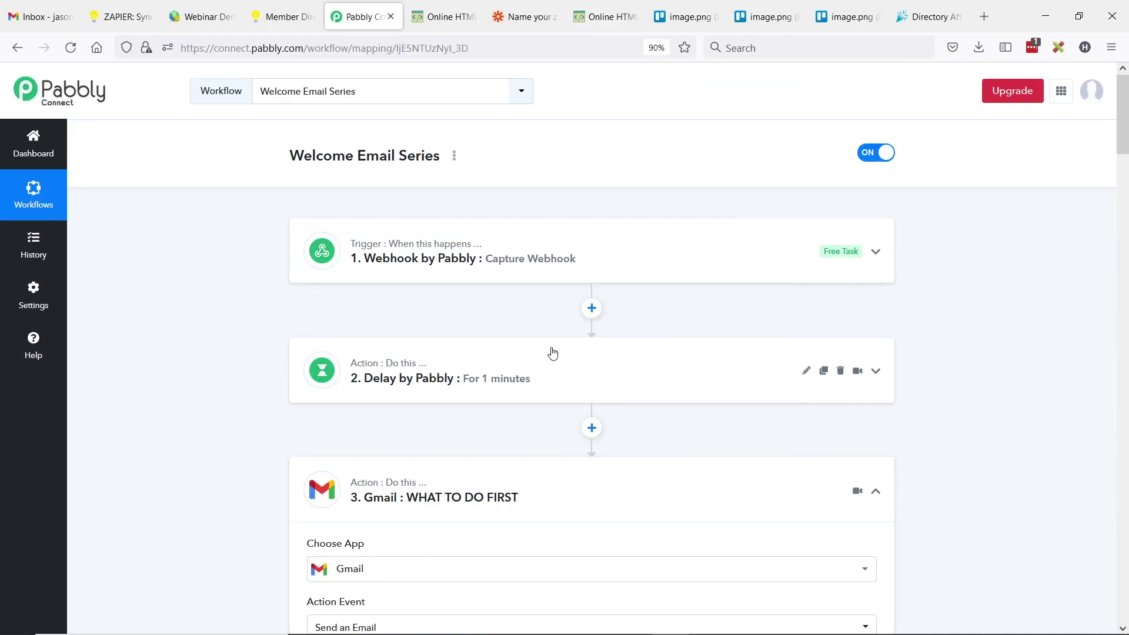
click(875, 491)
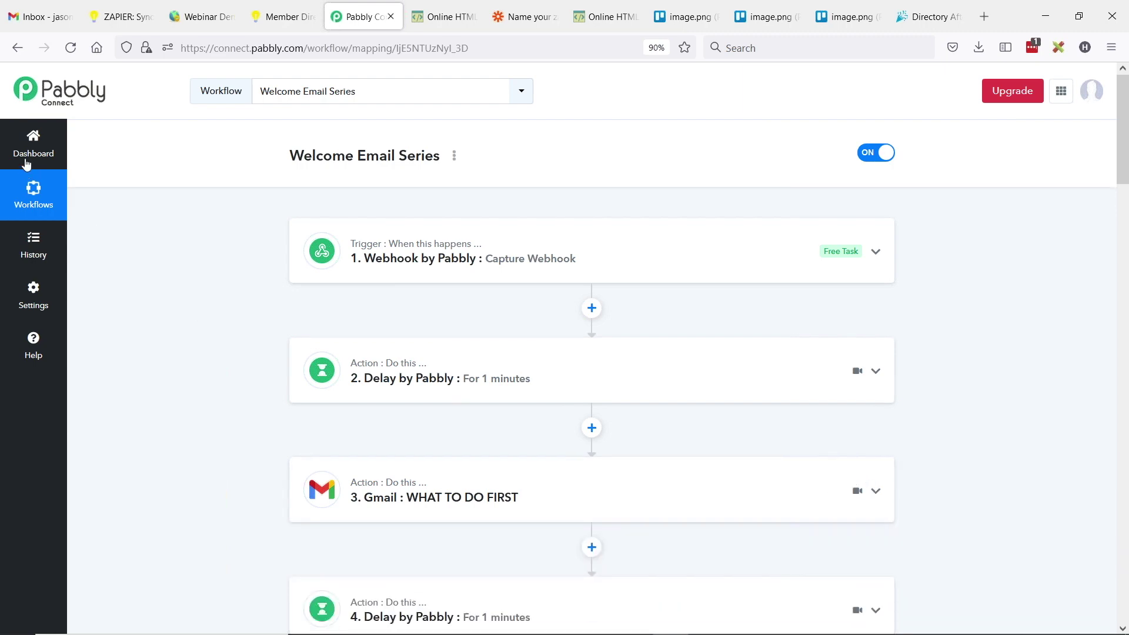
click(17, 151)
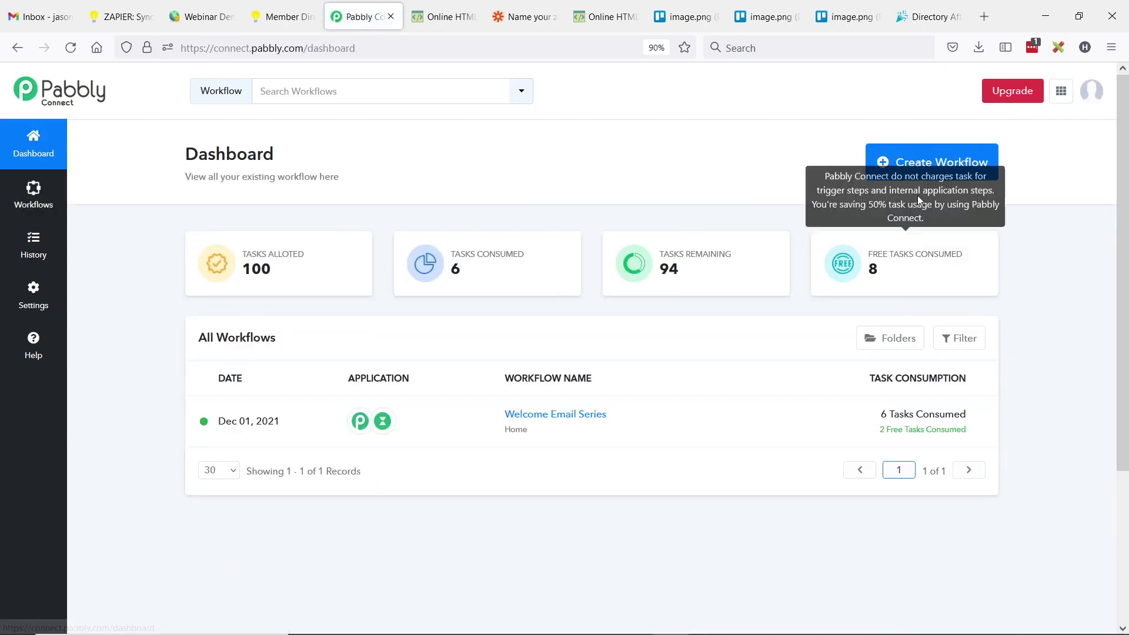
- Create a workflow named 'NEW SIGN UPS' and choose Webhook as its trigger app
click(945, 171)
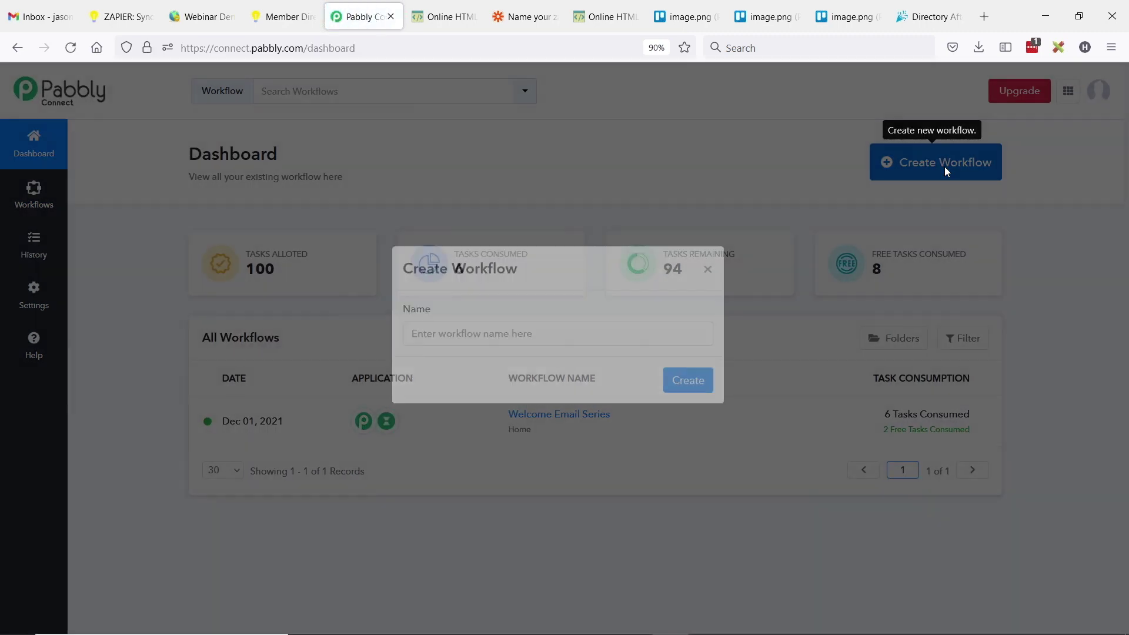
text(NEW SIGN UPS)
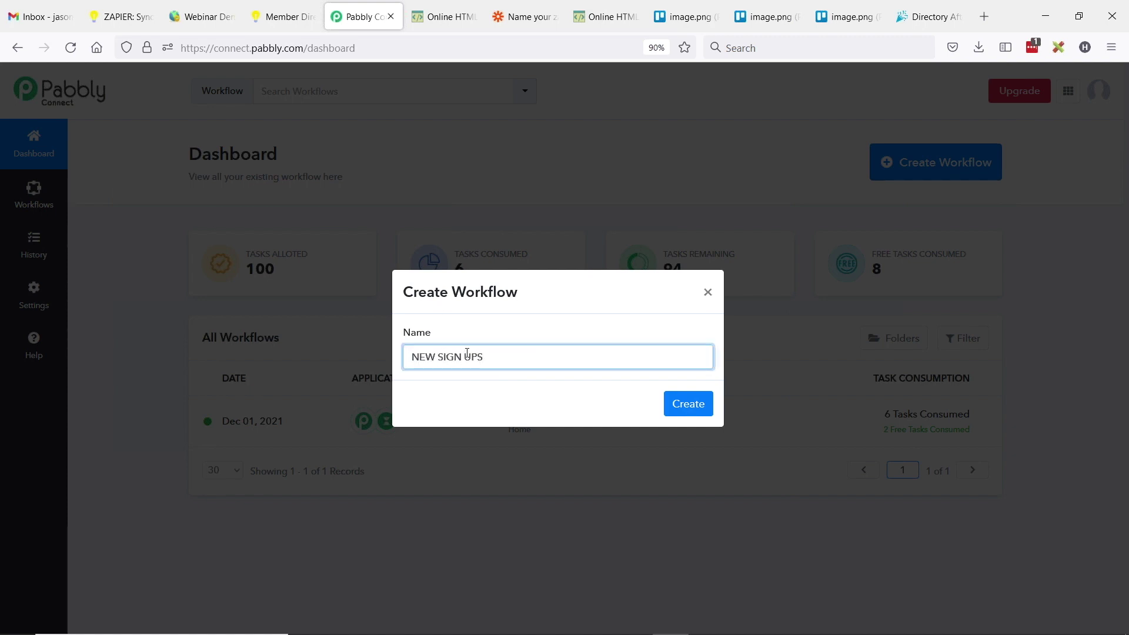
click(685, 409)
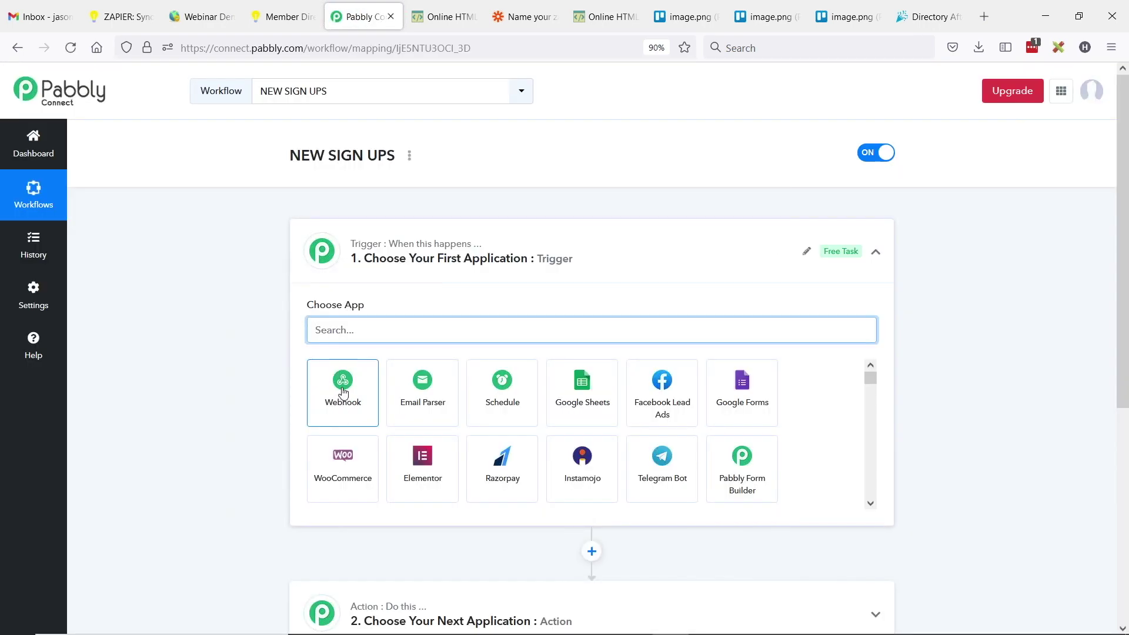
click(342, 392)
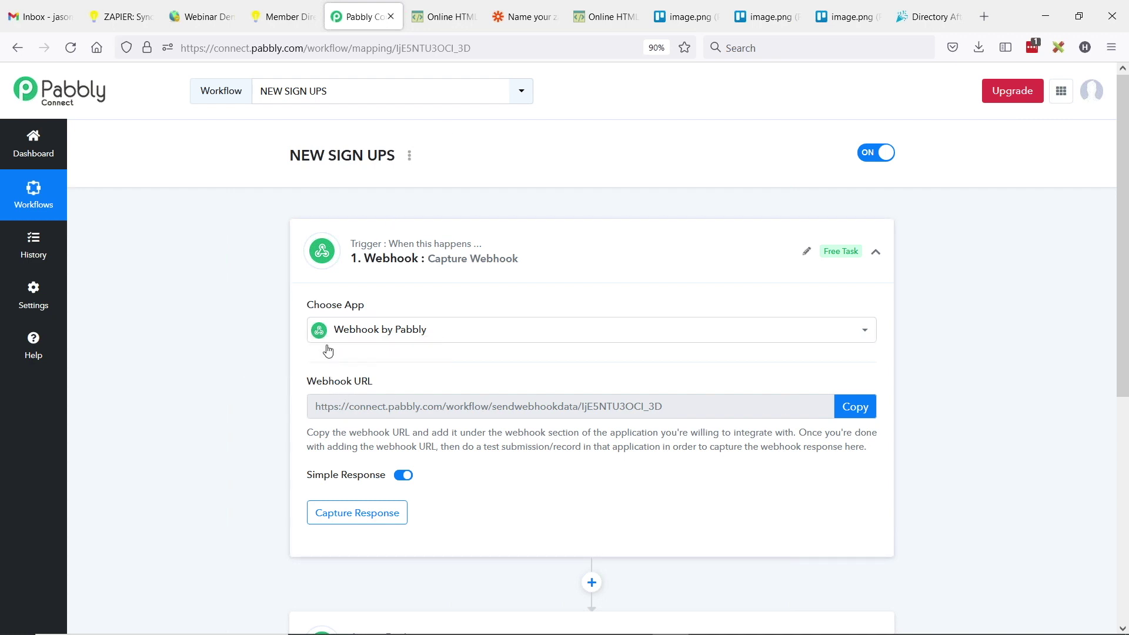
- Copy the NEW SIGN UPS webhook URL, start capturing a response, and switch to the directory admin
click(855, 407)
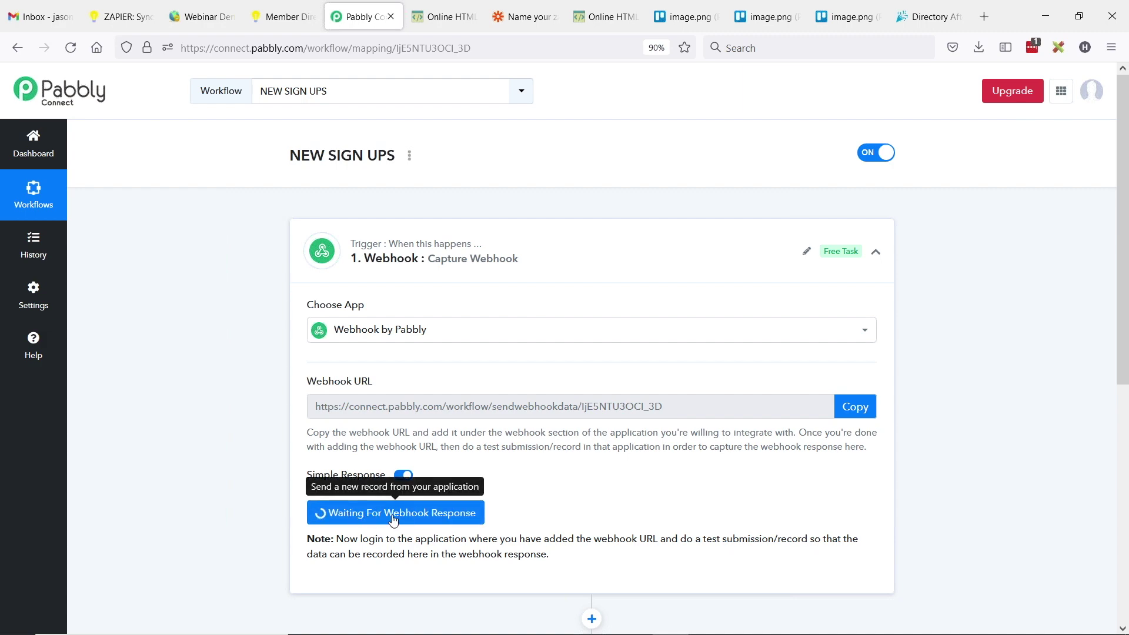
click(200, 16)
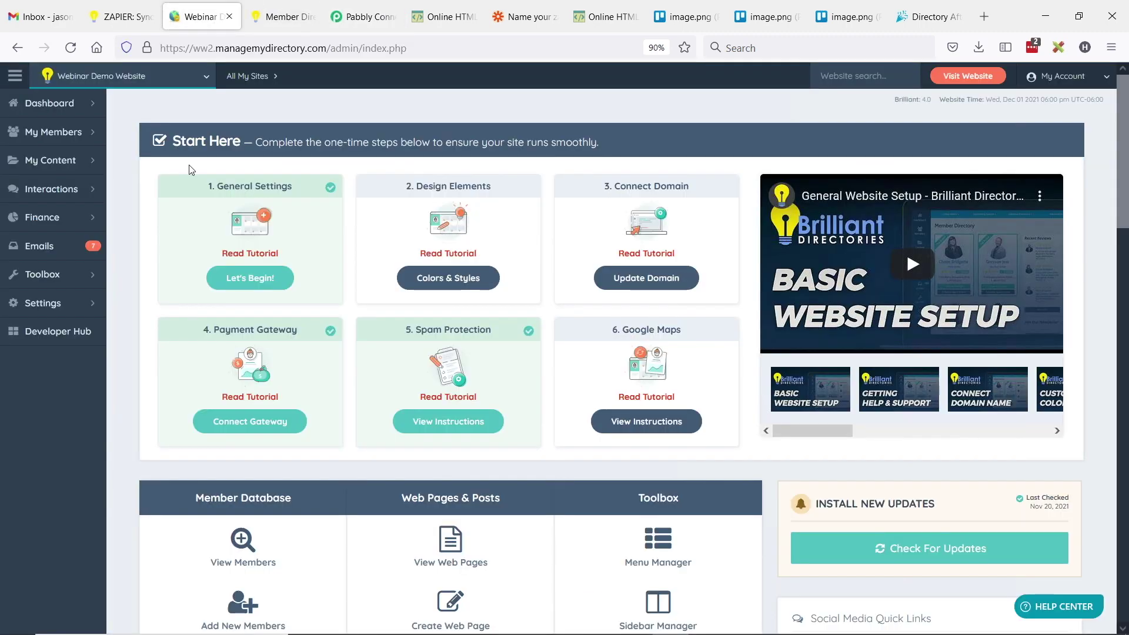
- Open the Developer Hub webhook settings and locate the Paid and Free Members Signup events
click(55, 340)
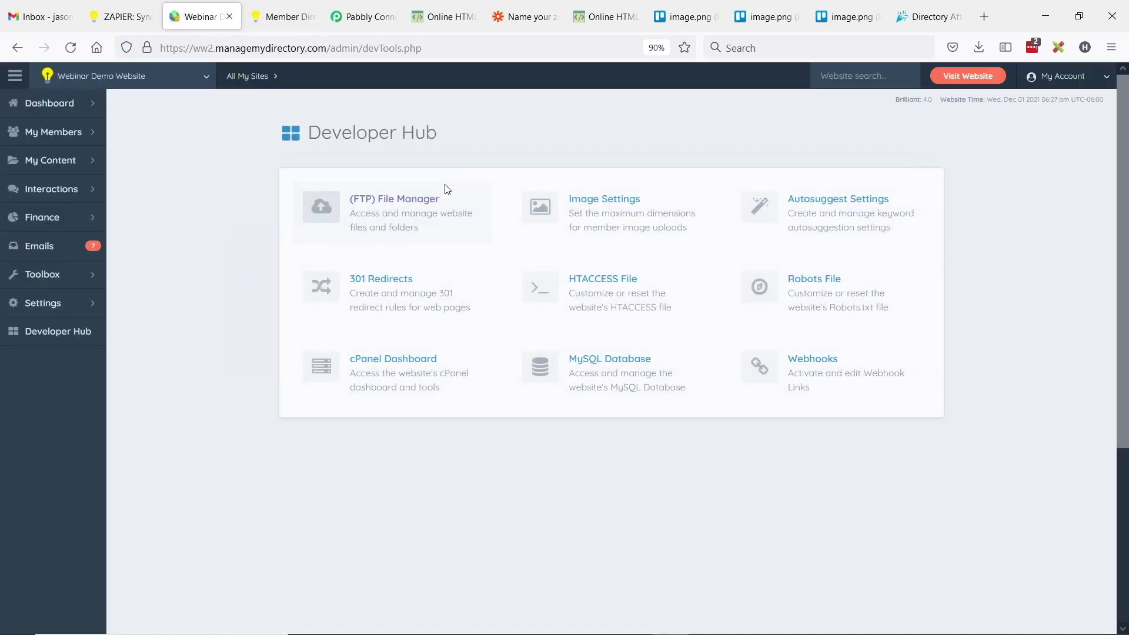
click(831, 379)
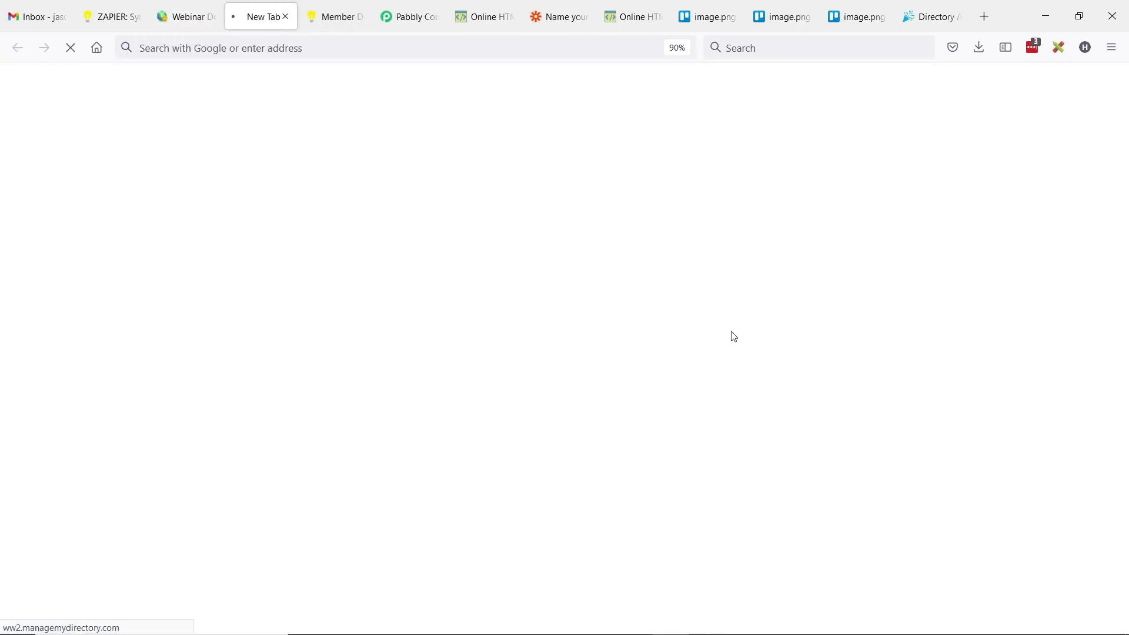
scroll(312, 367, down, 1)
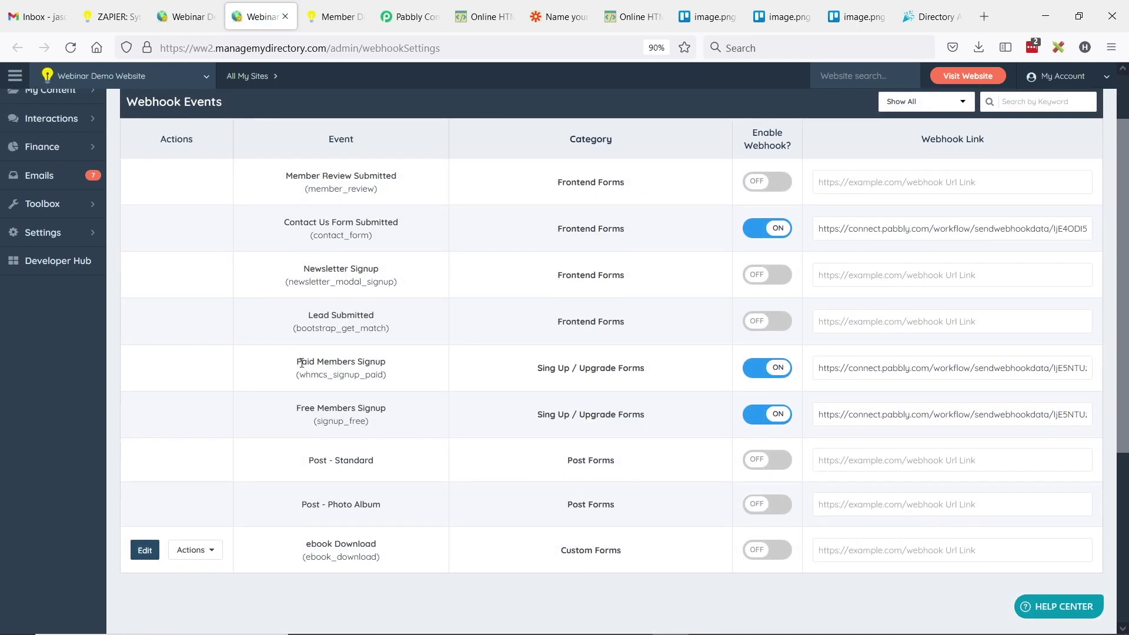
drag(297, 361, 393, 362)
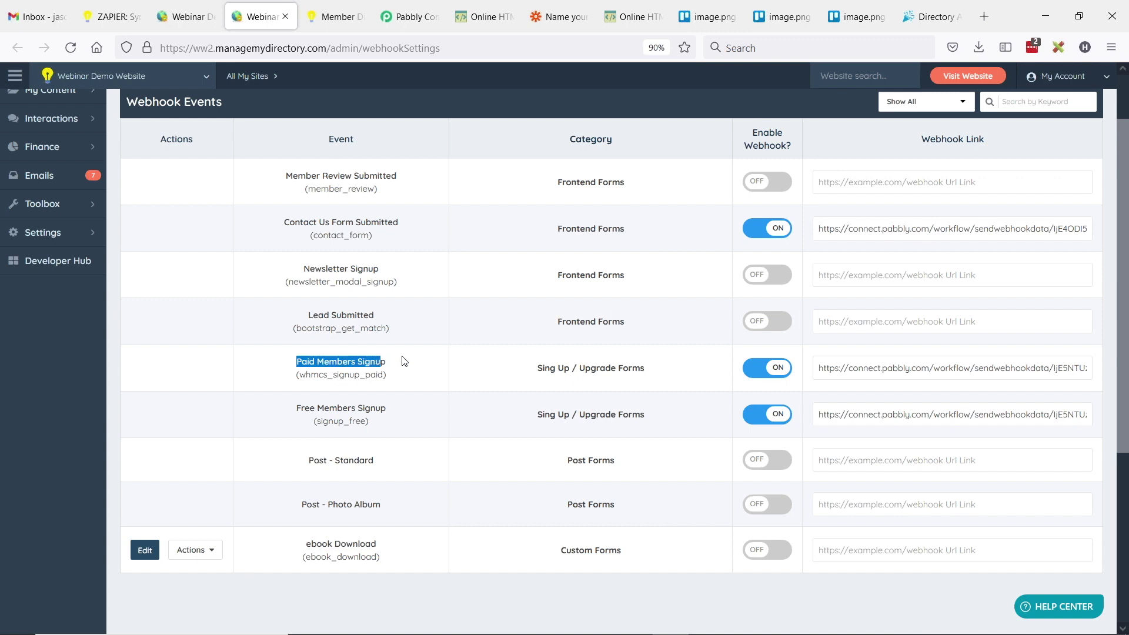
drag(297, 408, 393, 409)
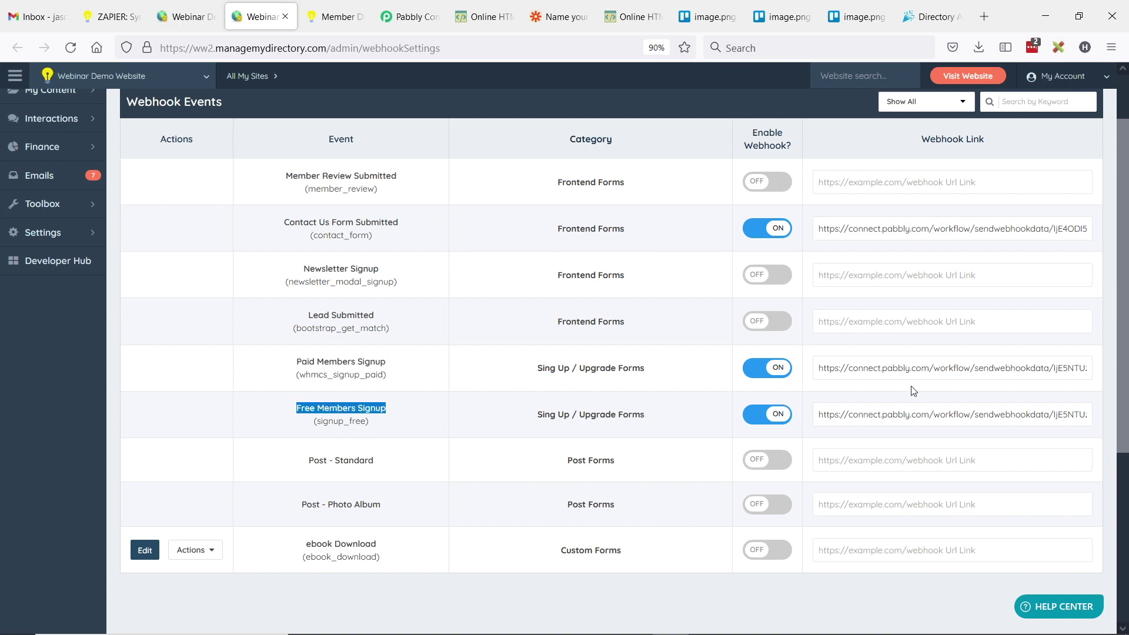
- Copy the Paid Members Signup webhook URL into the Free Members Signup URL field
triple_click(874, 370)
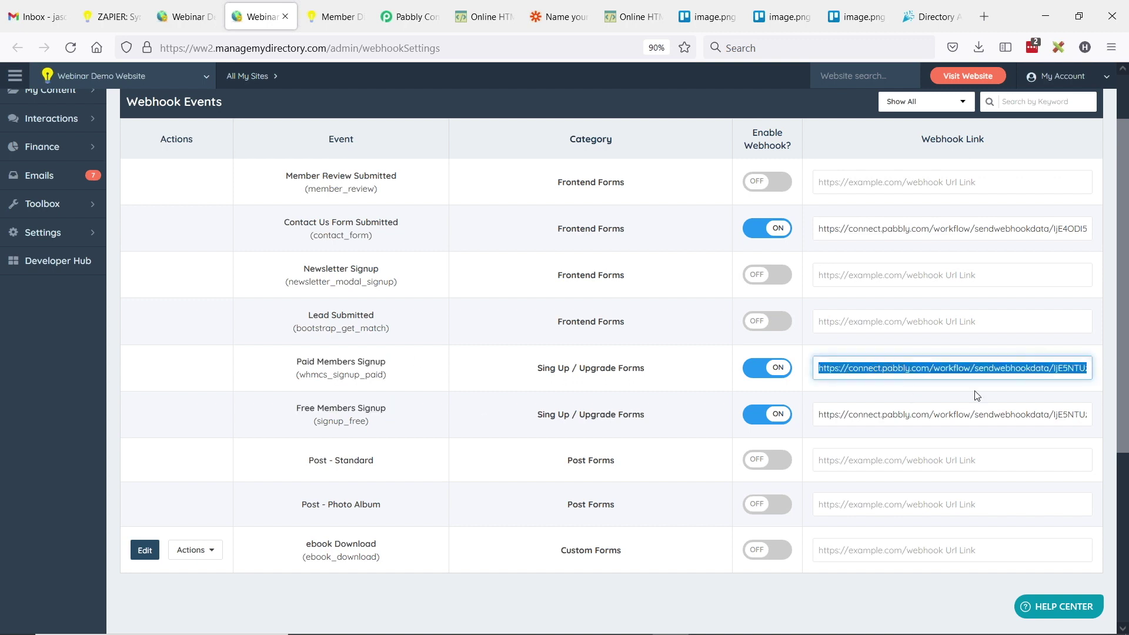
key(ctrl+c)
triple_click(864, 414)
key(ctrl+v)
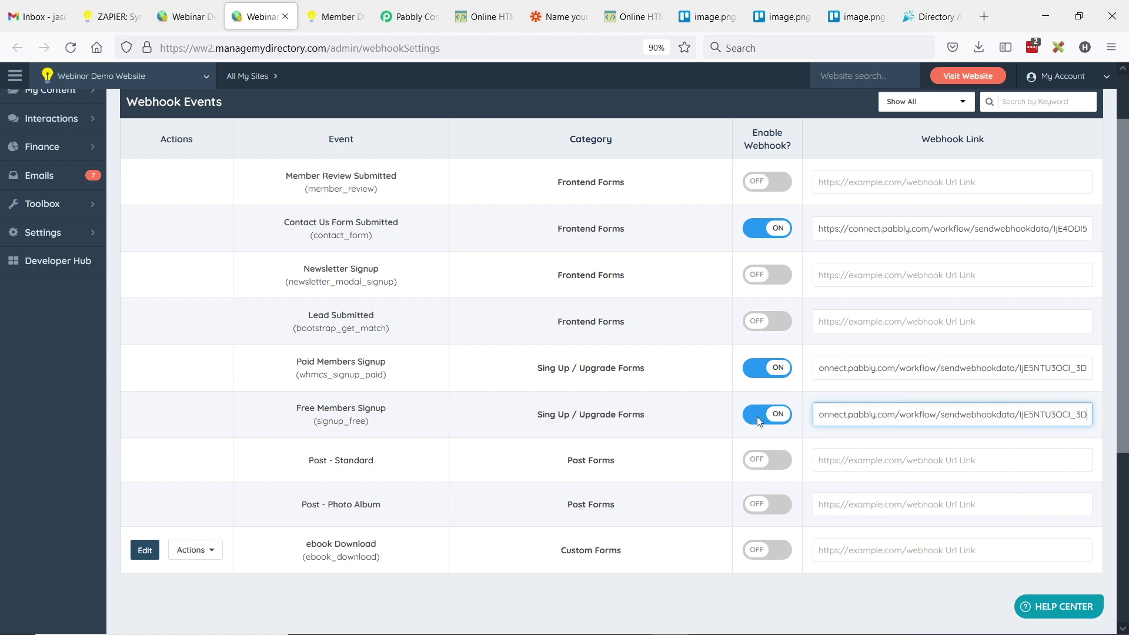
- Save the webhook settings, dismiss the confirmation, and return to the waiting Pabbly workflow
scroll(979, 417, up, 2)
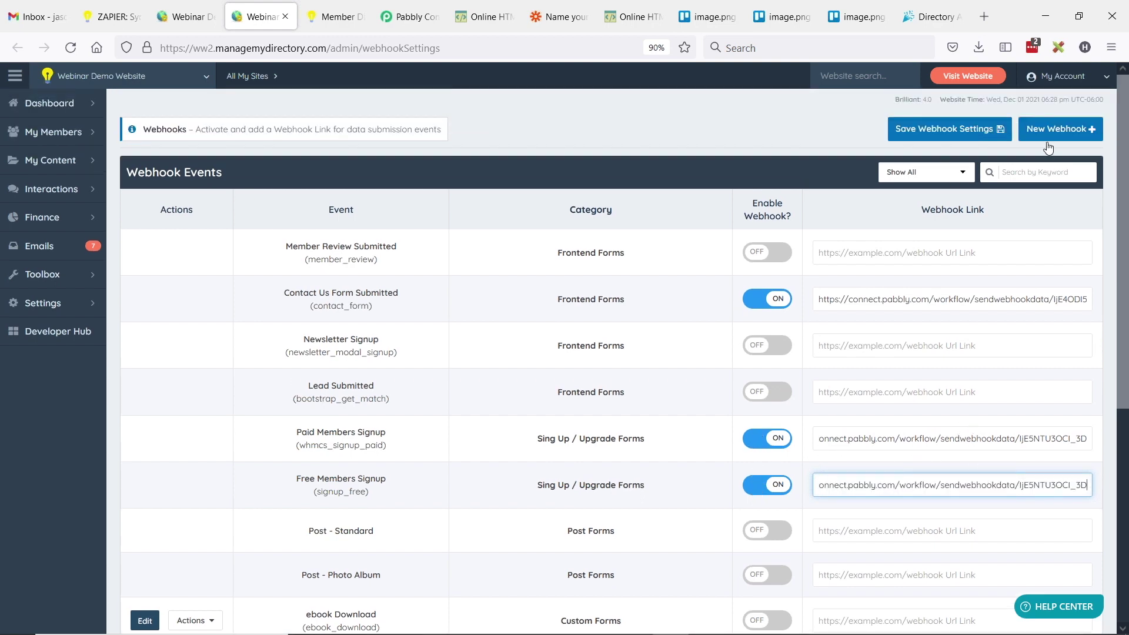
click(975, 132)
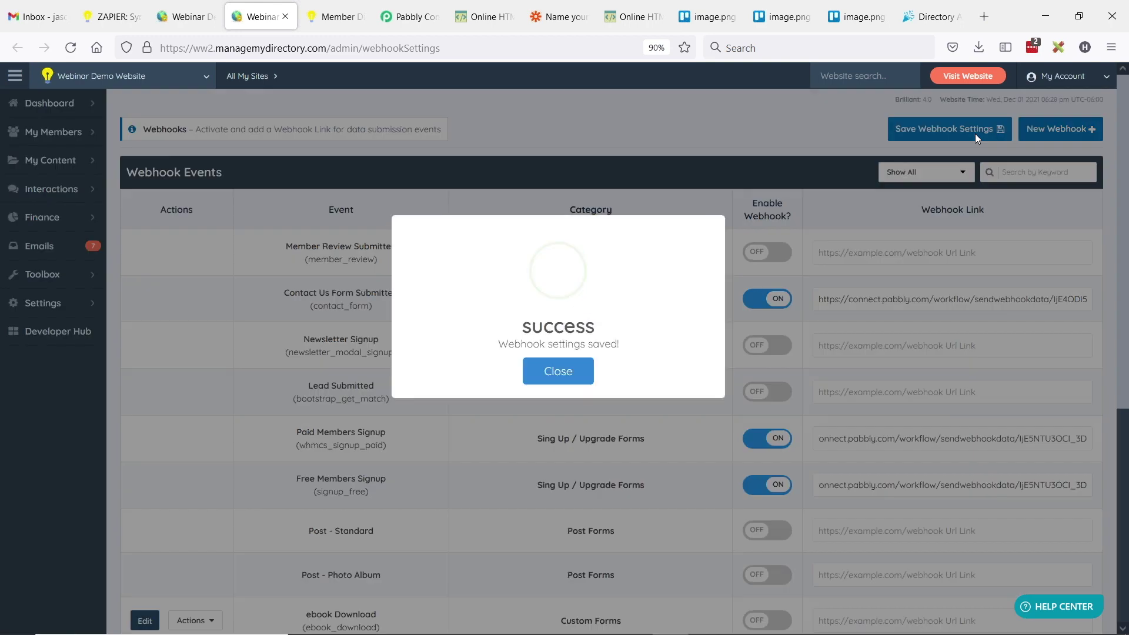
click(559, 374)
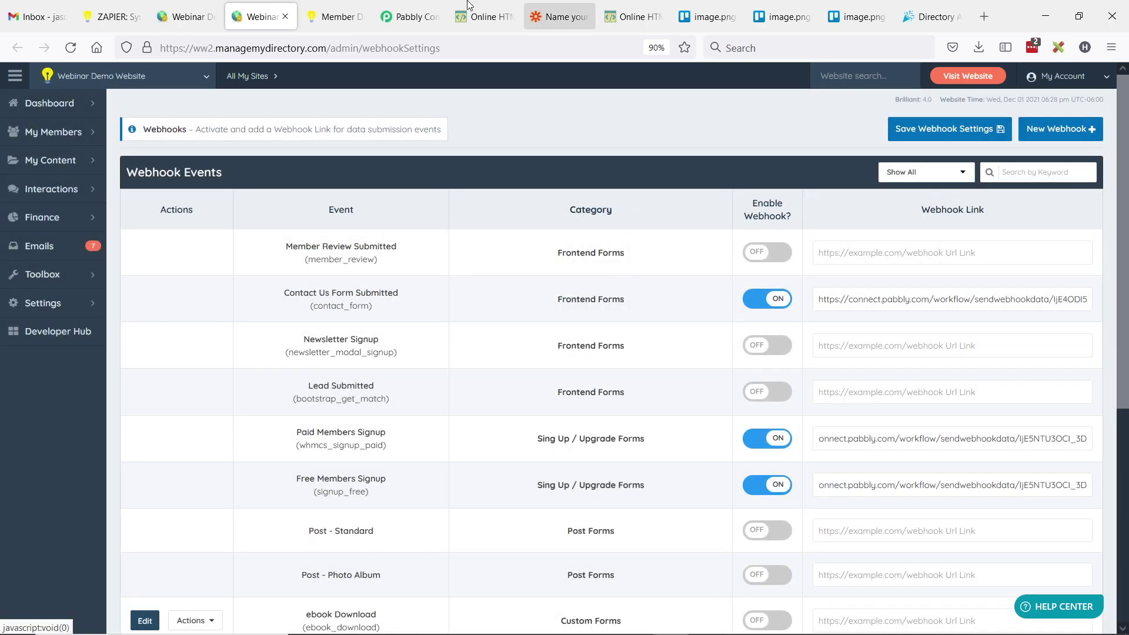
click(381, 13)
scroll(395, 512, down, 1)
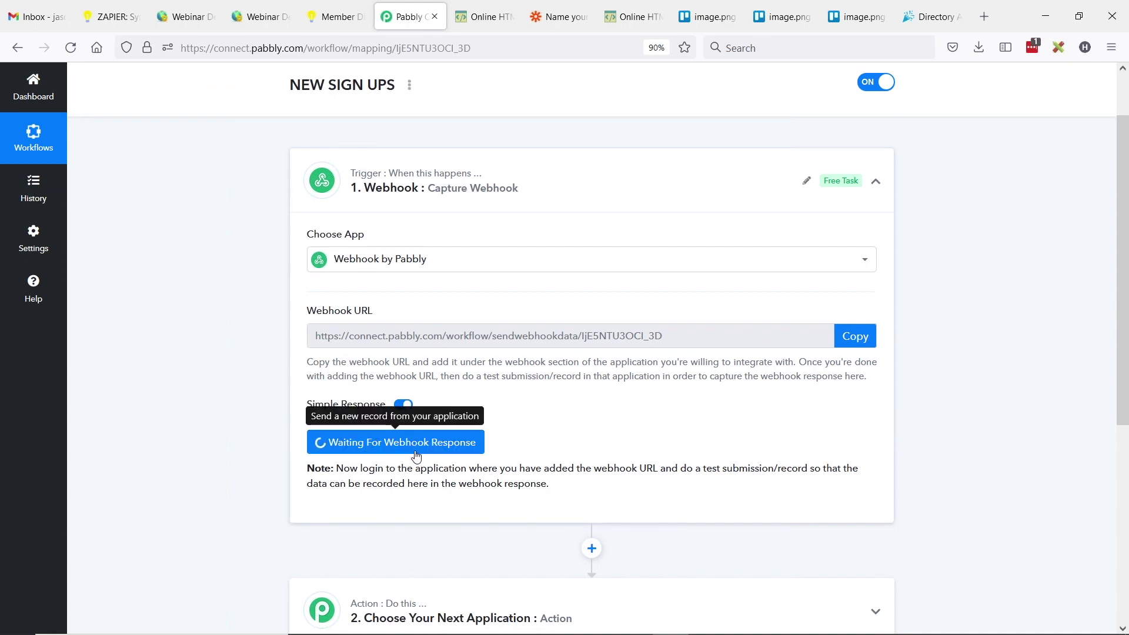
- On the member site, open the plan options and select the third plan, Local Business Listing
click(333, 16)
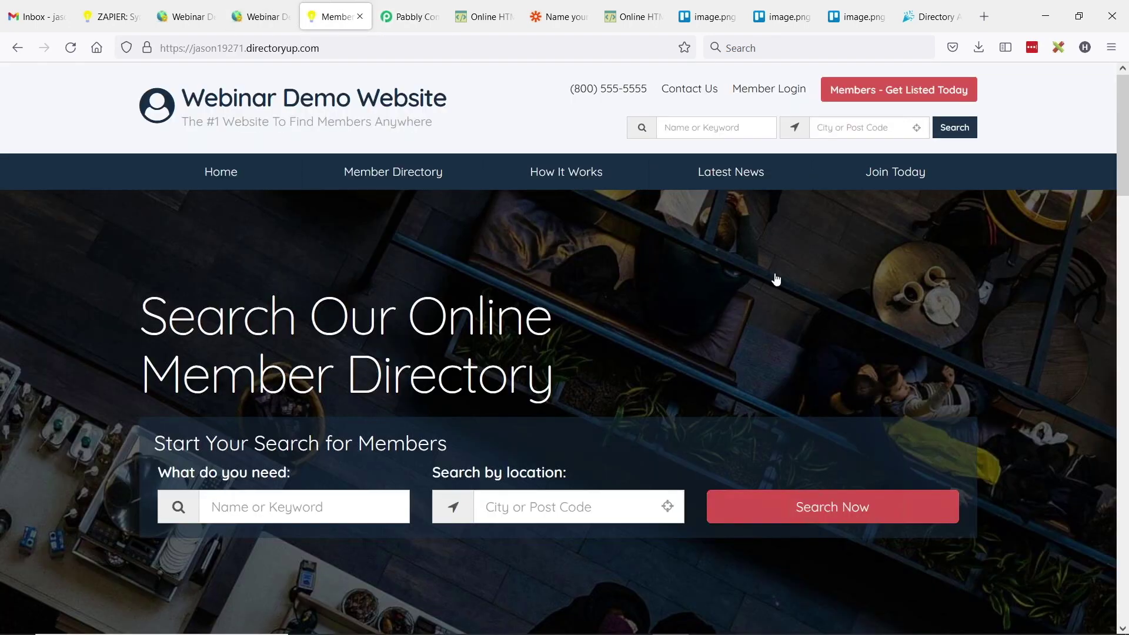
click(882, 93)
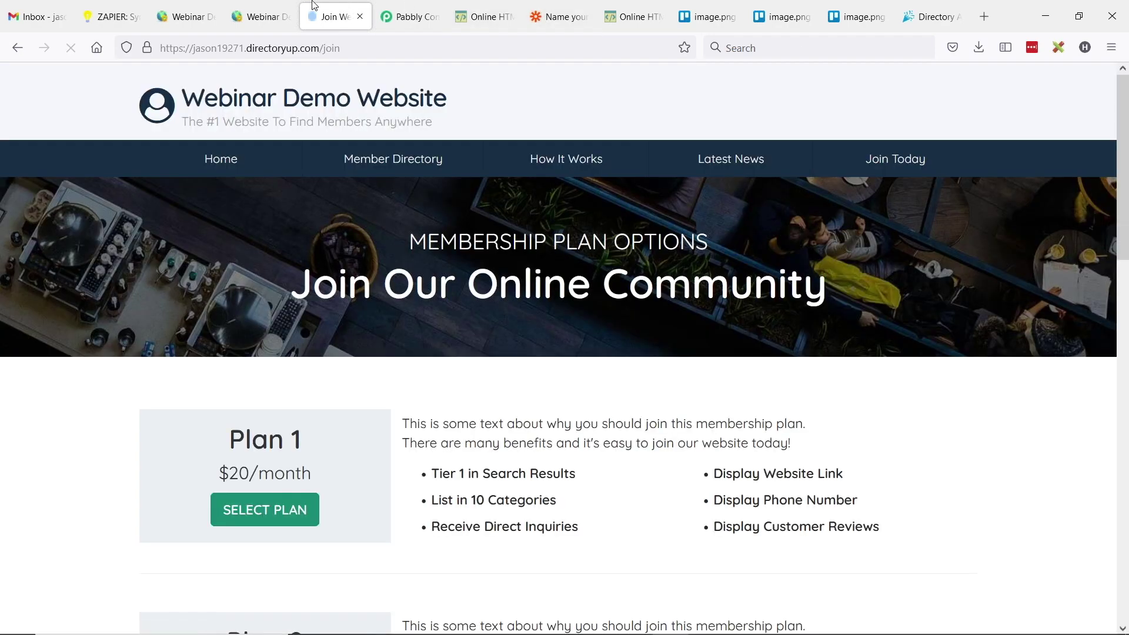
key(ctrl+shift+Tab)
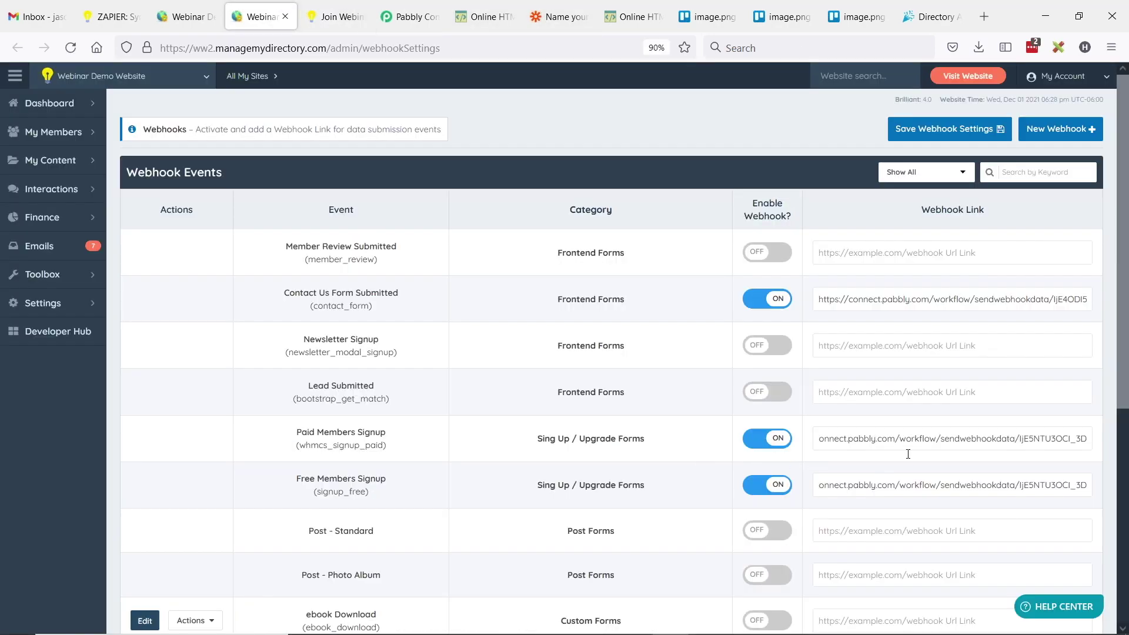
key(ctrl+Tab)
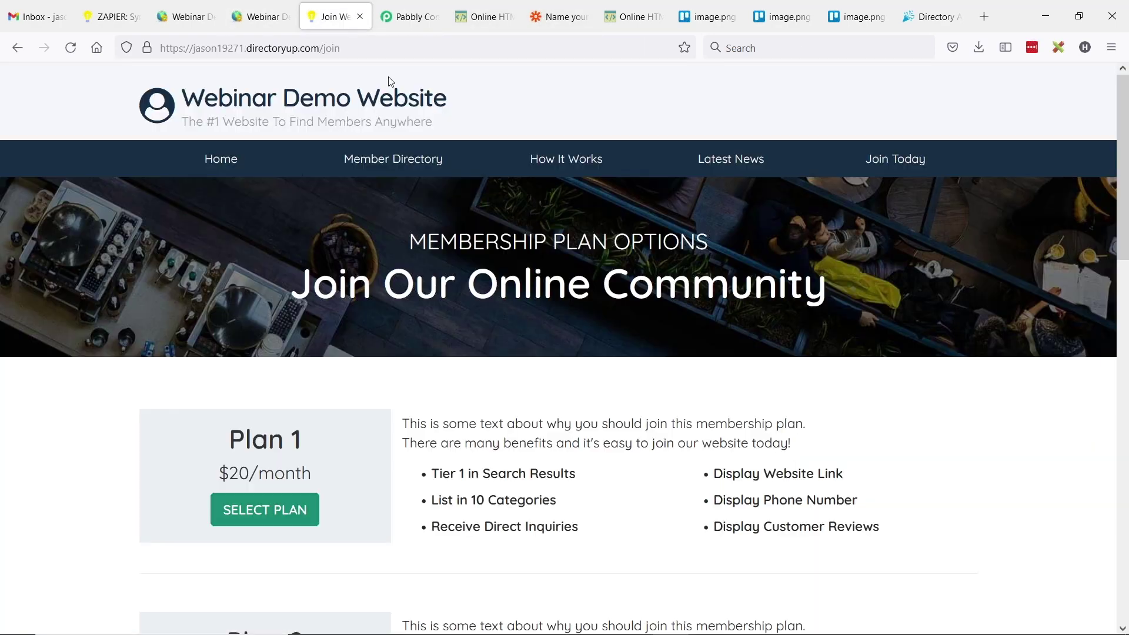
scroll(377, 432, down, 8)
click(288, 450)
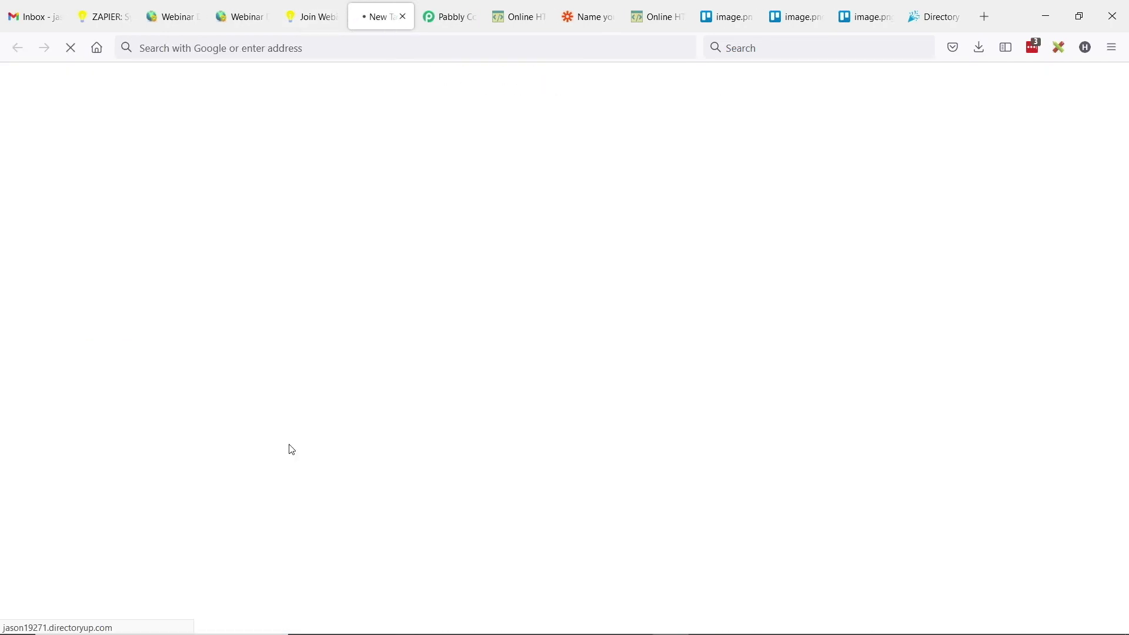
- Fill the Create Account form with the new member's first name, last name and e-mail
click(387, 352)
key(Tab)
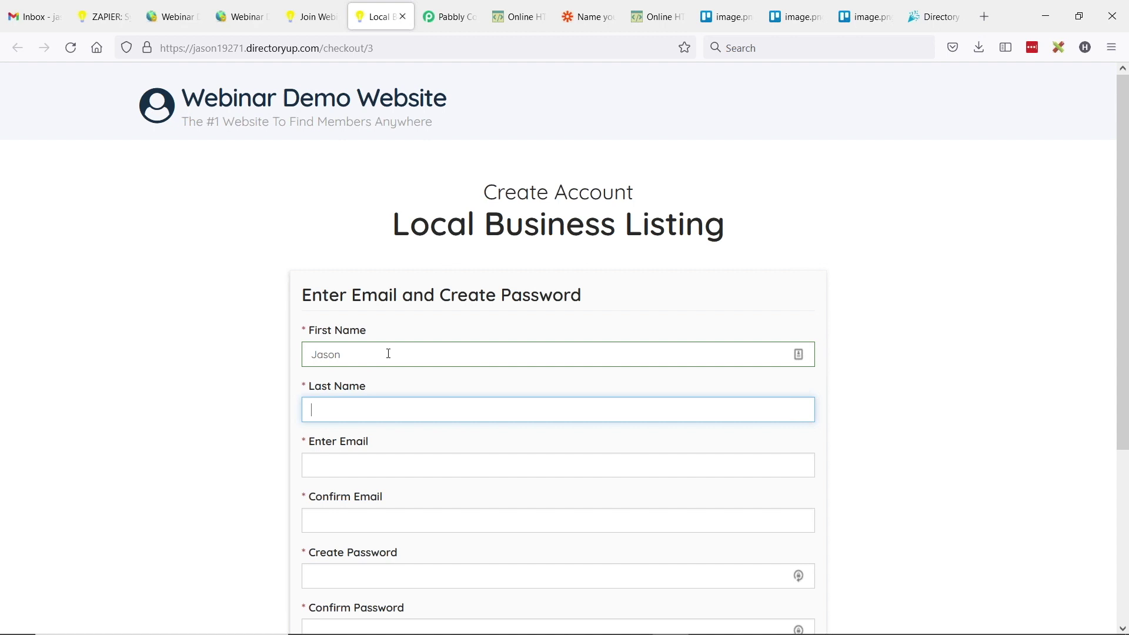
text(Moore)
key(Tab)
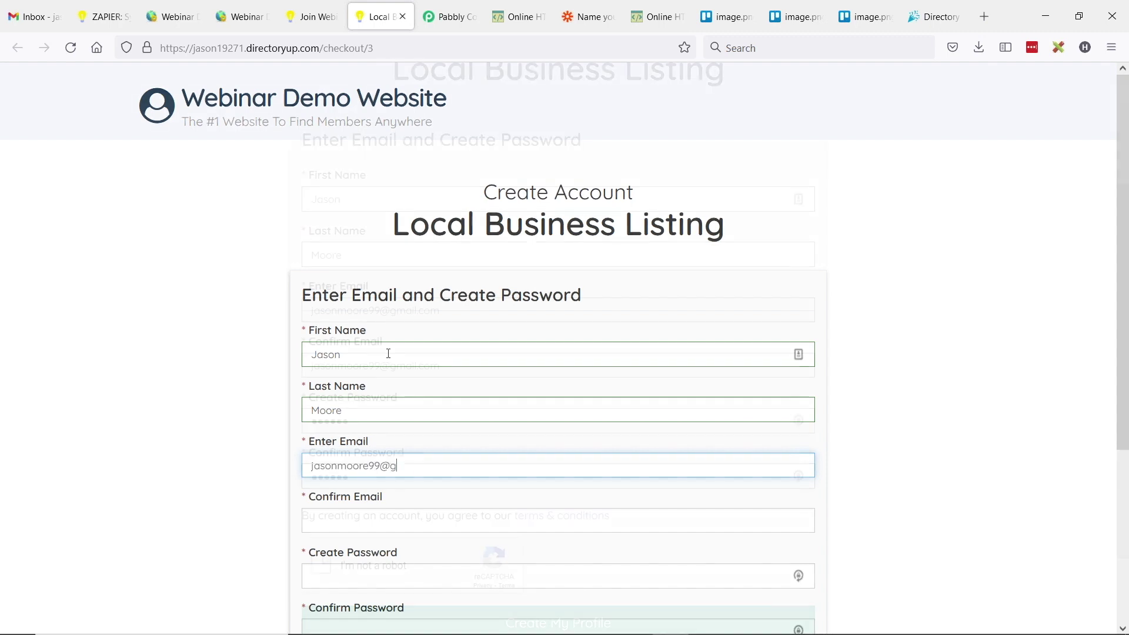
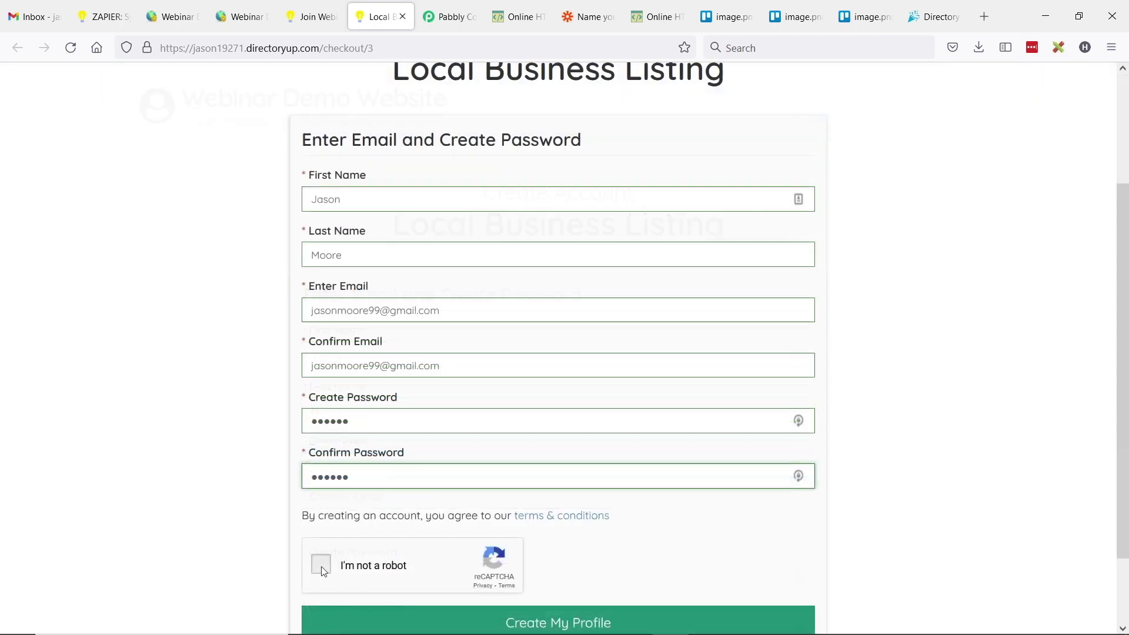
- Complete the reCAPTCHA, submit the sign-up, and switch to Pabbly to check the captured response
click(325, 564)
scroll(578, 560, down, 2)
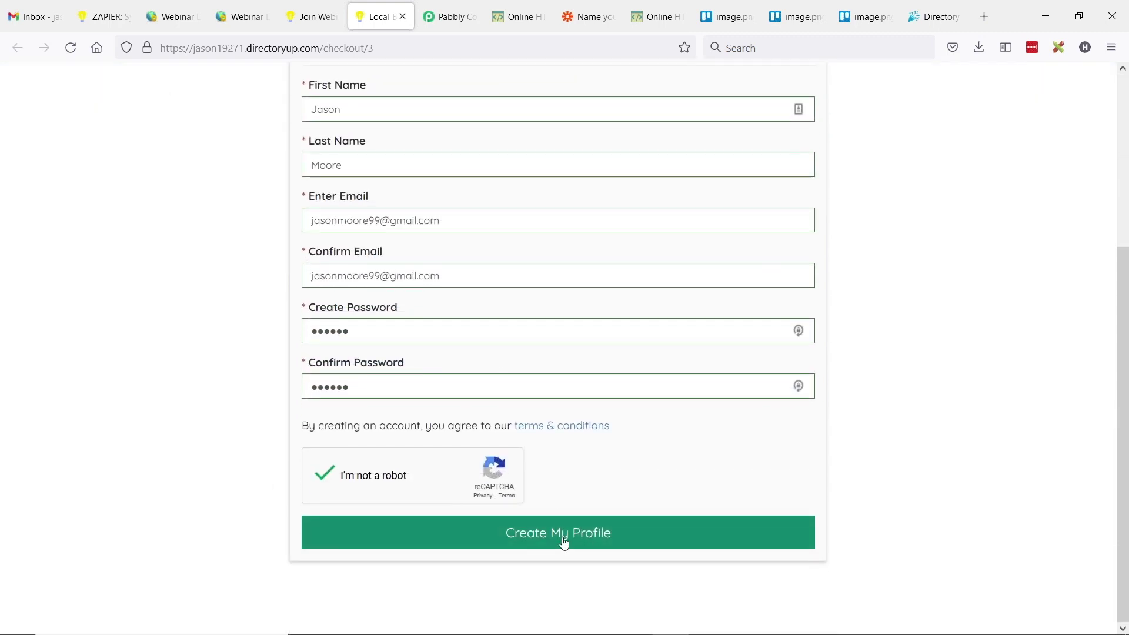
click(562, 539)
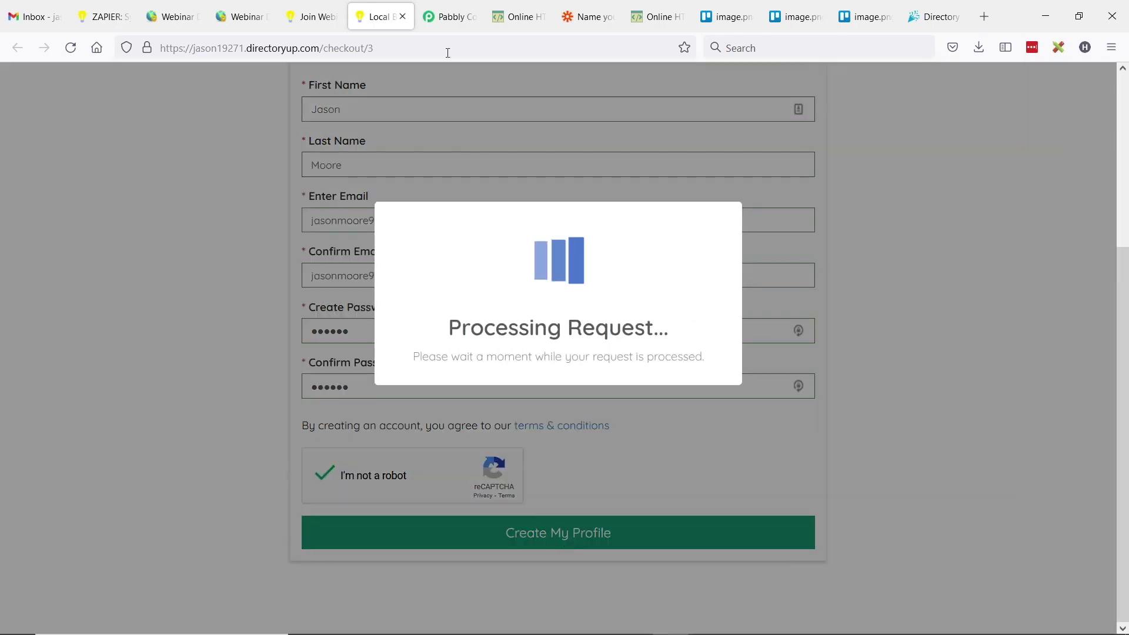
click(445, 23)
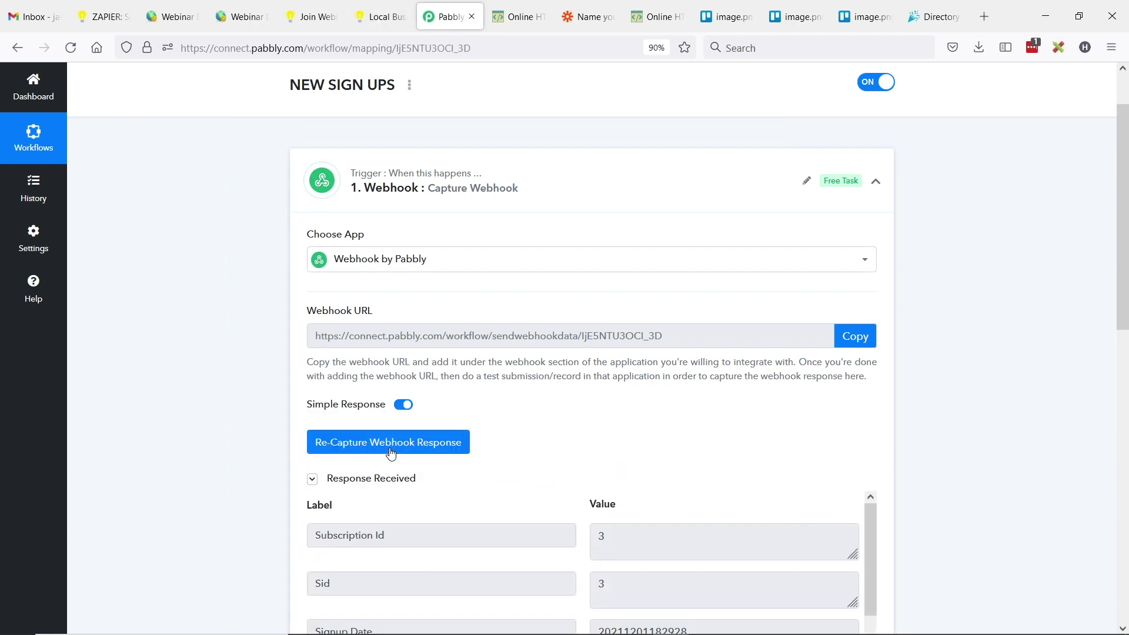
- Review the captured Subscription Id and scroll through the webhook response fields
scroll(529, 392, down, 3)
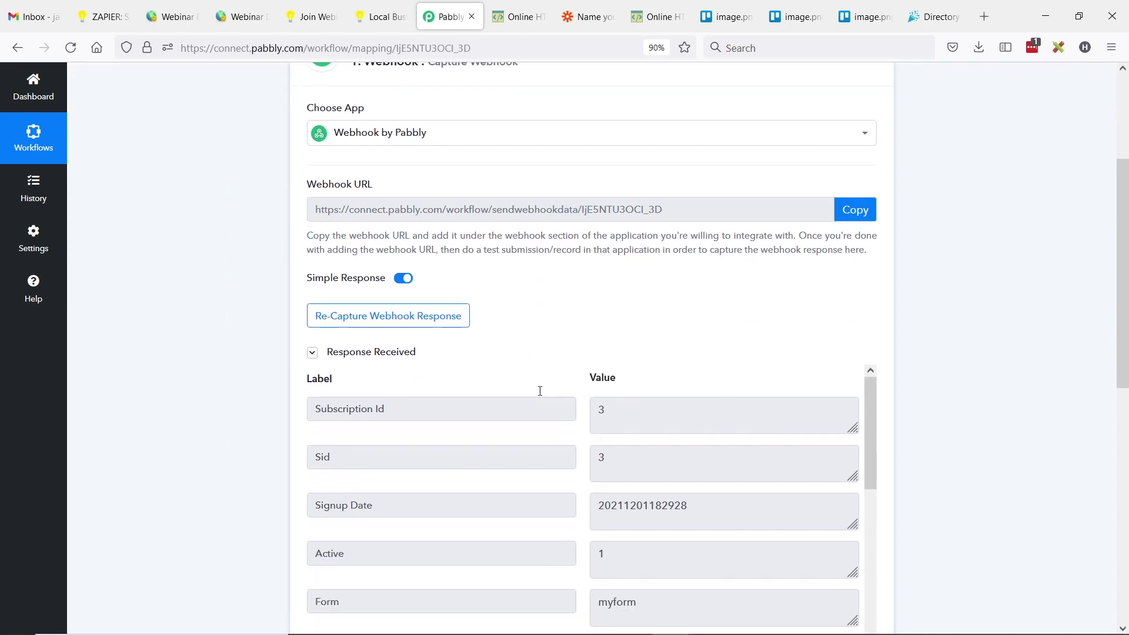
double_click(615, 399)
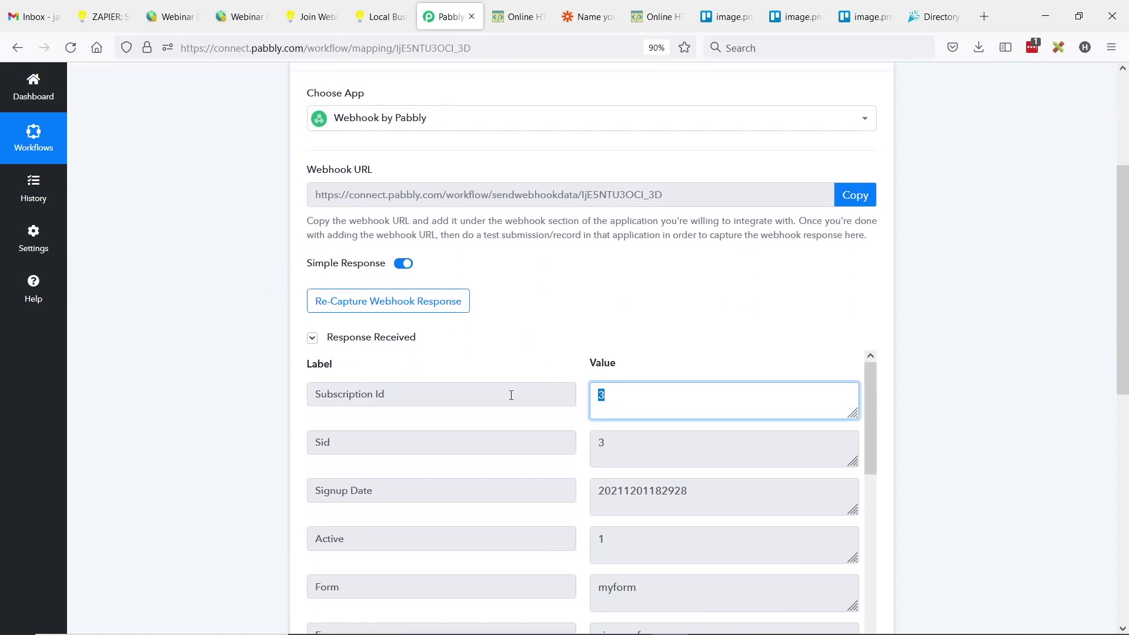
click(511, 395)
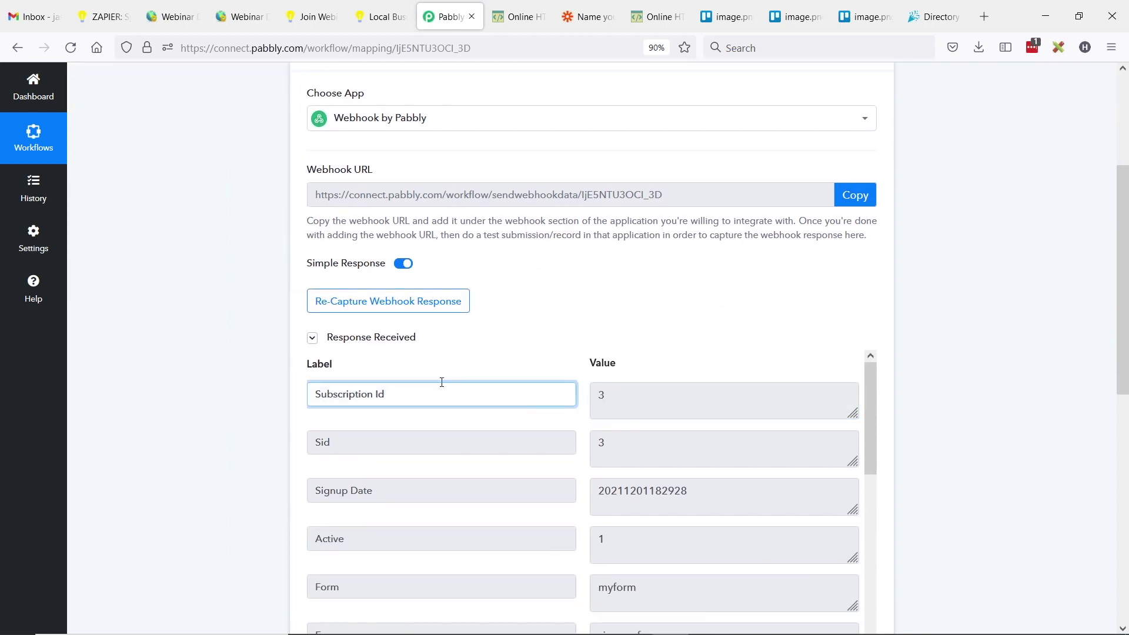
scroll(469, 368, down, 1)
scroll(487, 335, down, 1)
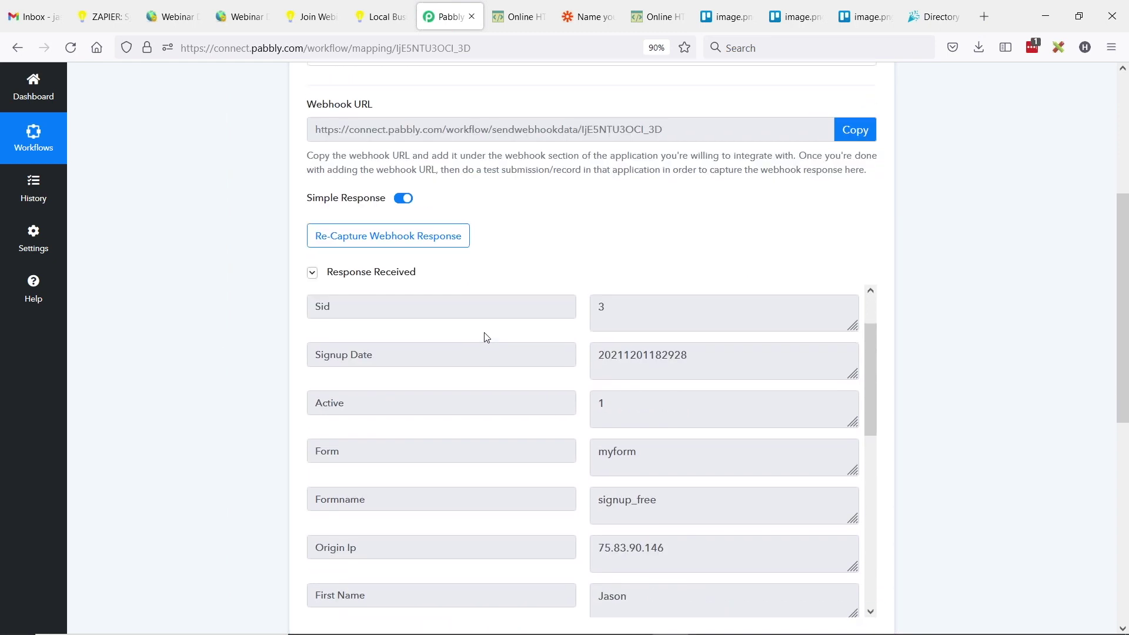
scroll(525, 315, down, 1)
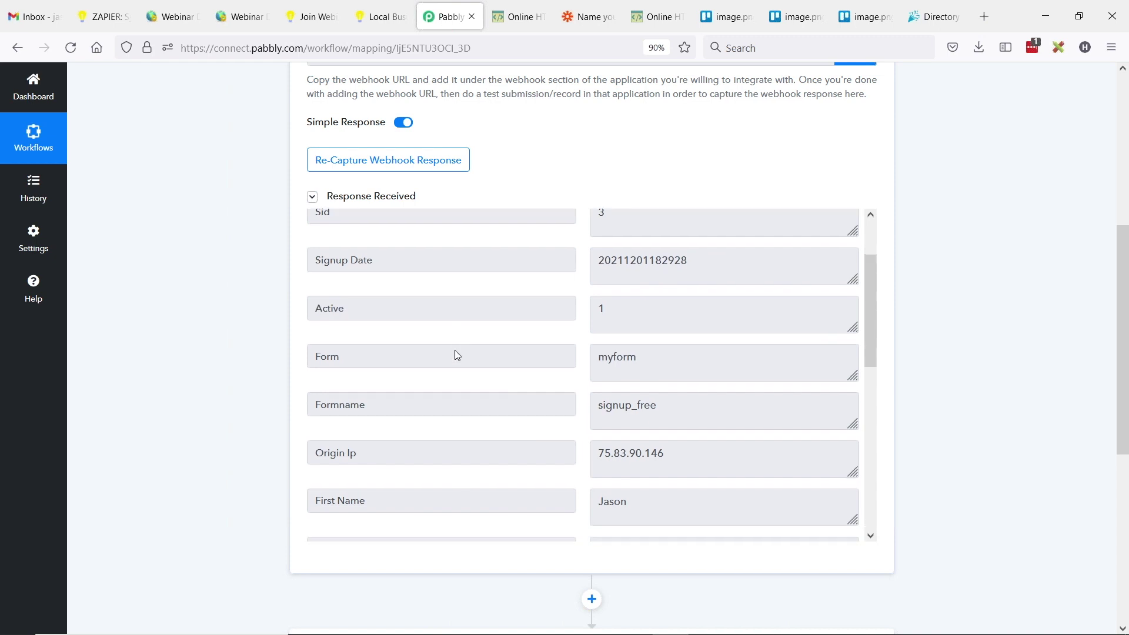
scroll(456, 350, down, 3)
scroll(667, 319, down, 1)
- Inspect the captured first name, last name and e-mail values, then switch to the Gmail inbox
double_click(614, 309)
click(595, 357)
key(Tab)
key(Tab)
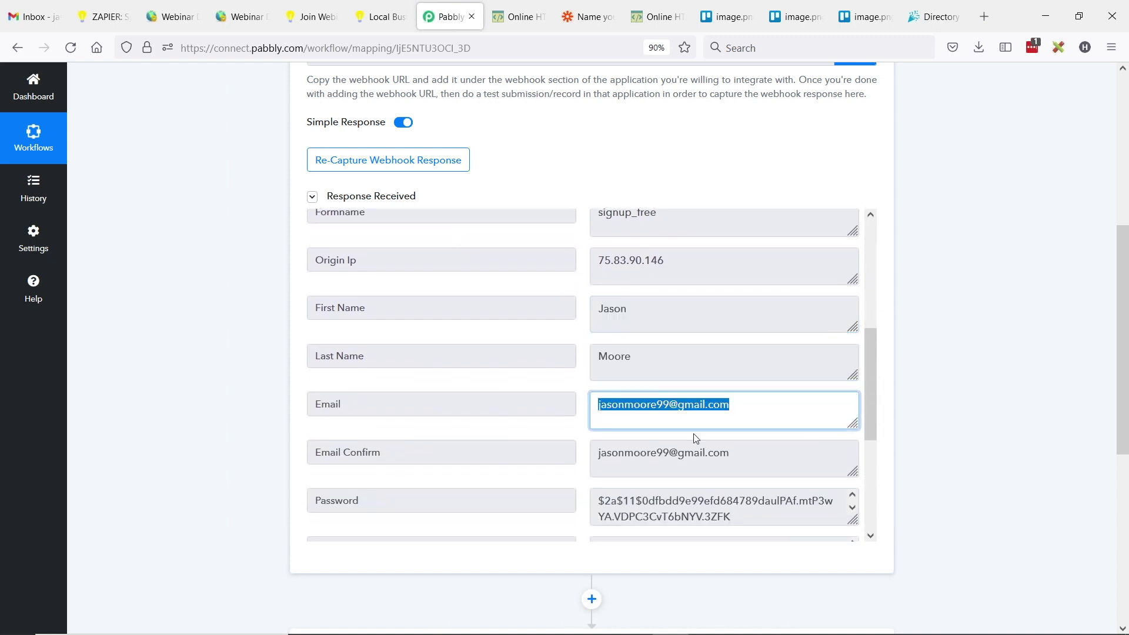
scroll(719, 335, down, 3)
scroll(657, 336, down, 4)
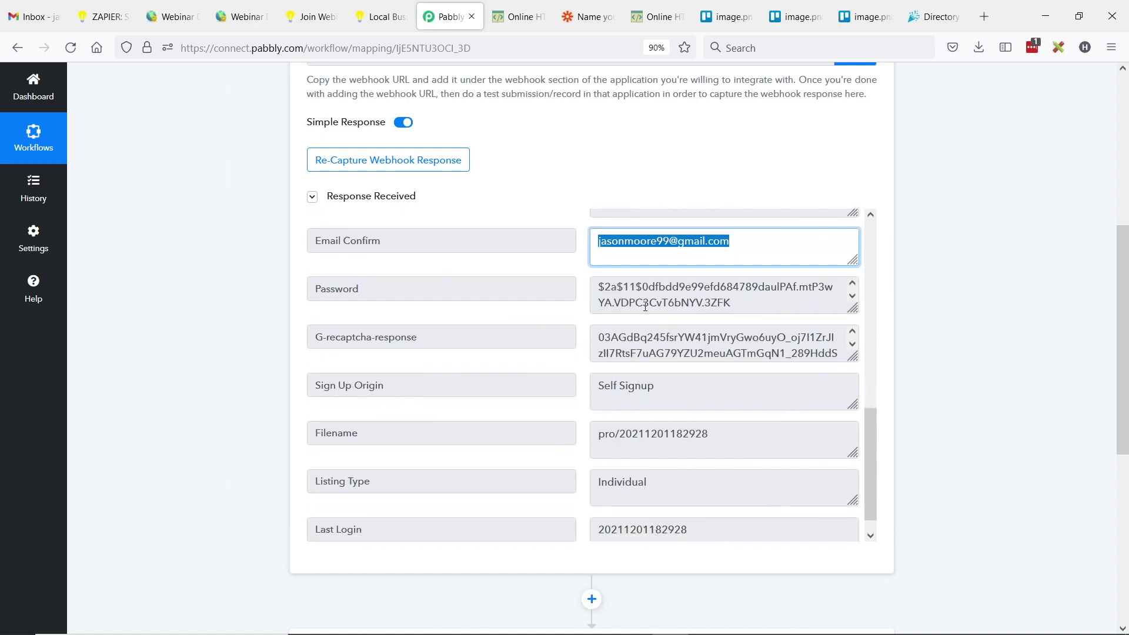
click(34, 16)
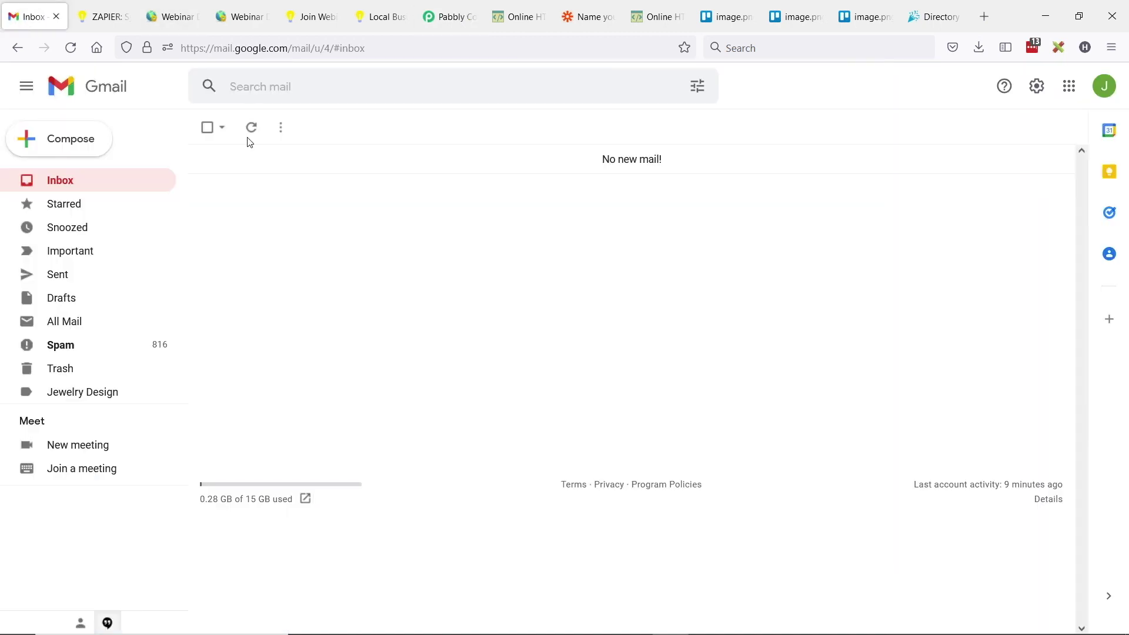
- Refresh Gmail, open the Webinar Demo Website verification email, follow its verify link, then return to Pabbly
click(60, 180)
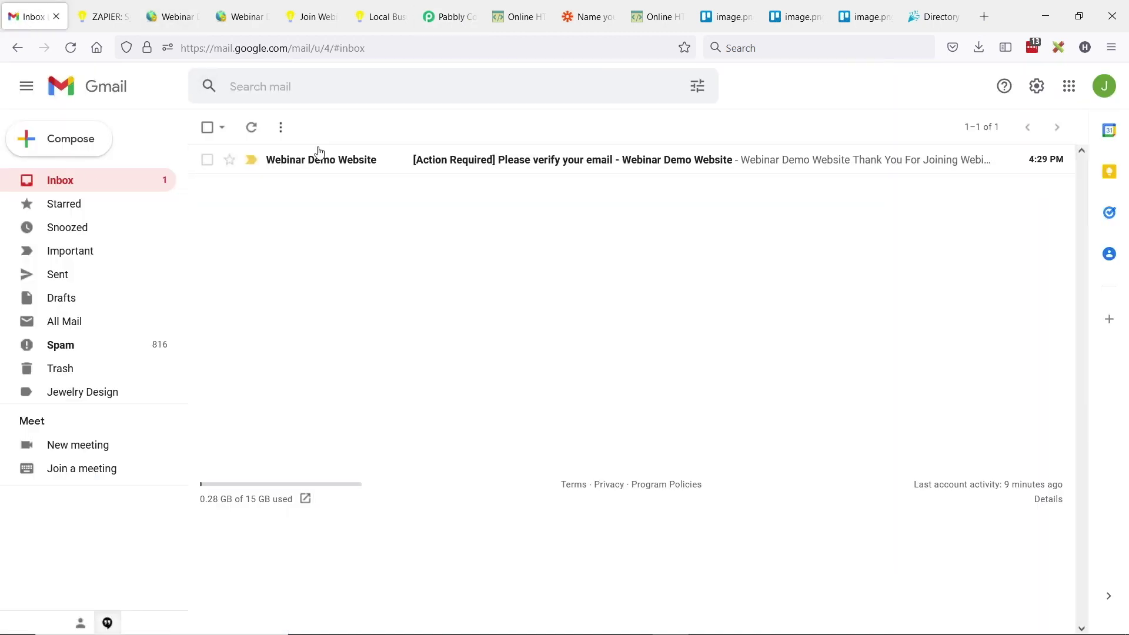
click(529, 165)
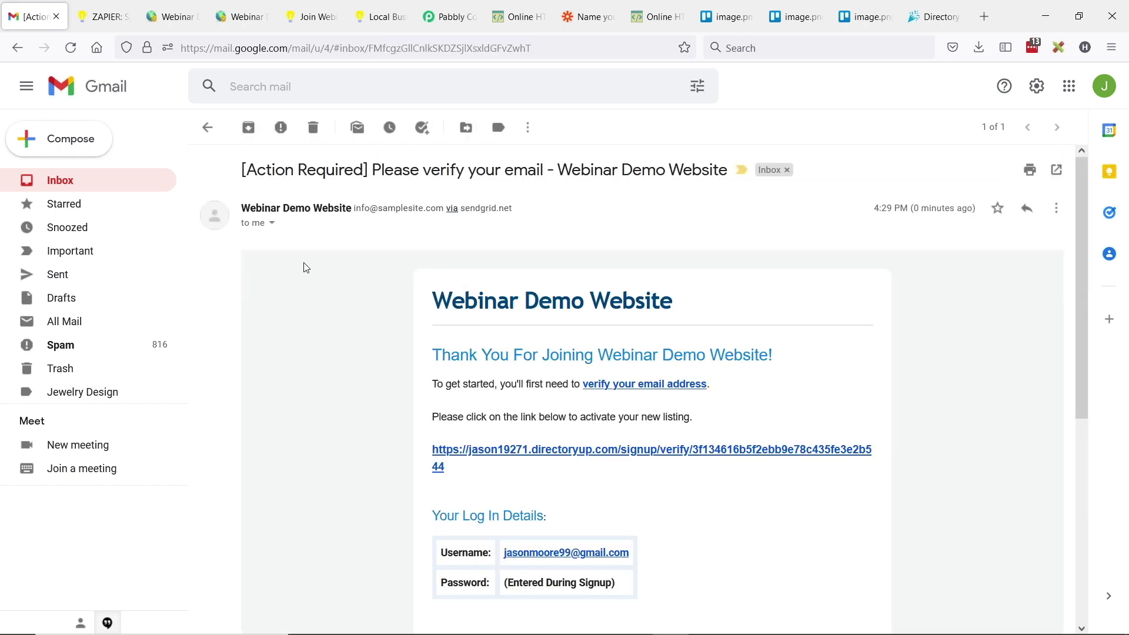
click(522, 455)
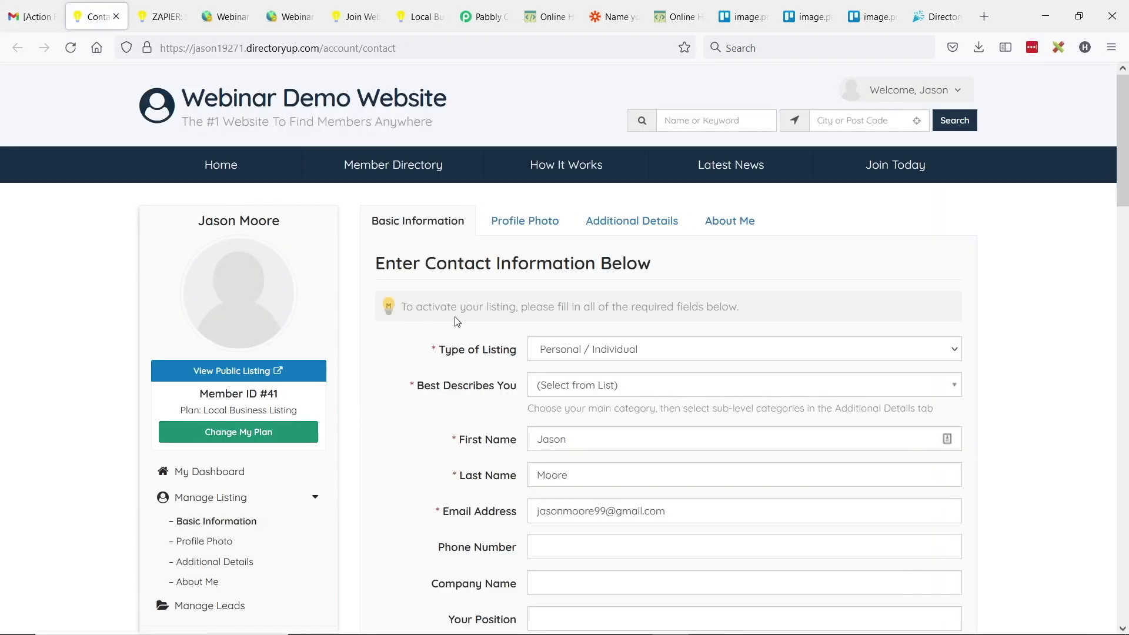
key(ctrl+shift+Tab)
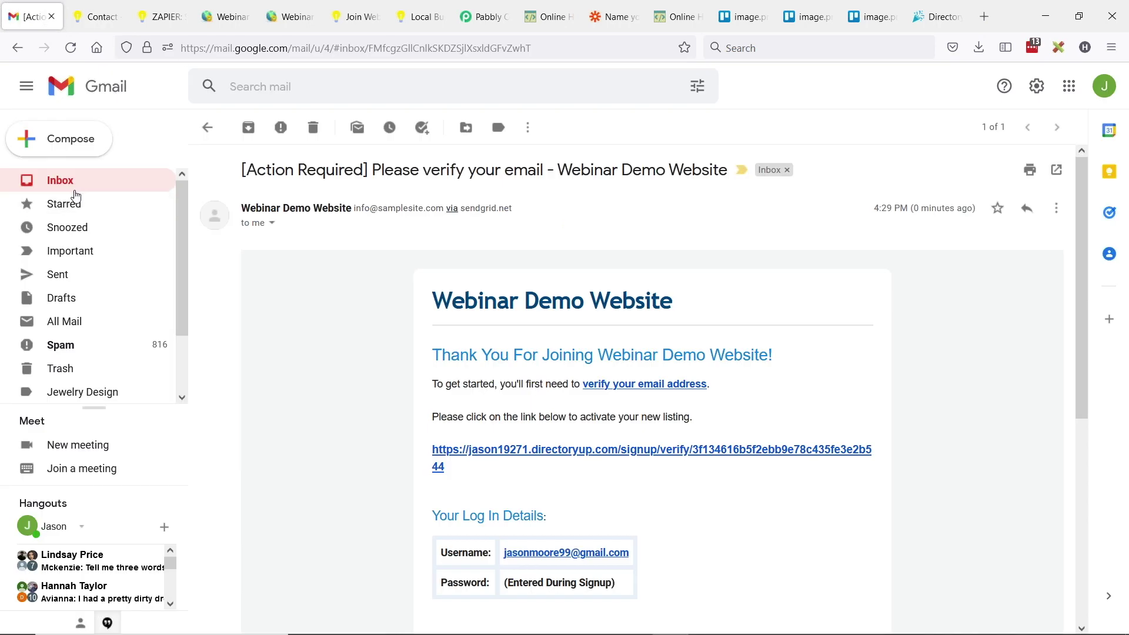
click(62, 189)
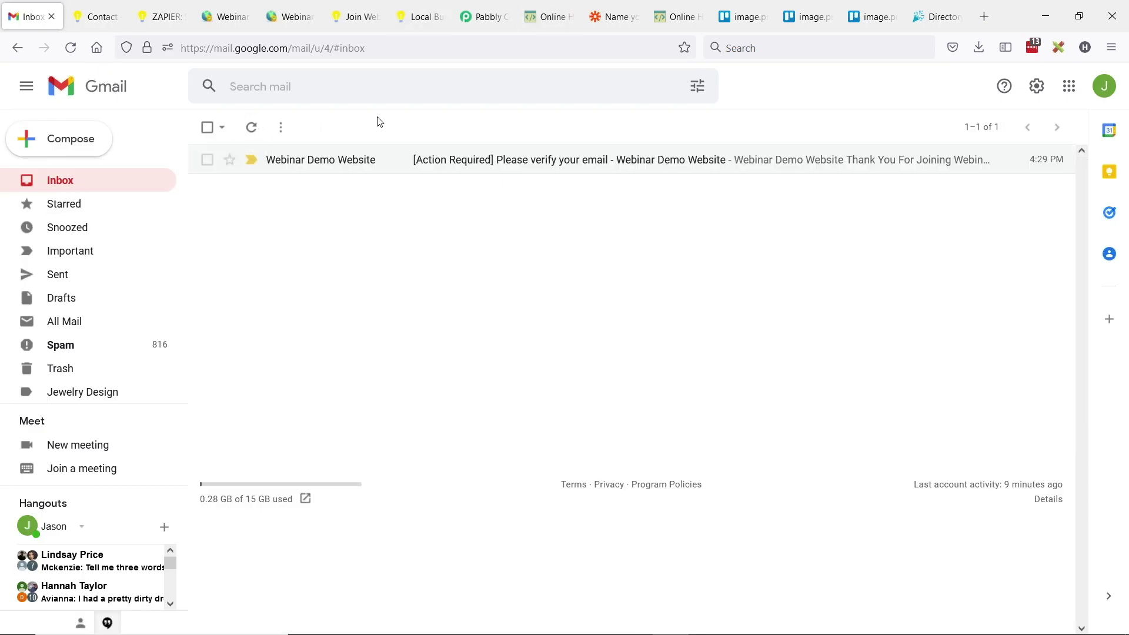
click(482, 17)
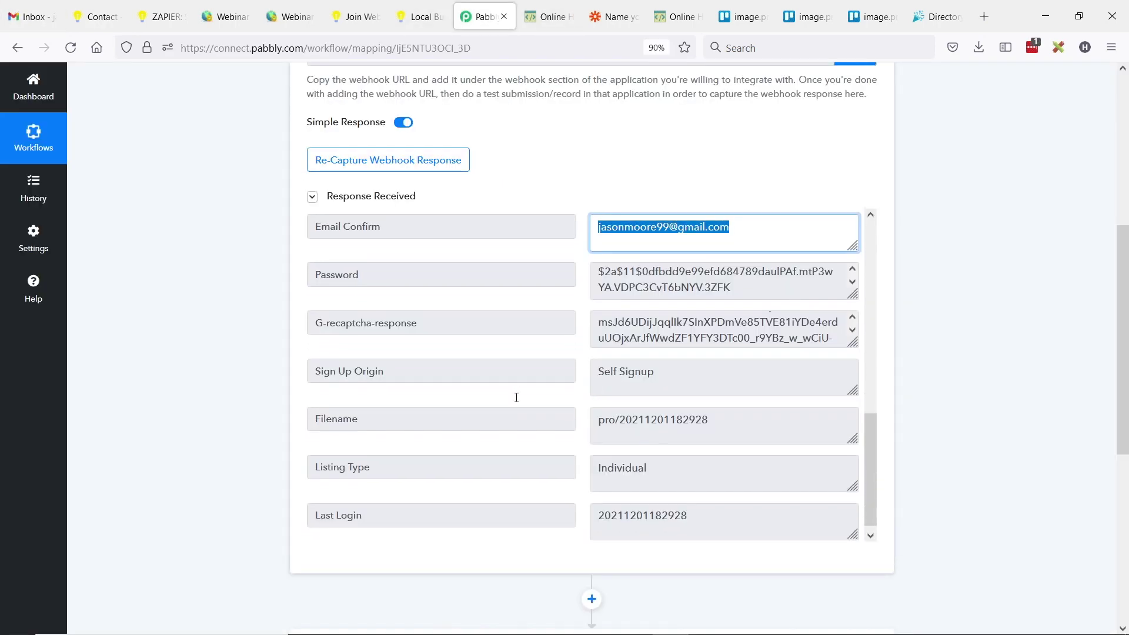
scroll(537, 422, up, 4)
- Expand the empty step 2 action to show its app grid with Filter, Gmail and Google Sheets
scroll(537, 422, up, 10)
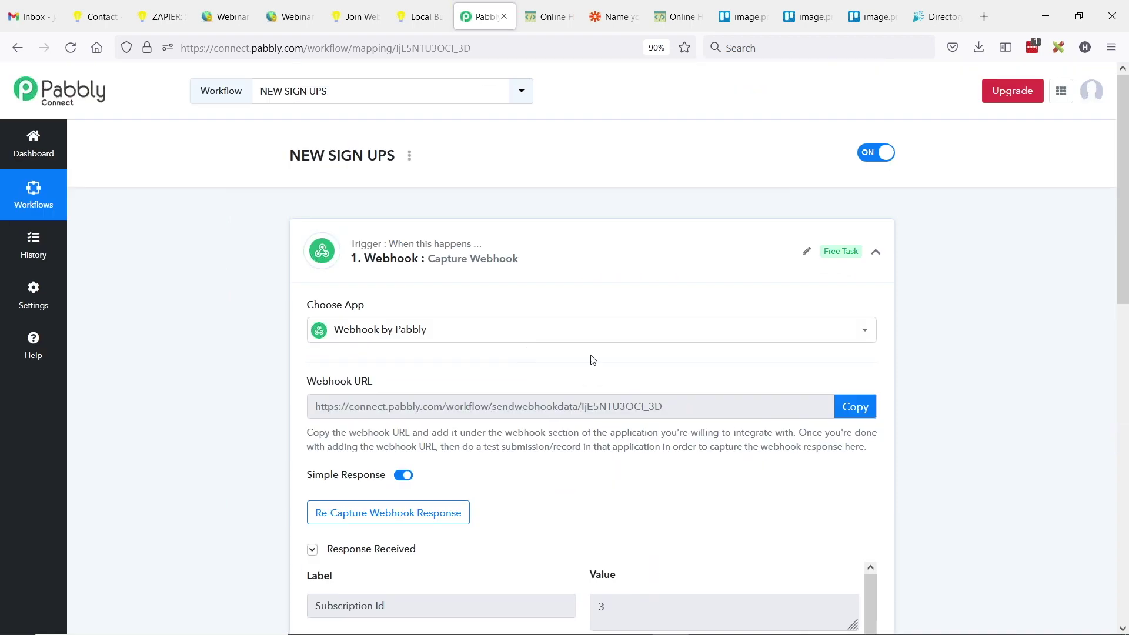
scroll(649, 282, down, 15)
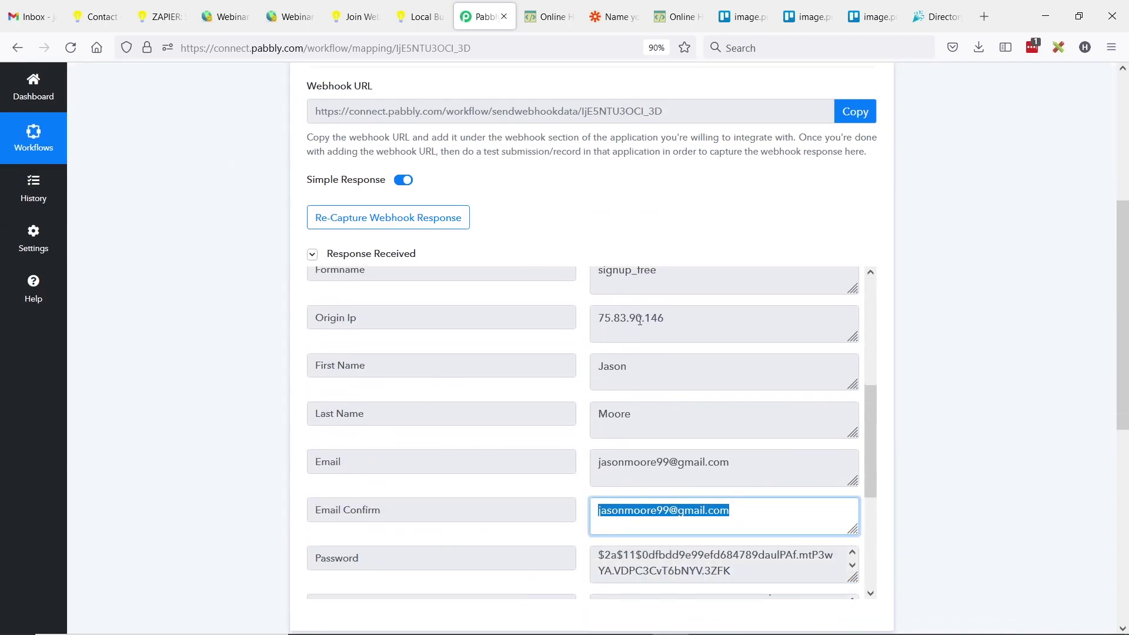
scroll(494, 395, down, 10)
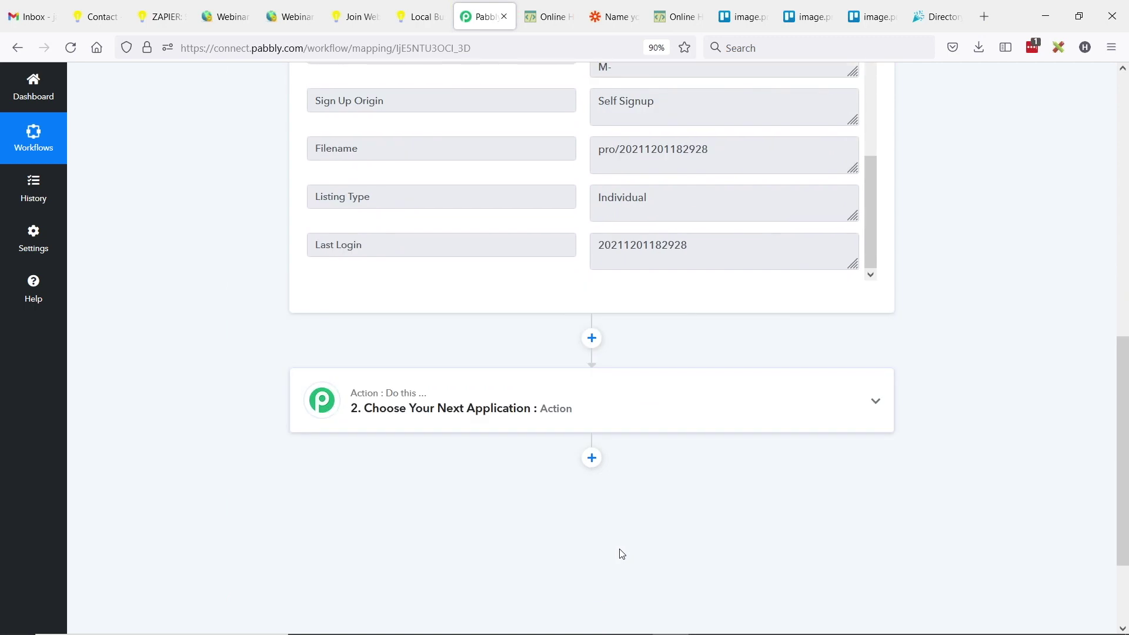
click(431, 400)
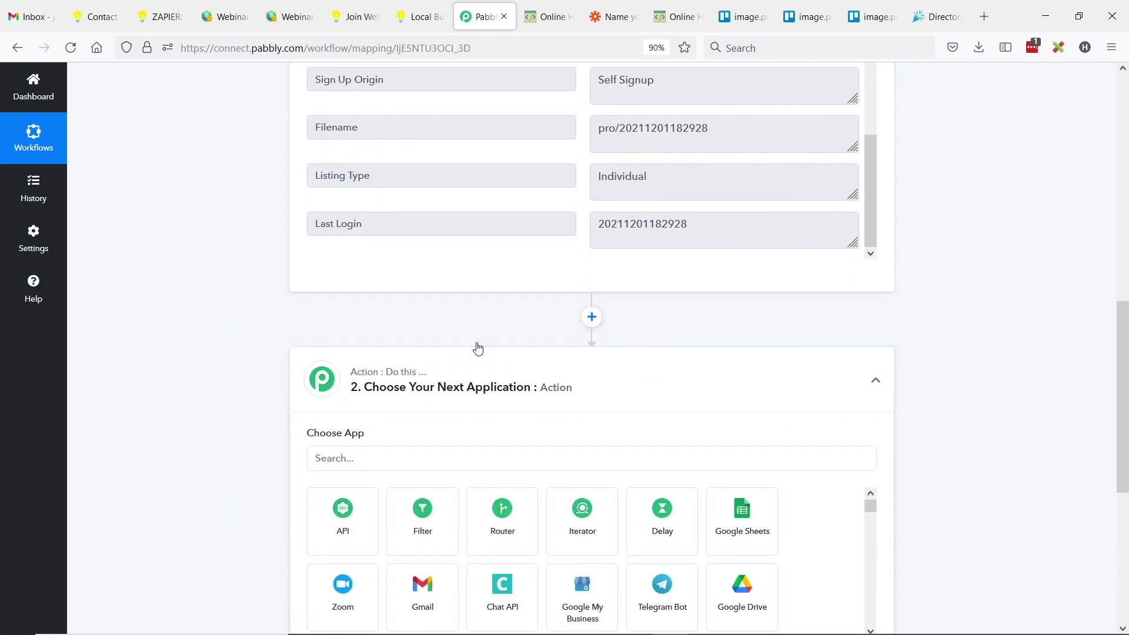
- Make step 2 a Delay by Pabbly action that delays for 20 minutes
click(352, 318)
text(delay)
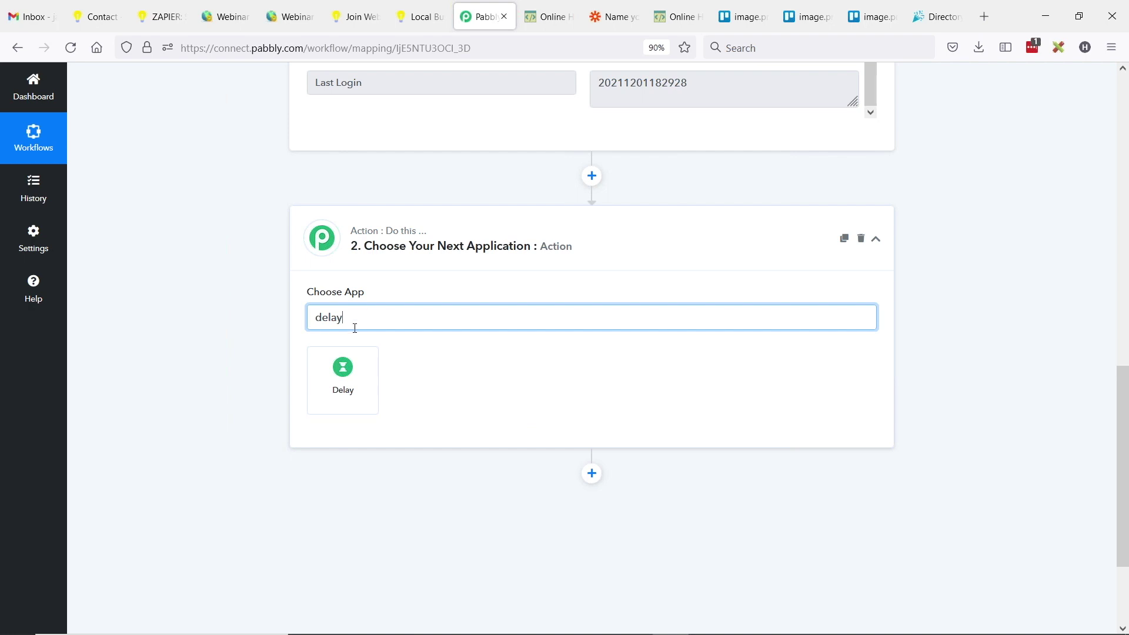
click(346, 367)
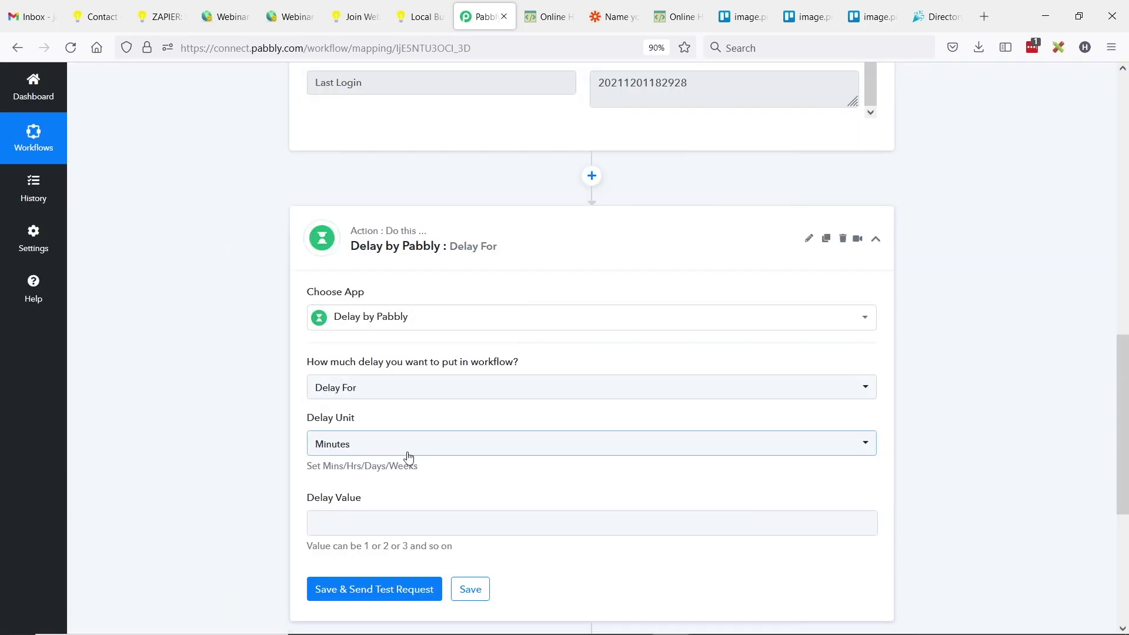
click(381, 444)
click(388, 502)
click(343, 523)
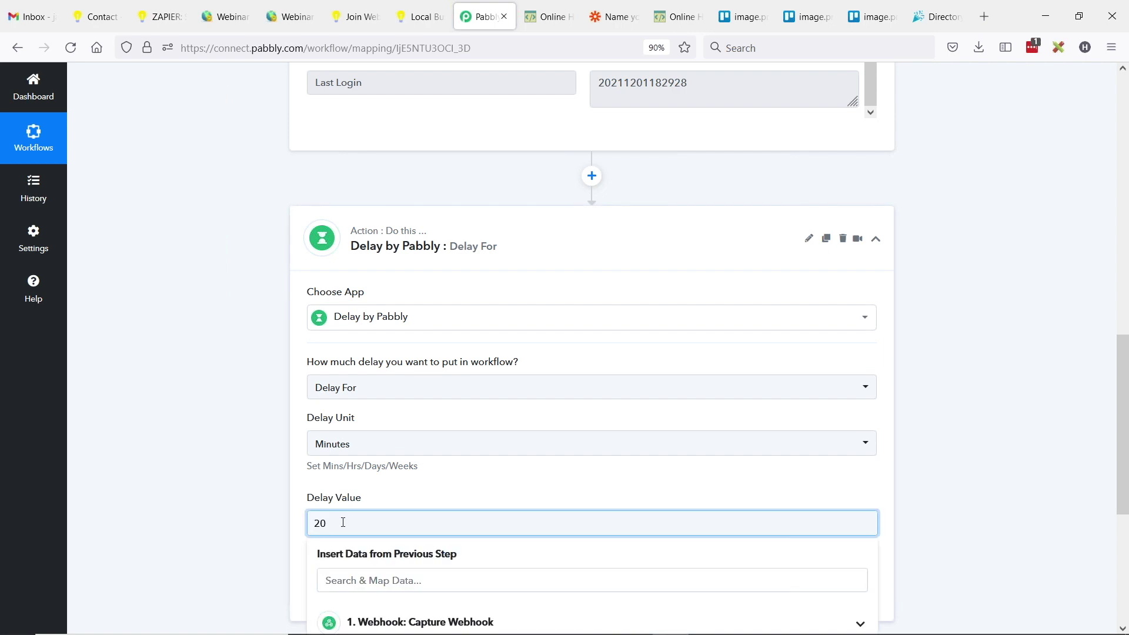
click(194, 394)
- Save the delay step and confirm its test returns 'Delayed for 20 Minutes'
scroll(191, 366, down, 1)
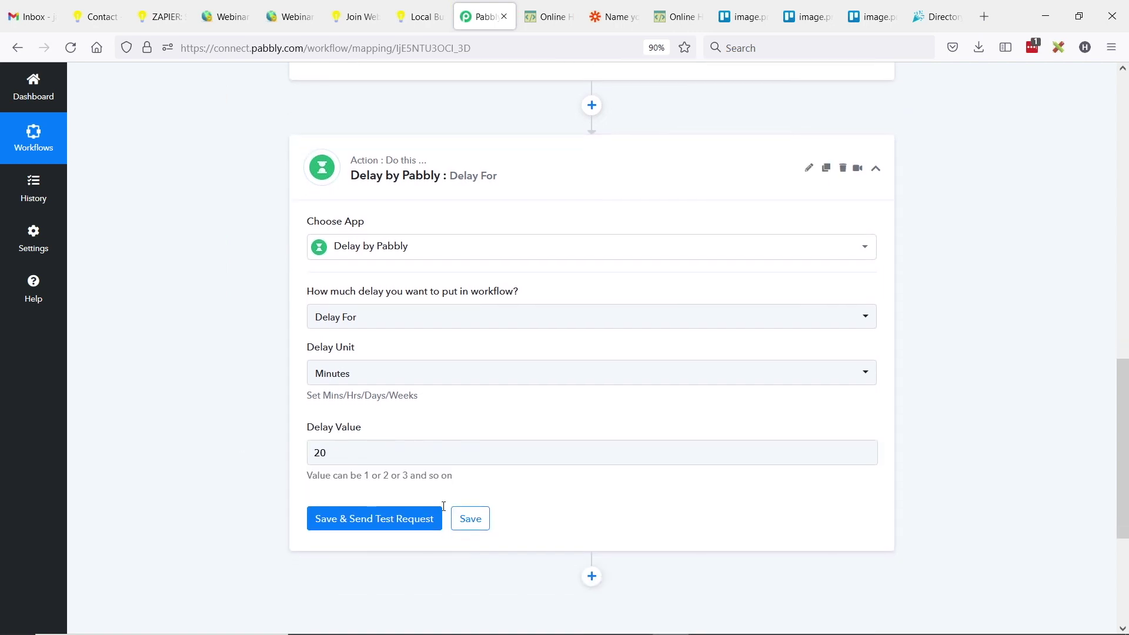
click(398, 513)
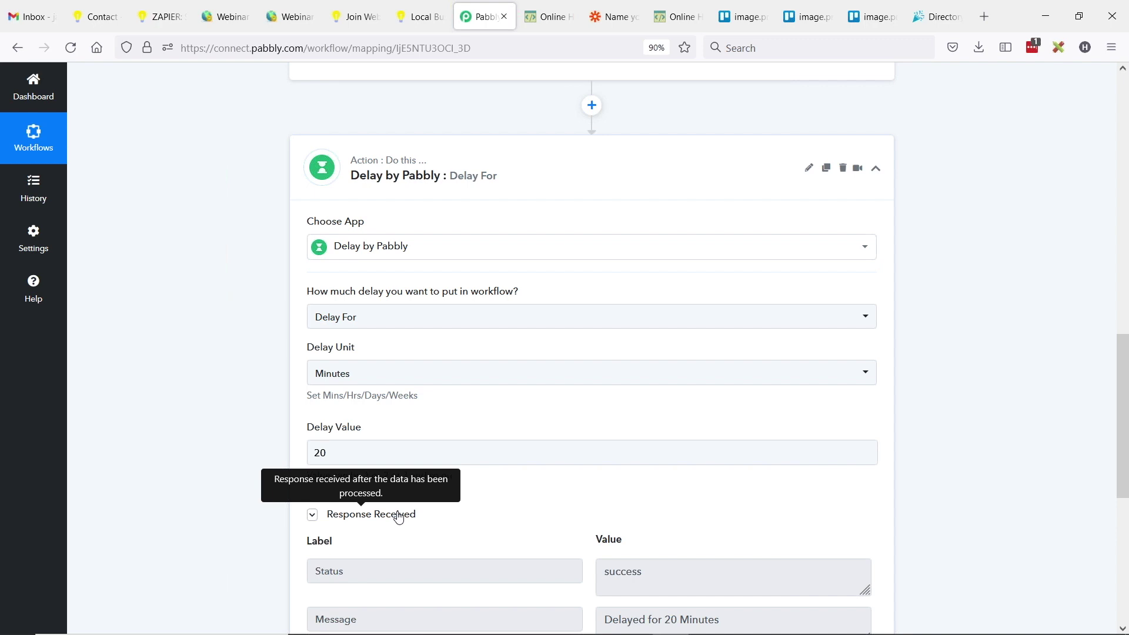
scroll(324, 296, down, 2)
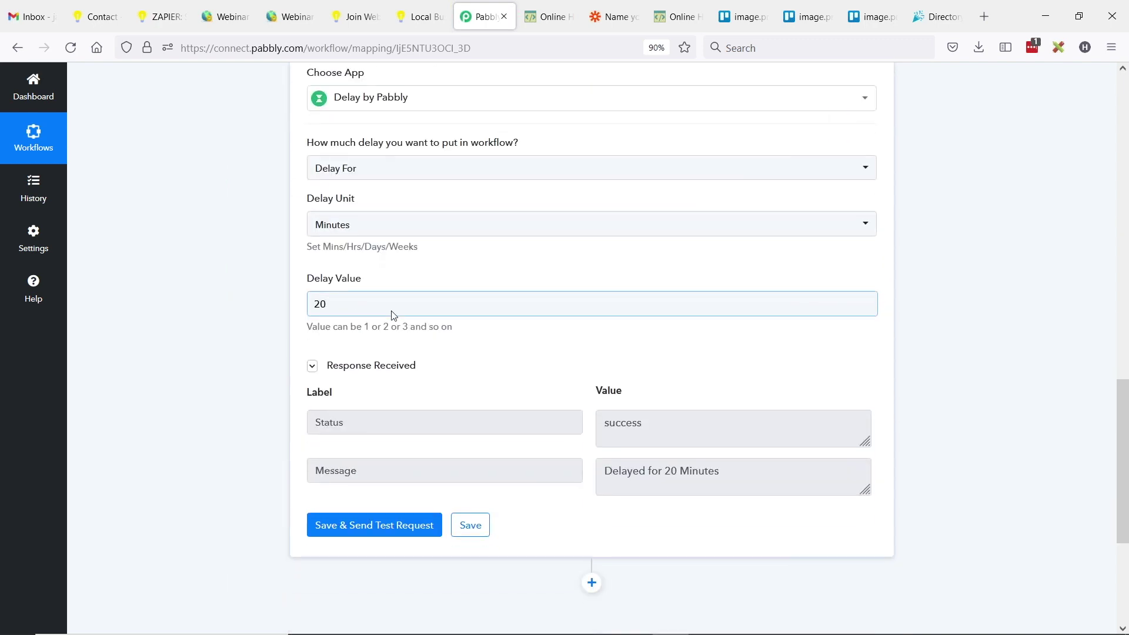
scroll(537, 407, down, 2)
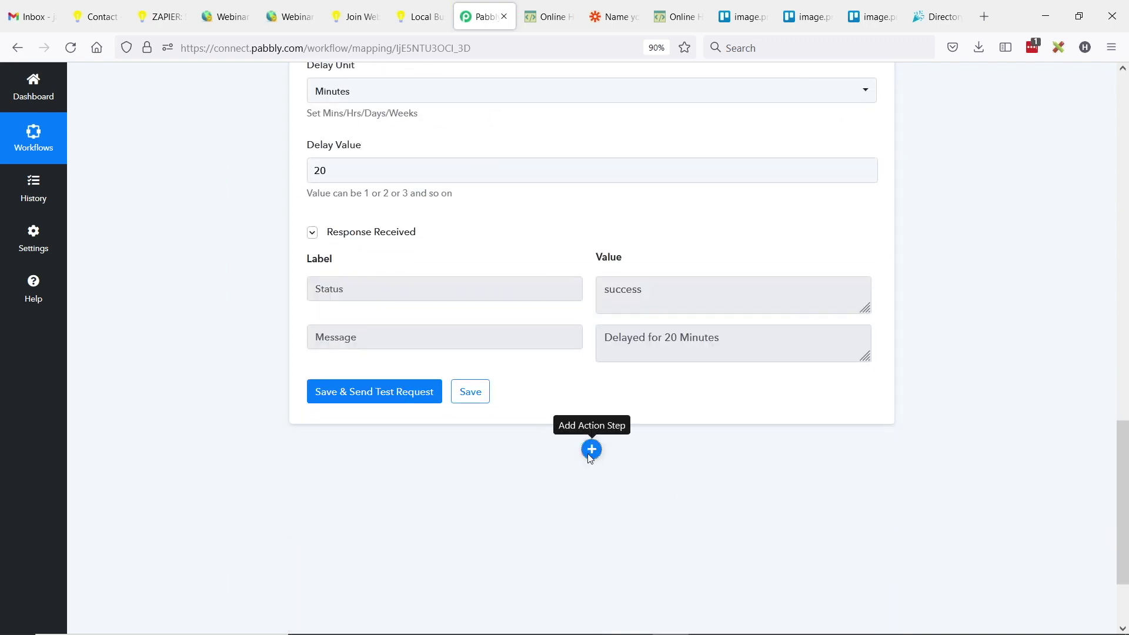
click(590, 456)
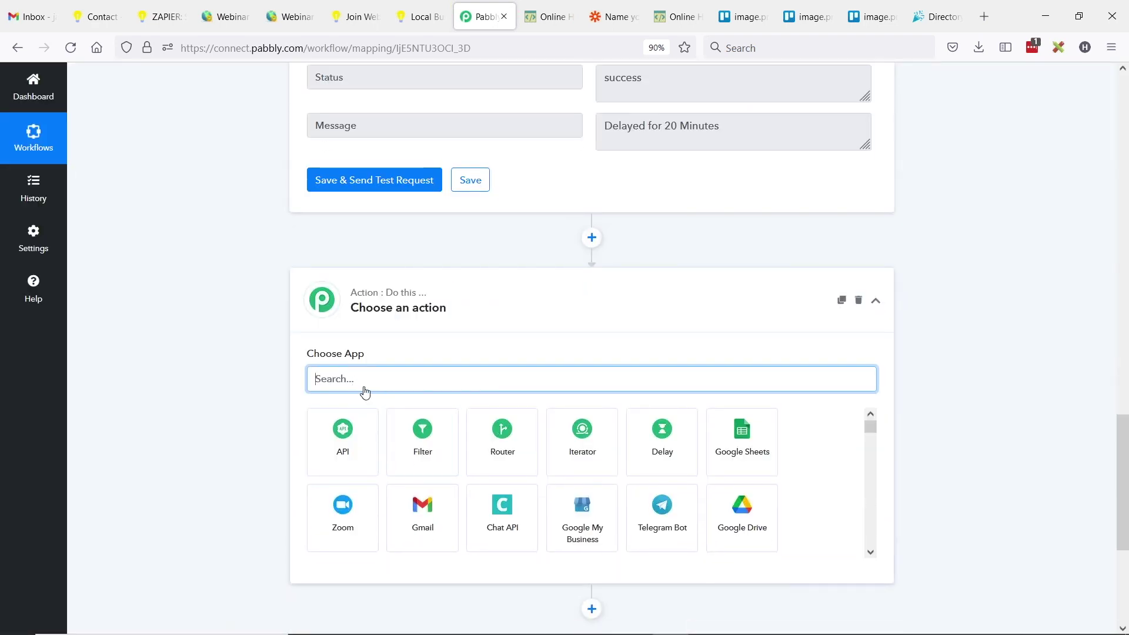
- Make the new third step a Gmail 'Send an Email' action
click(421, 524)
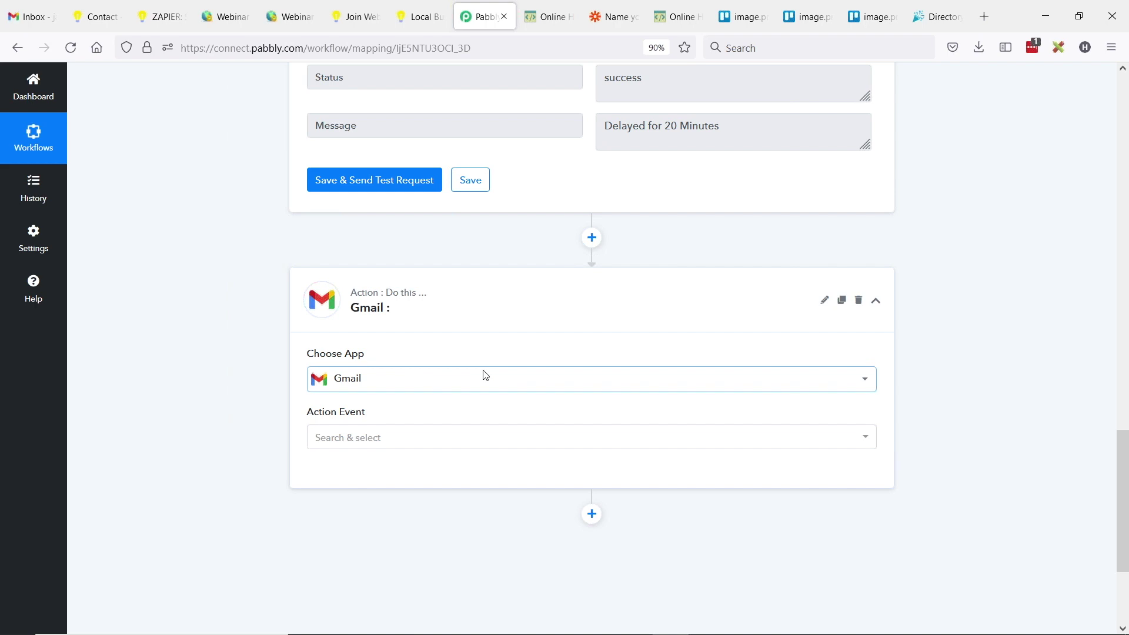
scroll(411, 364, down, 3)
click(358, 297)
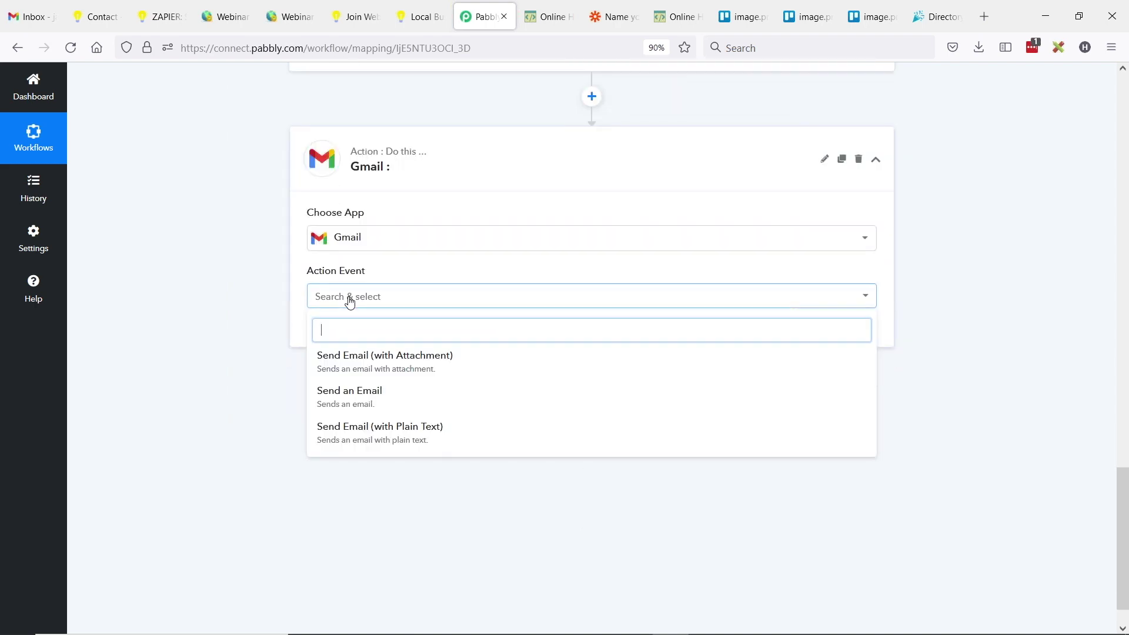
click(437, 398)
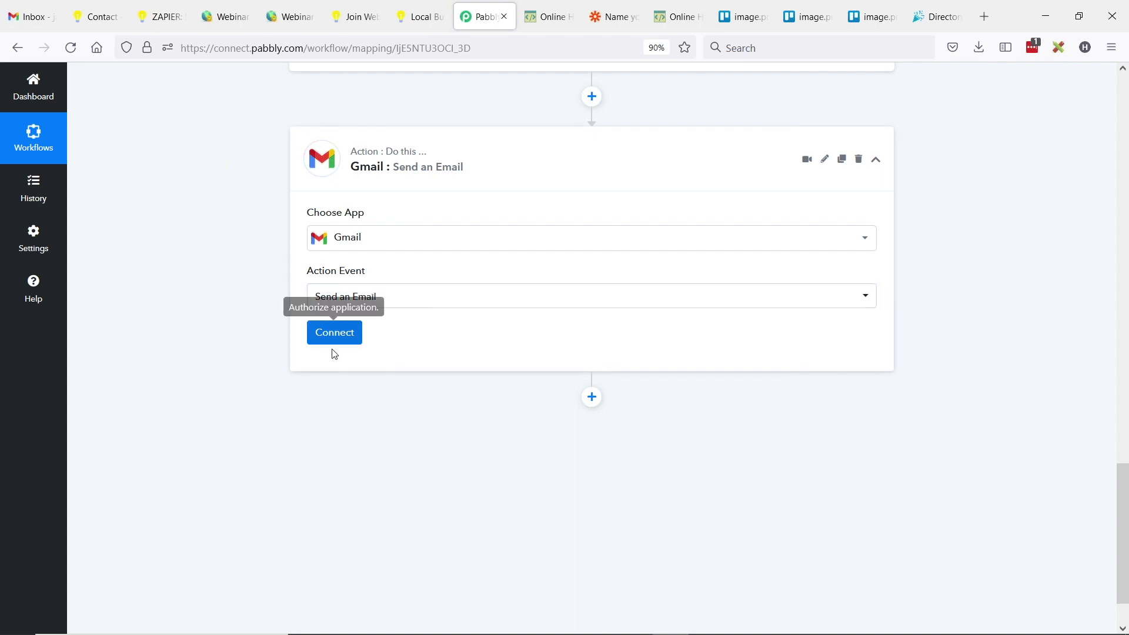
- Connect the Gmail step through the existing saved Gmail connection
click(333, 335)
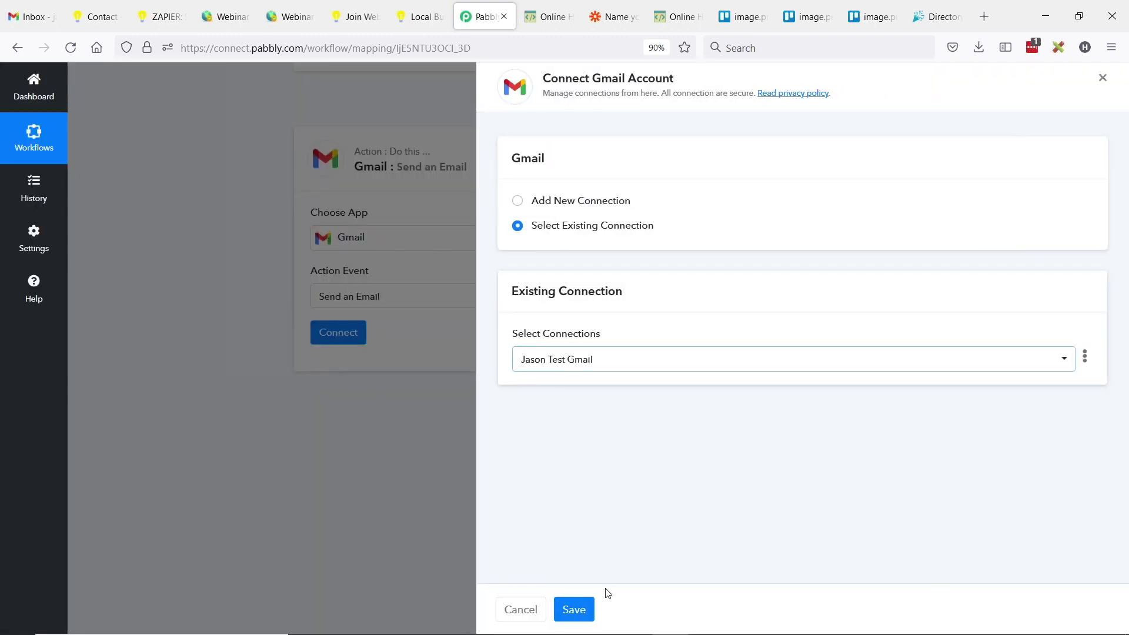
click(554, 369)
click(555, 423)
click(576, 607)
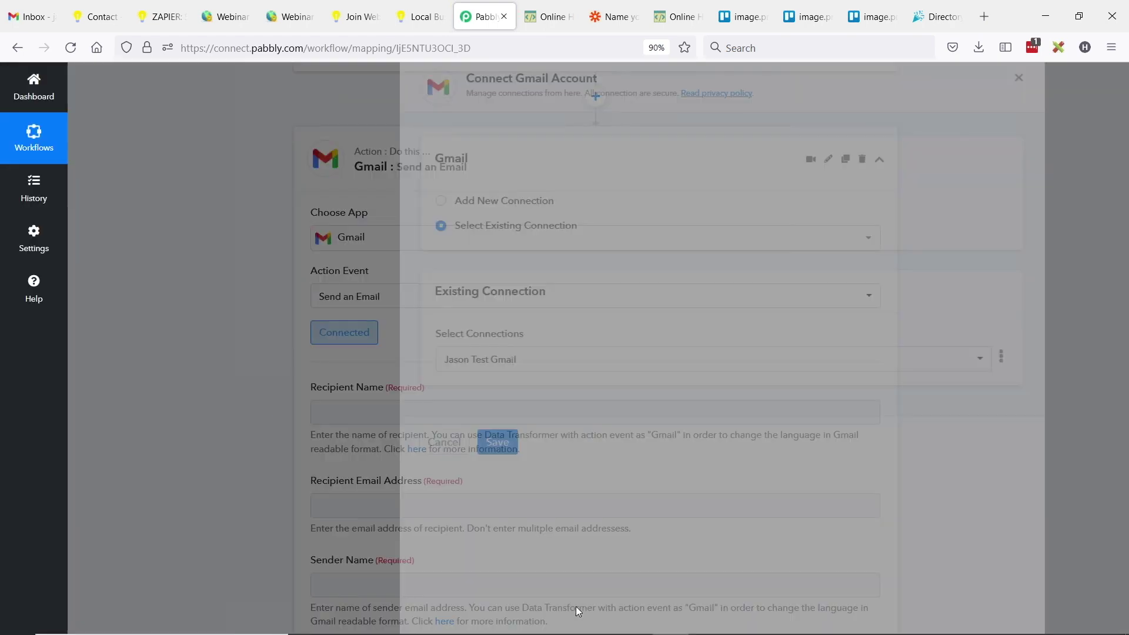
scroll(459, 386, down, 2)
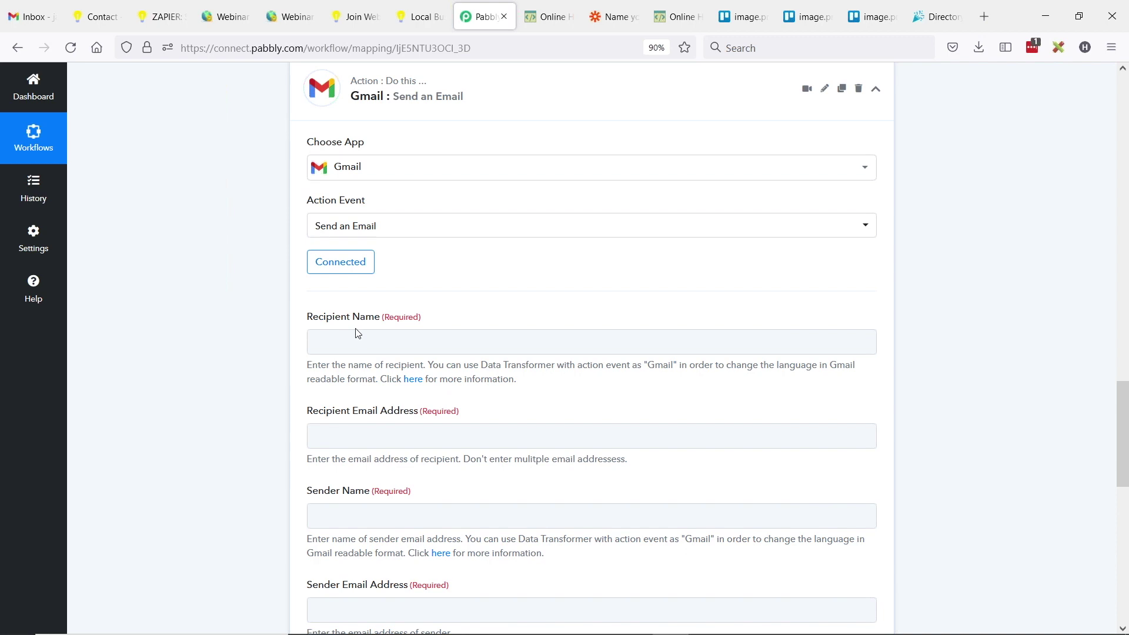
click(368, 348)
click(361, 343)
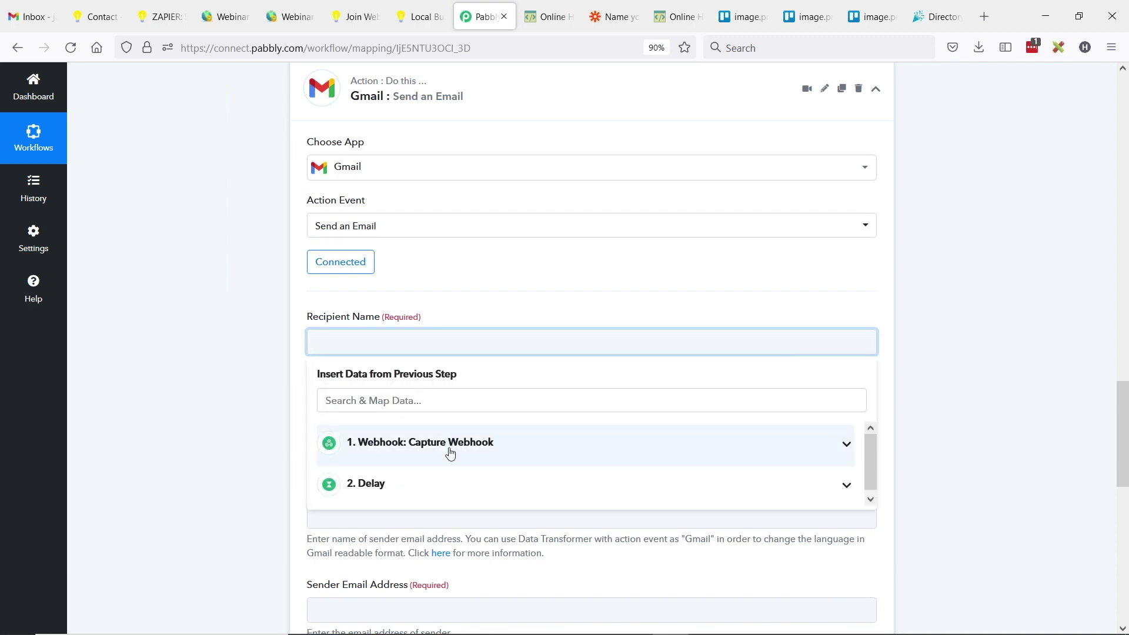
- Map the webhook's First Name and Last Name into Recipient Name
click(430, 457)
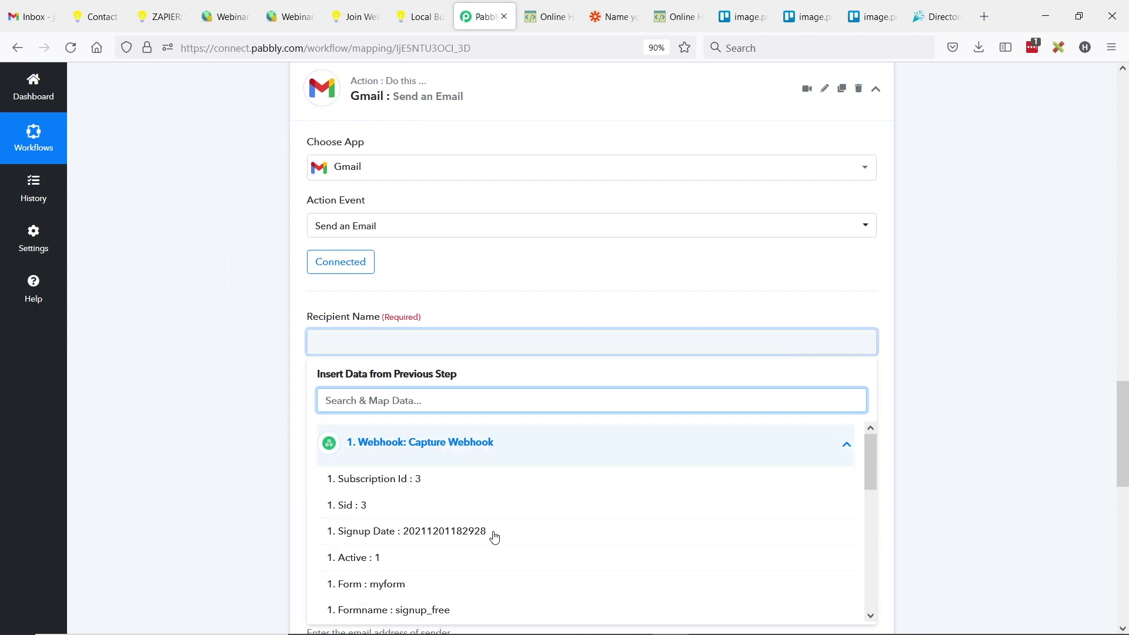
scroll(511, 509, down, 3)
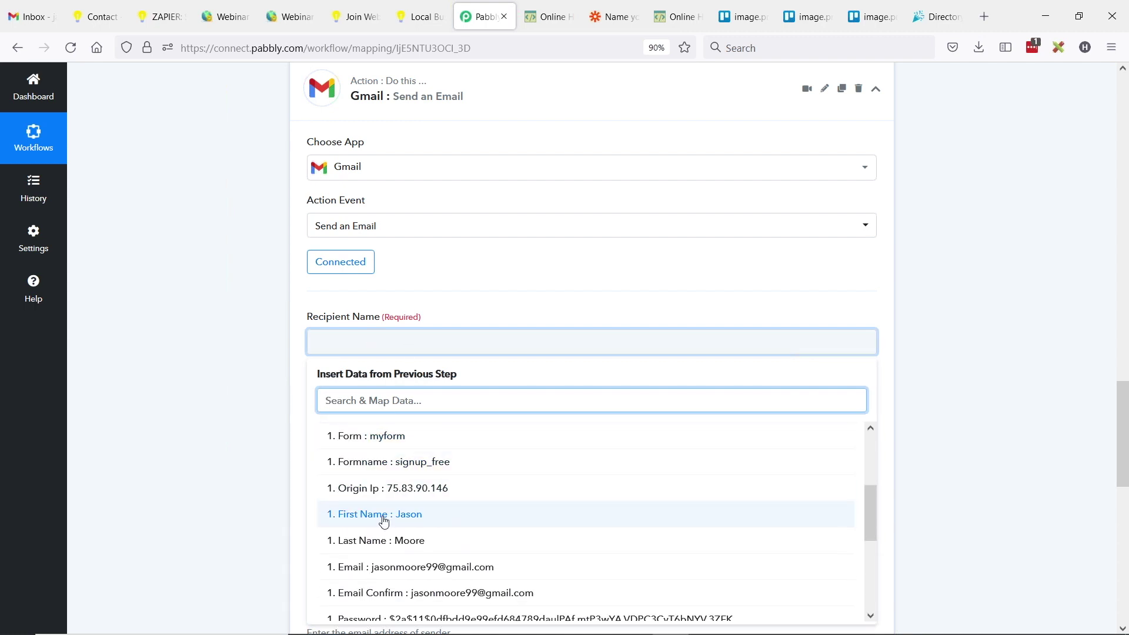
click(399, 515)
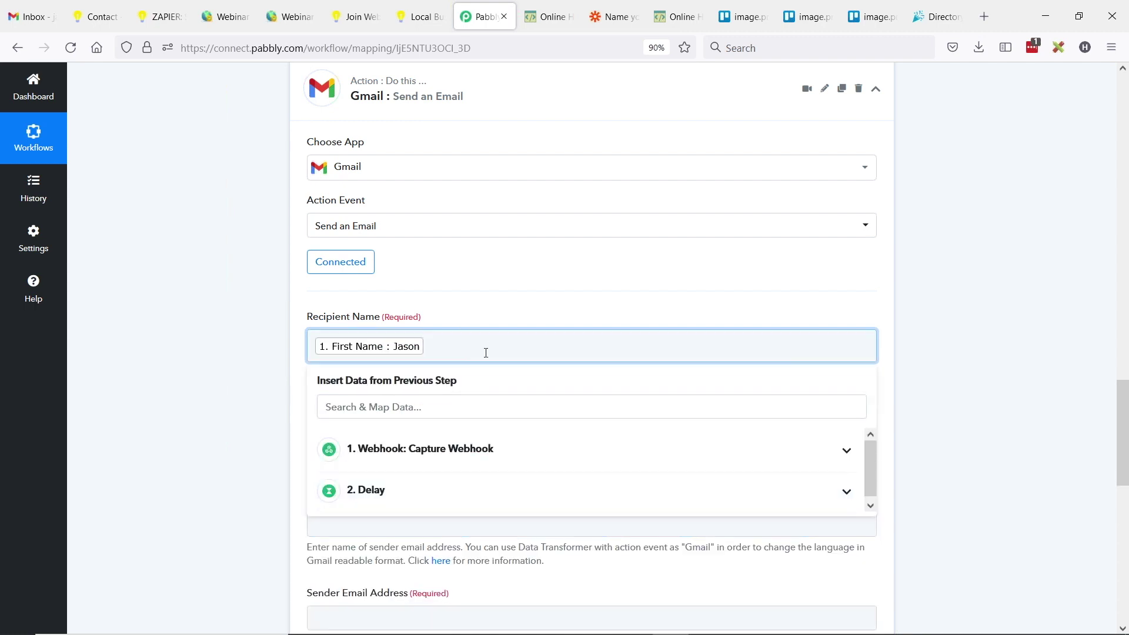
click(385, 459)
scroll(424, 541, down, 2)
scroll(467, 511, down, 2)
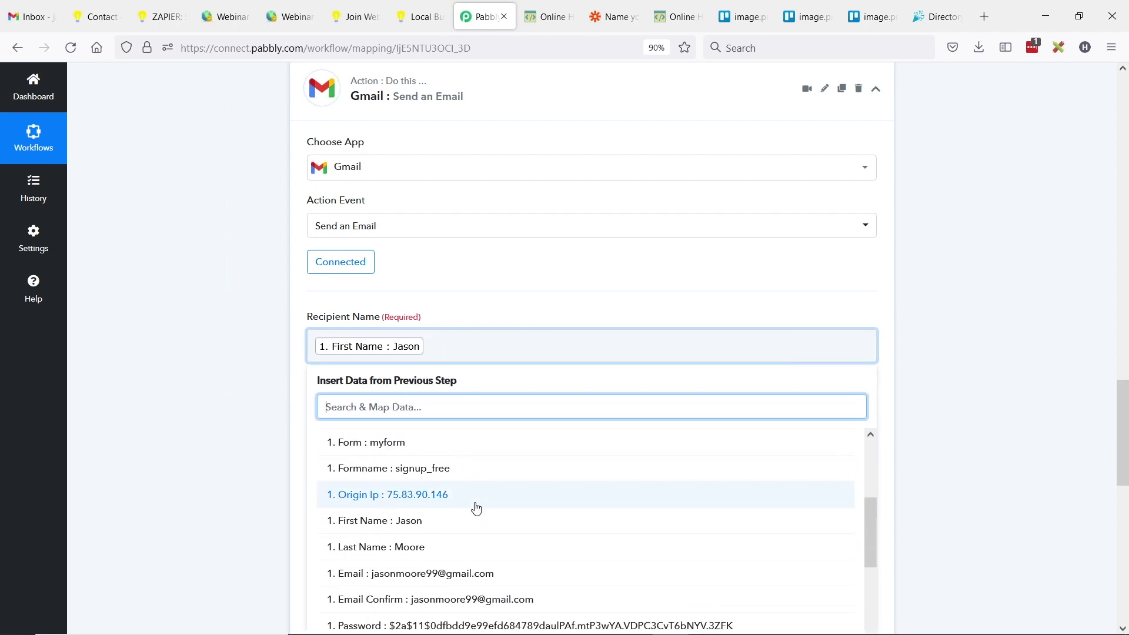
click(383, 541)
scroll(222, 409, down, 1)
- Map the webhook's Email field into Recipient Email Address
click(421, 372)
click(399, 466)
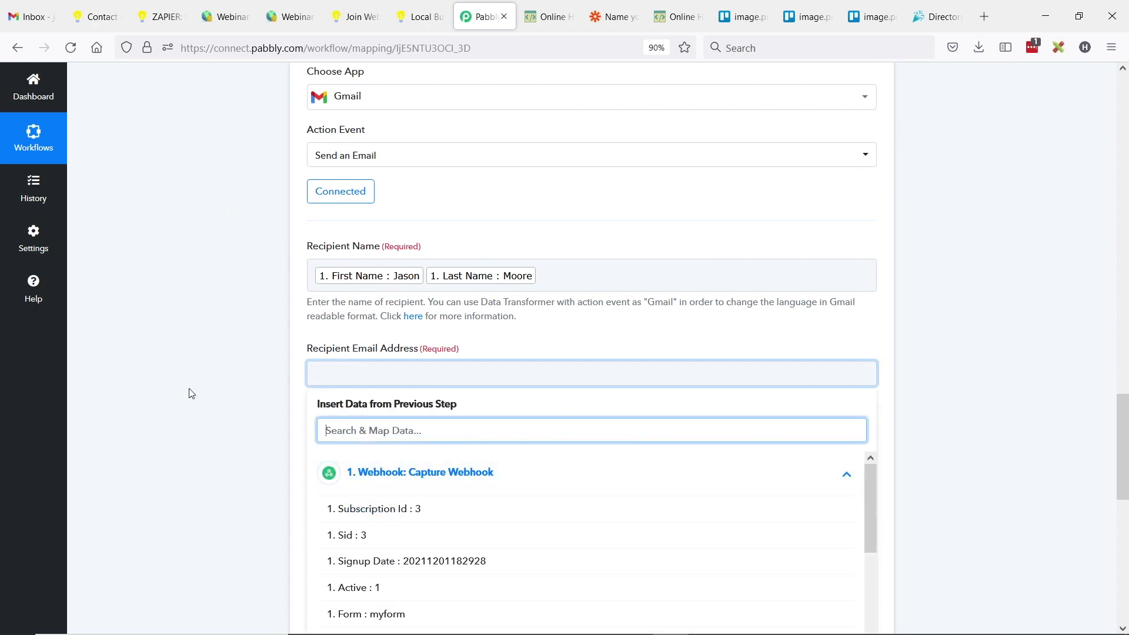
scroll(622, 489, down, 1)
scroll(564, 471, down, 5)
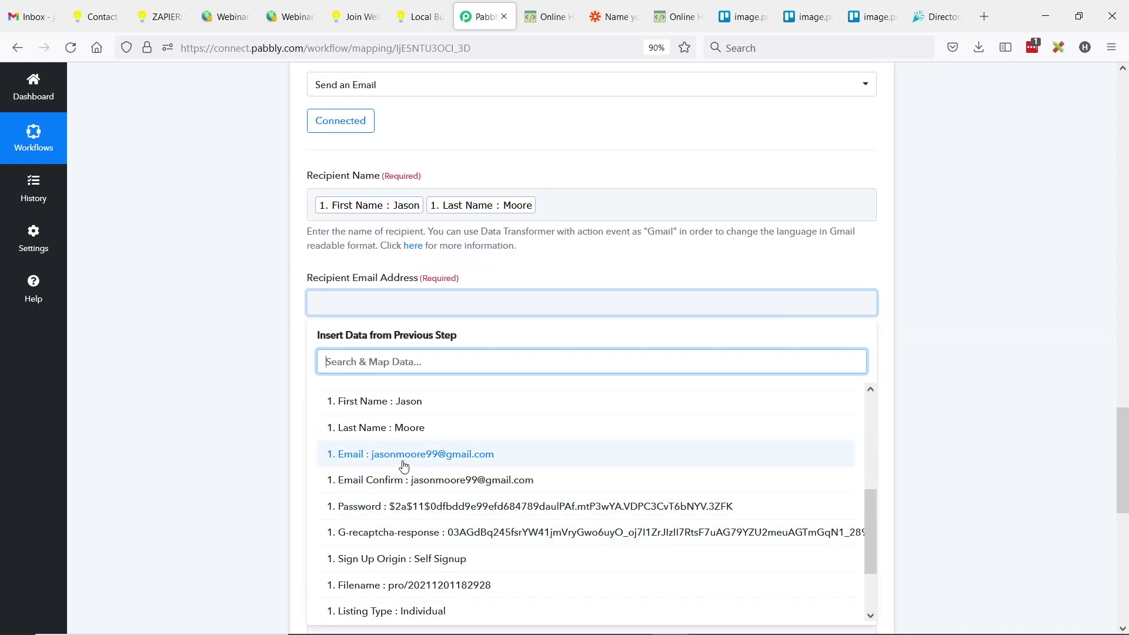
click(454, 464)
click(215, 367)
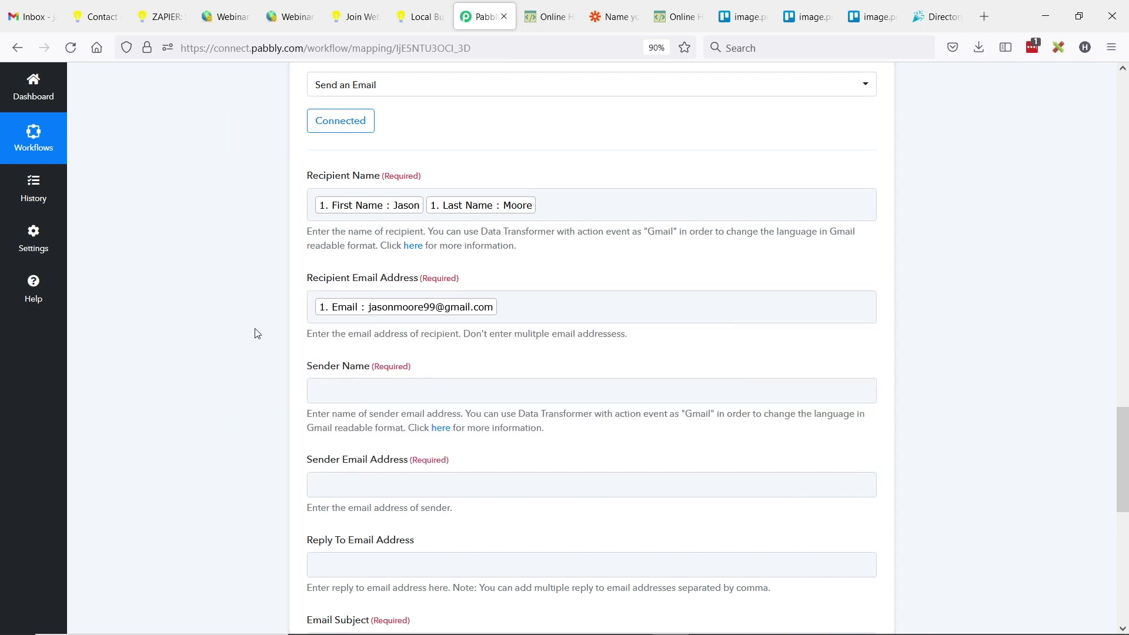
- Set the sender name to 'Brilliant Directories' and replace the sender email address
click(419, 391)
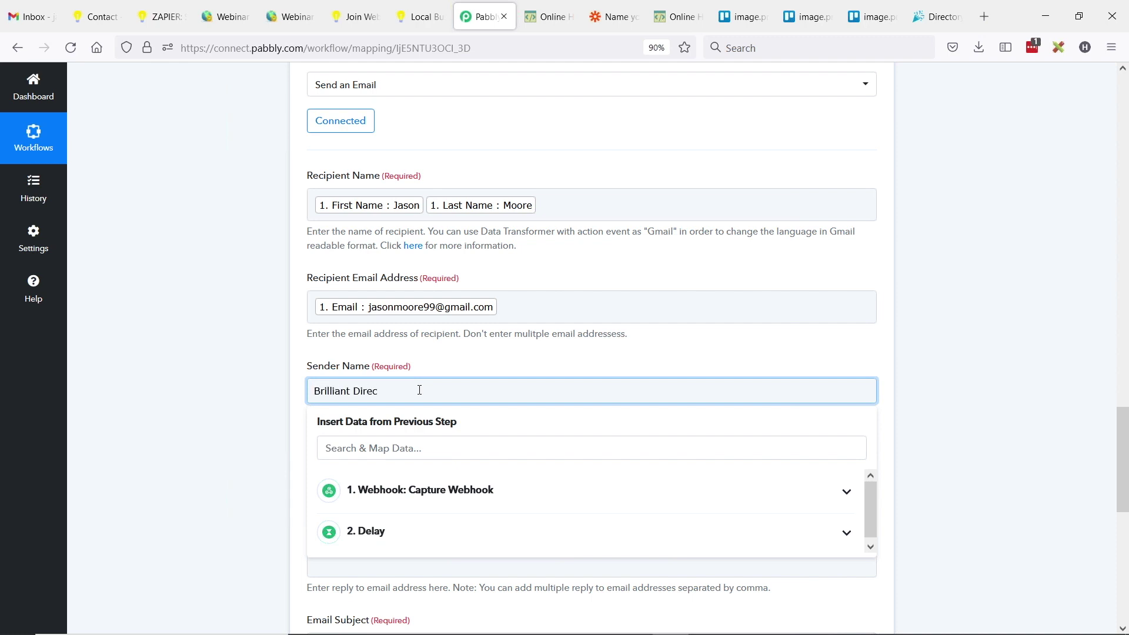
click(212, 353)
scroll(294, 376, down, 2)
click(364, 410)
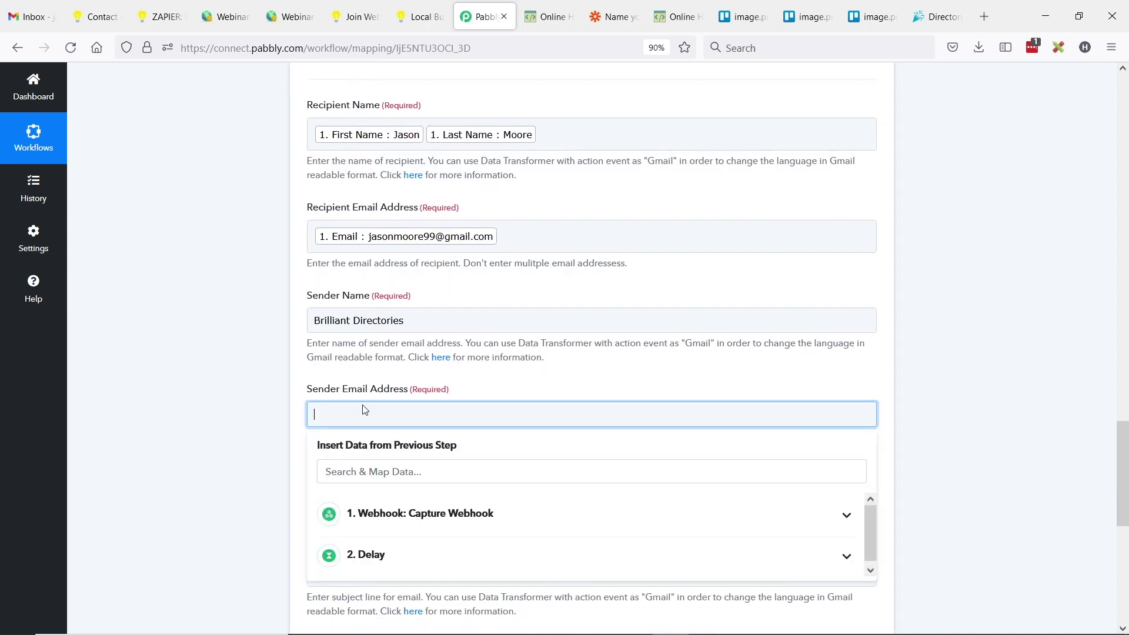
double_click(365, 409)
click(177, 360)
scroll(147, 352, down, 3)
click(378, 271)
key(ctrl+c)
click(229, 327)
click(491, 353)
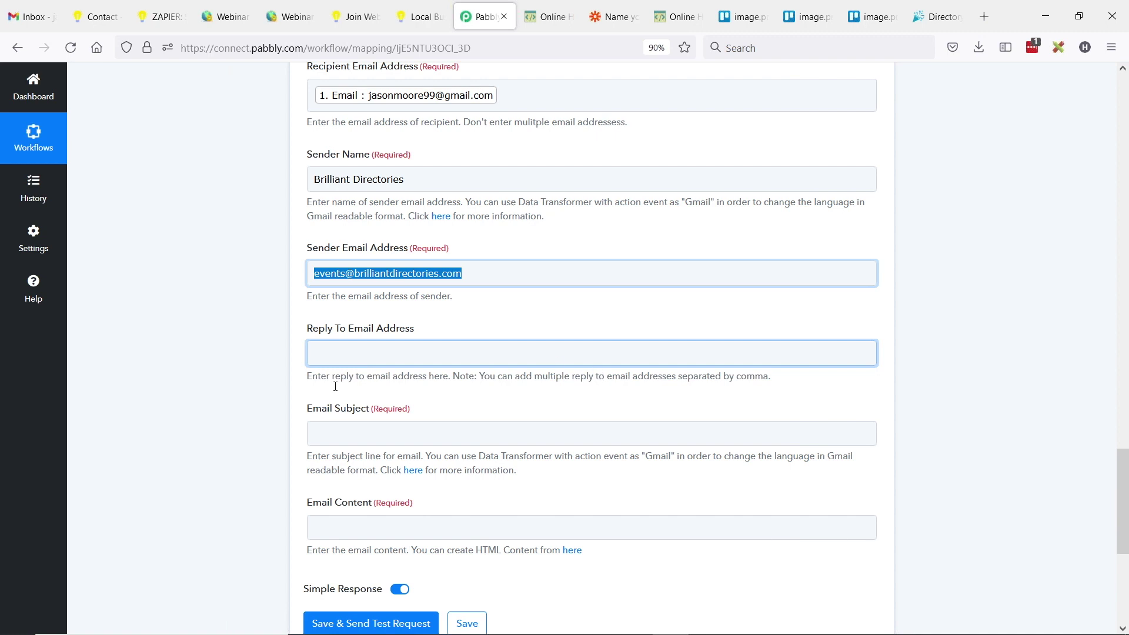
click(351, 350)
key(ctrl+v)
click(221, 357)
click(366, 437)
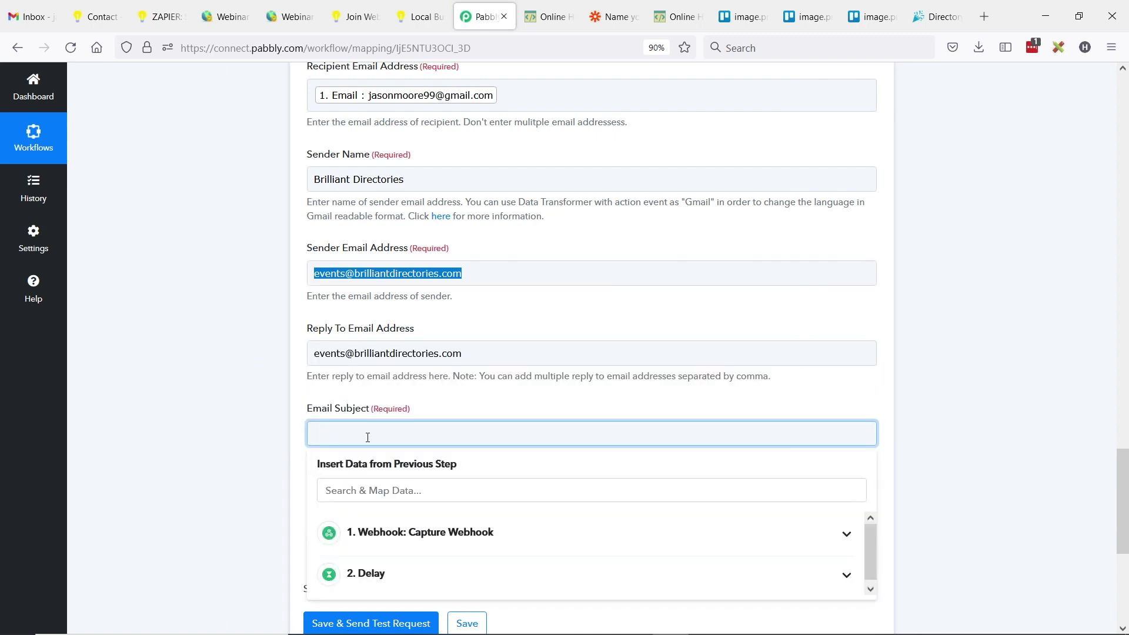
text(Hi)
click(458, 532)
scroll(456, 532, down, 2)
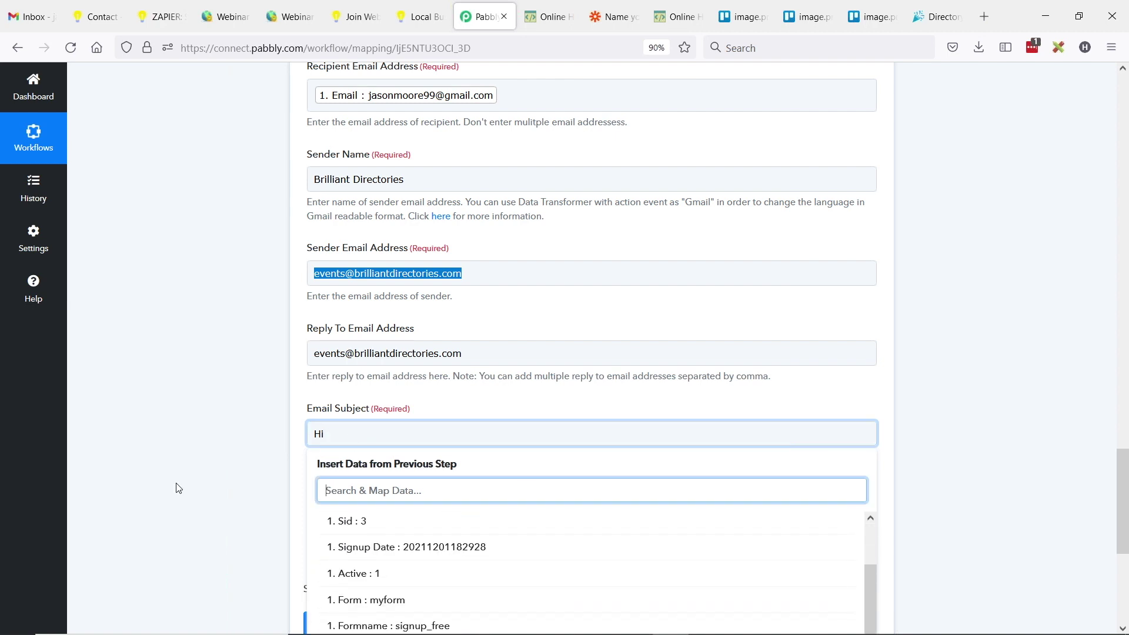
scroll(461, 552, up, 3)
click(459, 536)
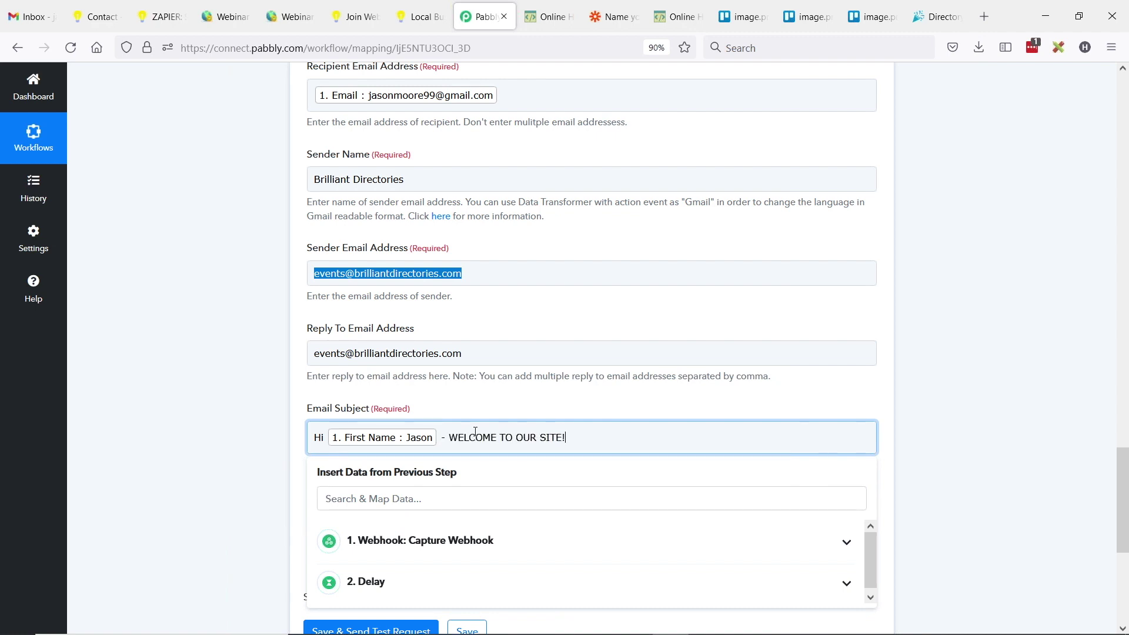
click(242, 379)
scroll(350, 388, down, 3)
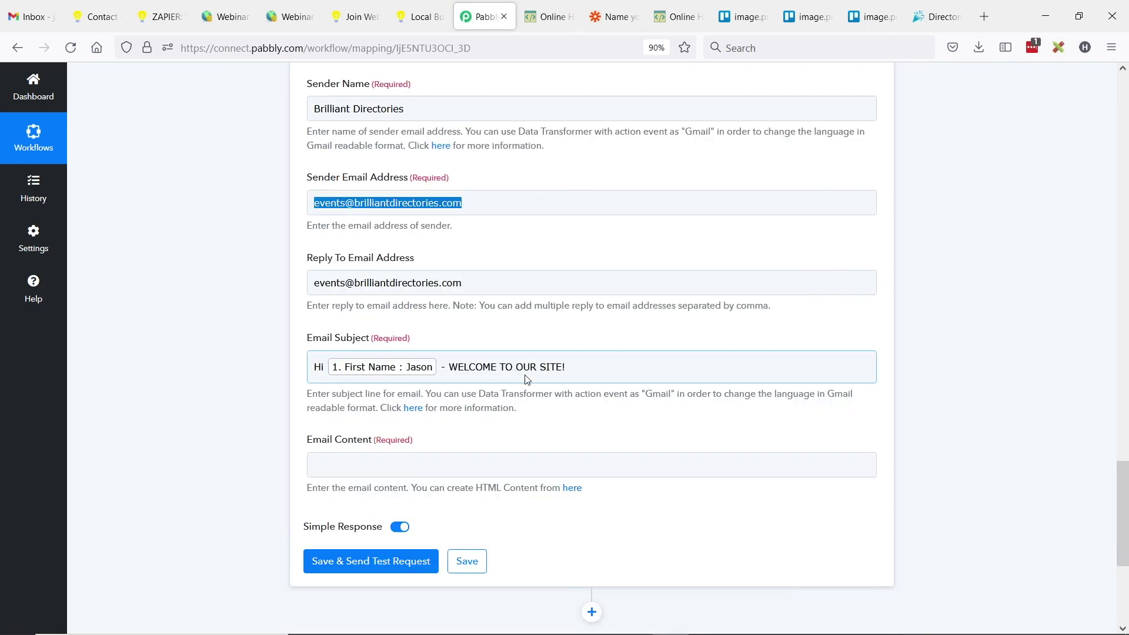
click(340, 394)
click(260, 404)
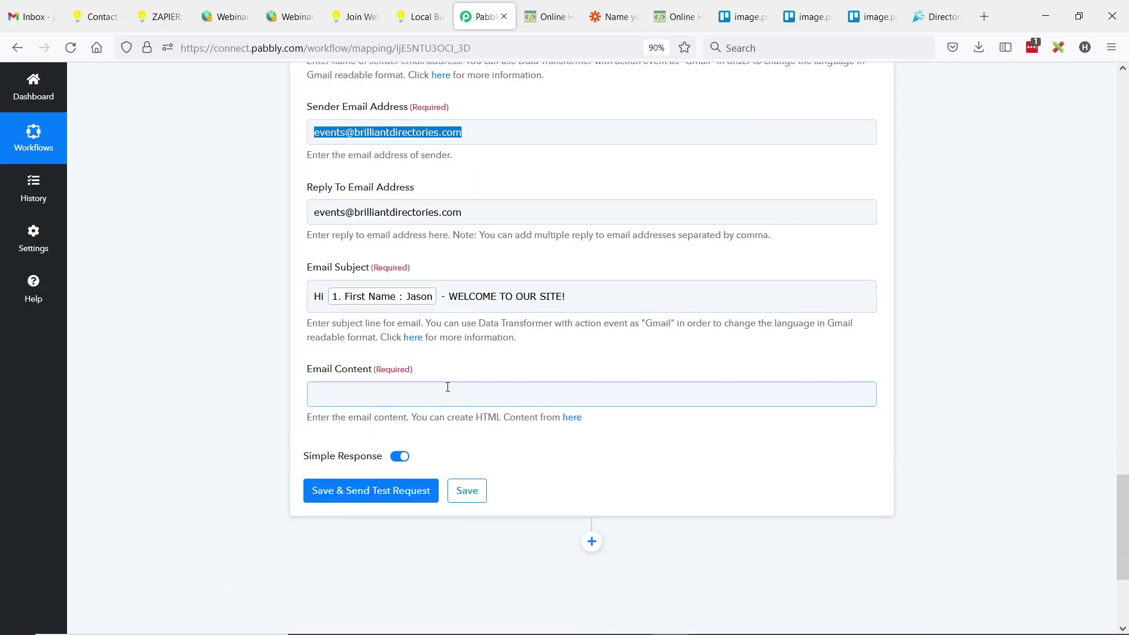
click(357, 405)
click(564, 426)
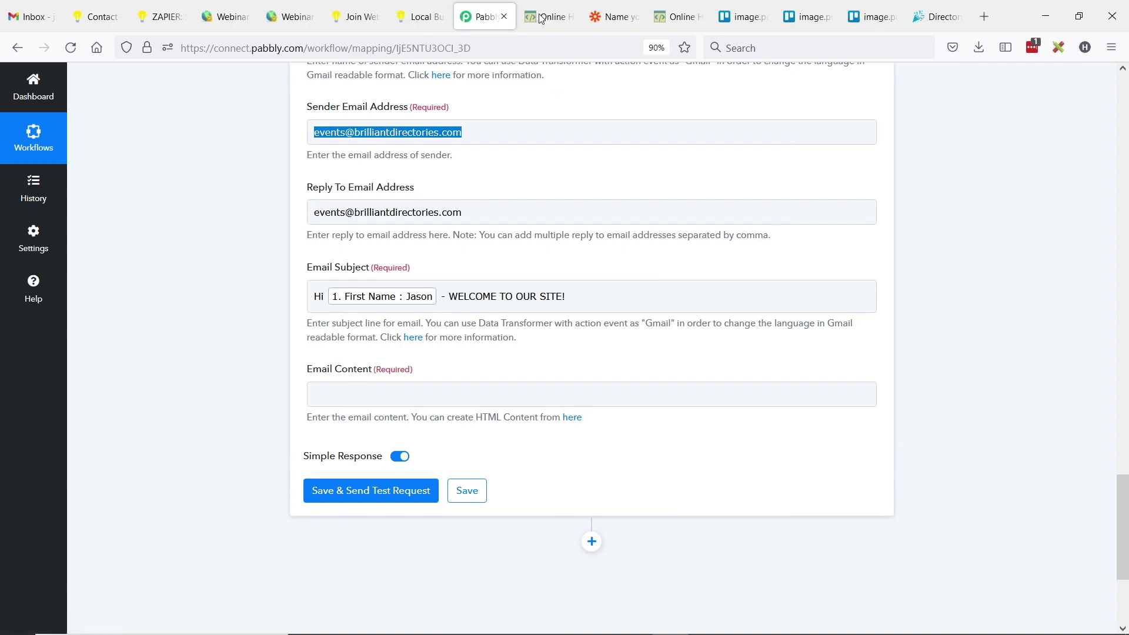
- Copy the 'Become a Premium Member' HTML from HTML-Online Editor into the Gmail step's Email Content
click(567, 12)
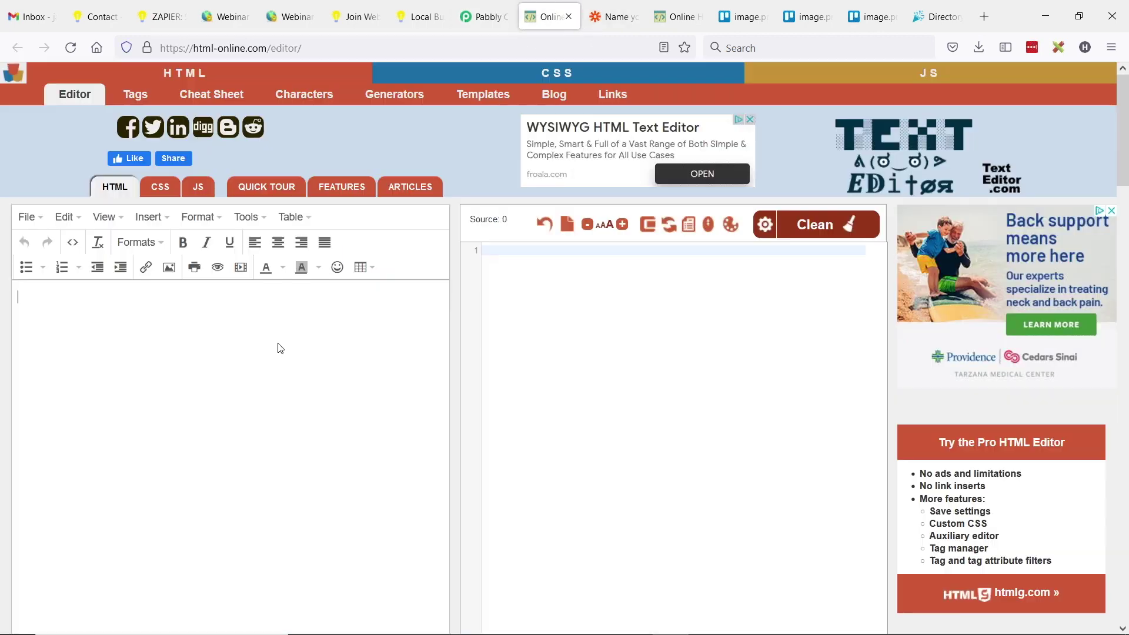
click(675, 16)
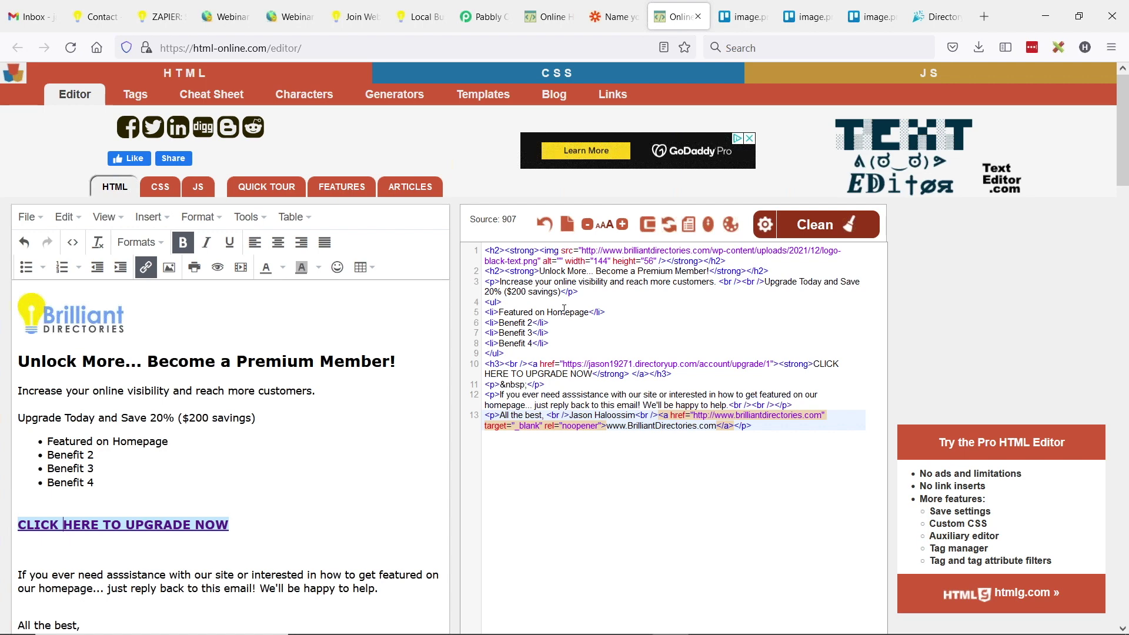
click(564, 308)
key(ctrl+a)
key(ctrl+c)
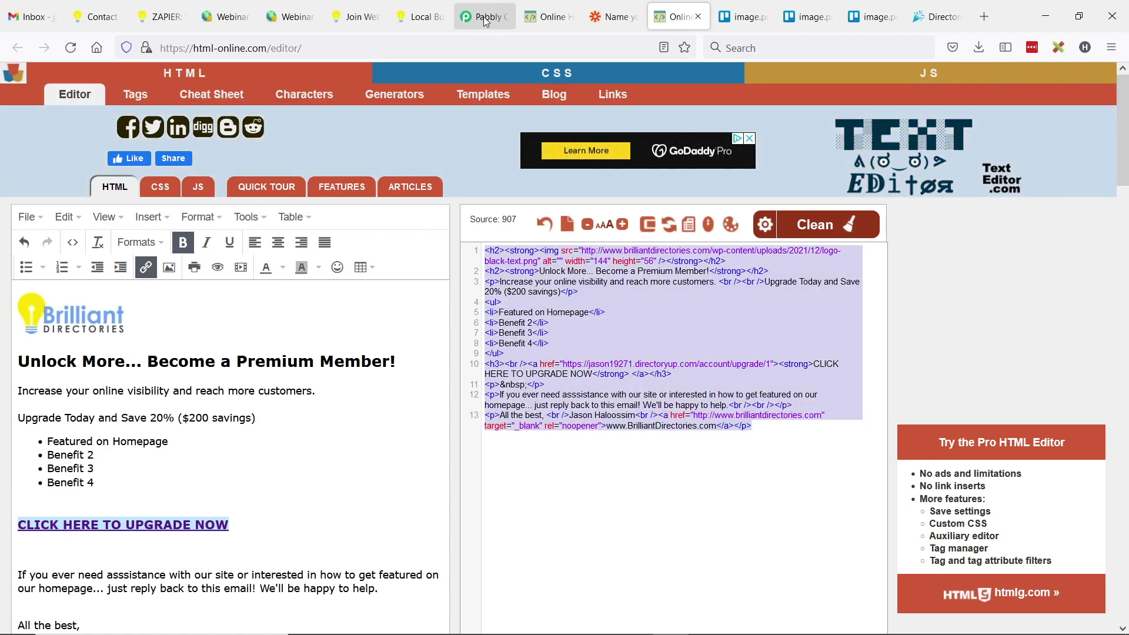
click(485, 18)
click(406, 393)
key(ctrl+v)
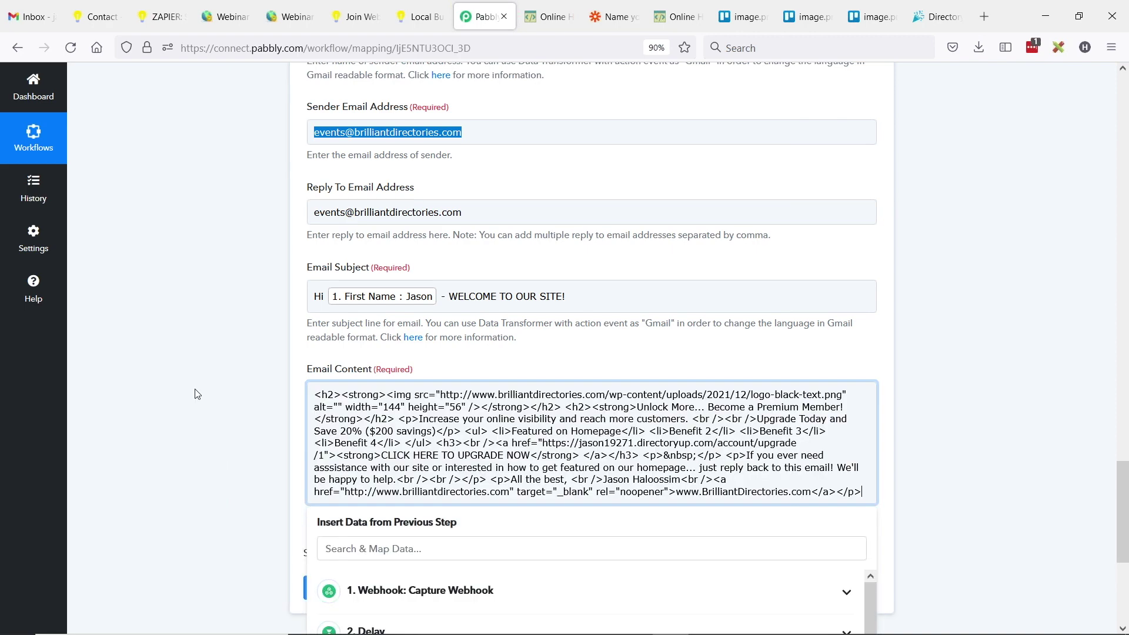
click(197, 394)
- Save the Gmail step and send a test, getting a SENT and INBOX response, then go to Gmail
scroll(294, 411, down, 3)
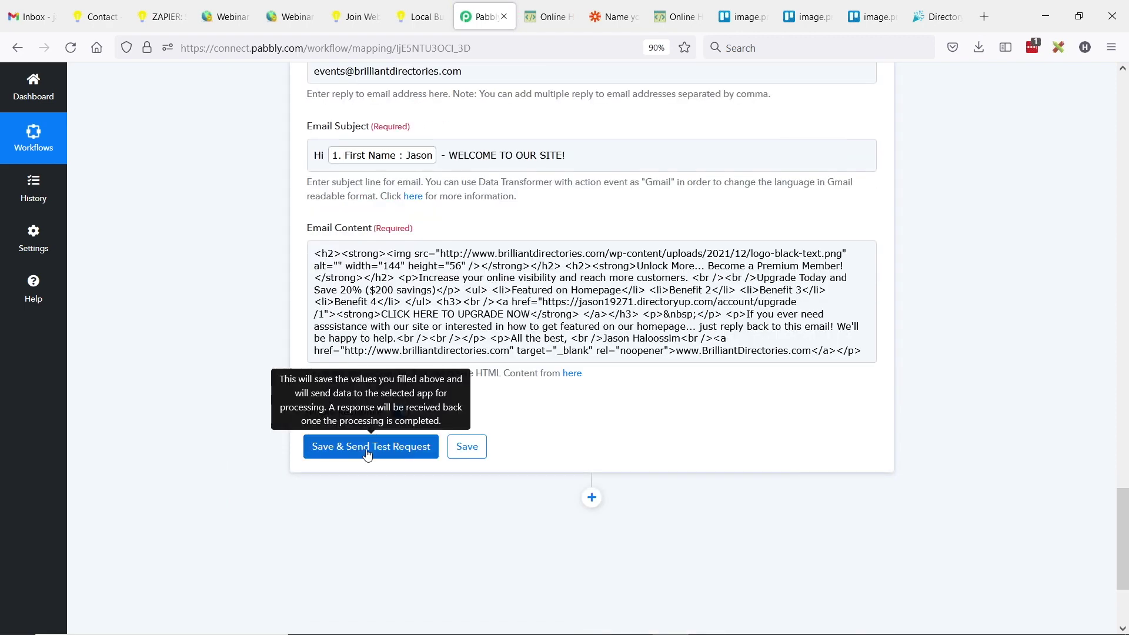
click(368, 447)
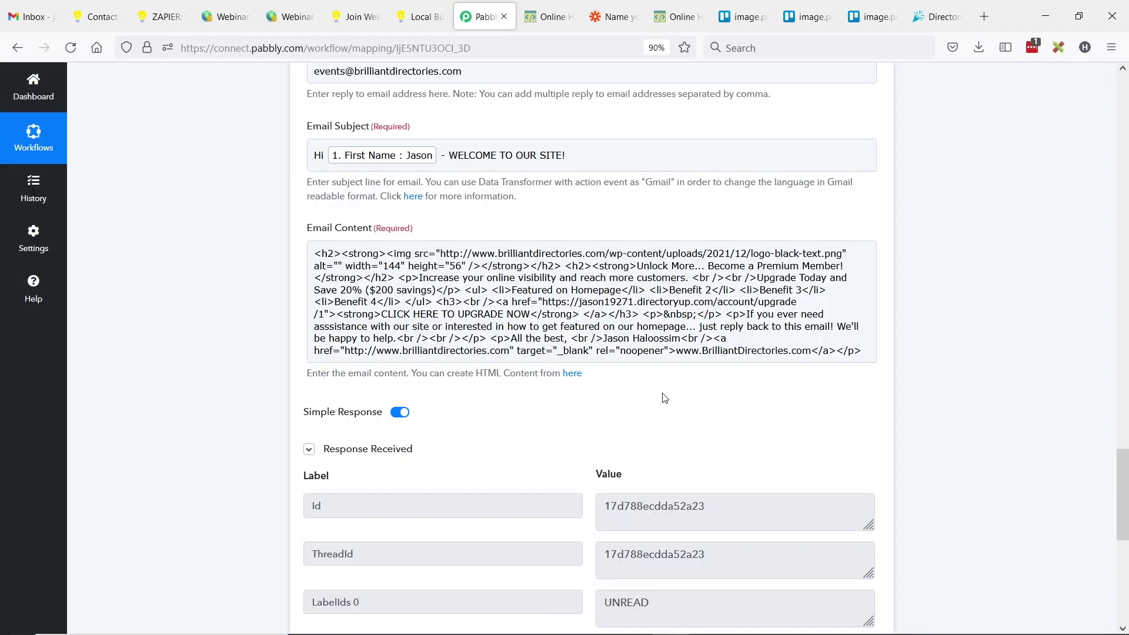
click(579, 263)
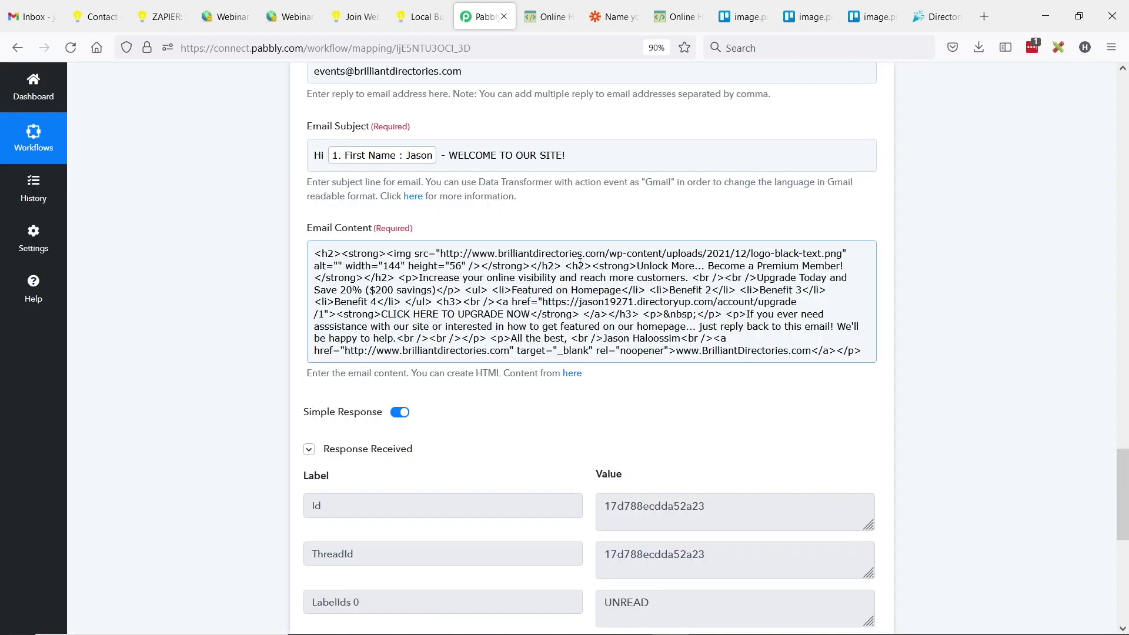
scroll(580, 262, down, 5)
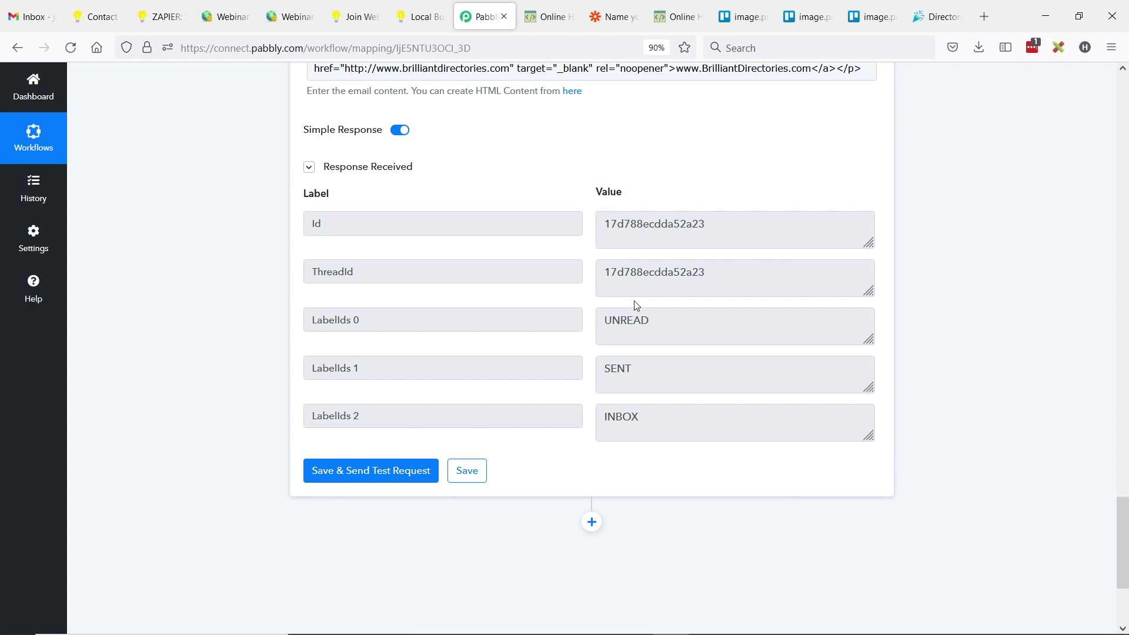
click(29, 16)
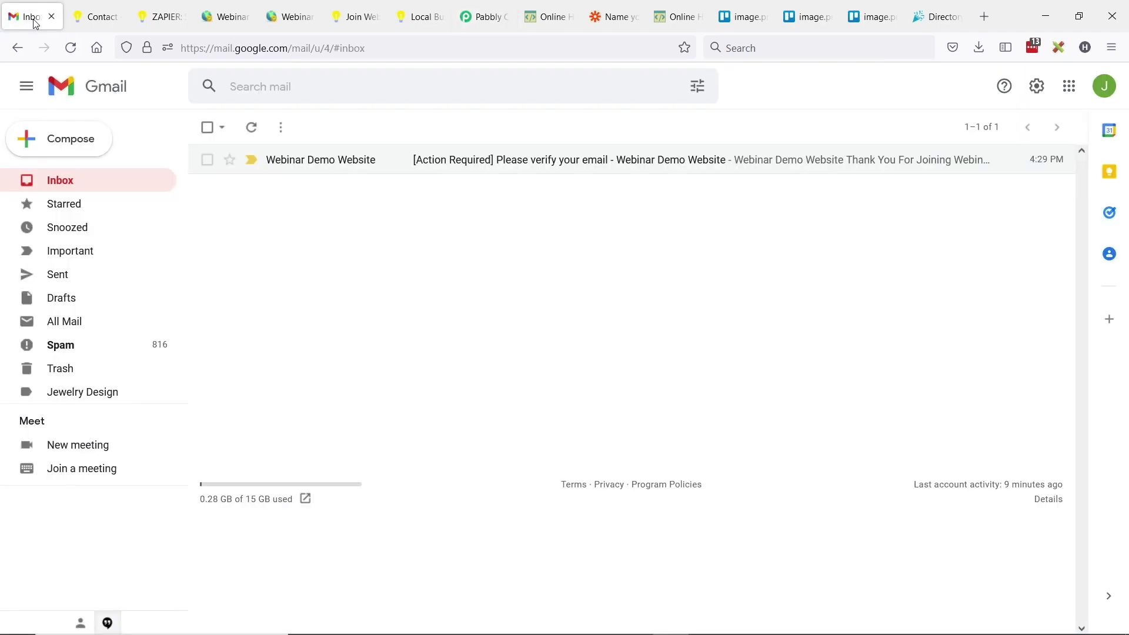
- Refresh Gmail, open the new 'WELCOME TO OUR SITE!' email and follow its upgrade link
click(69, 184)
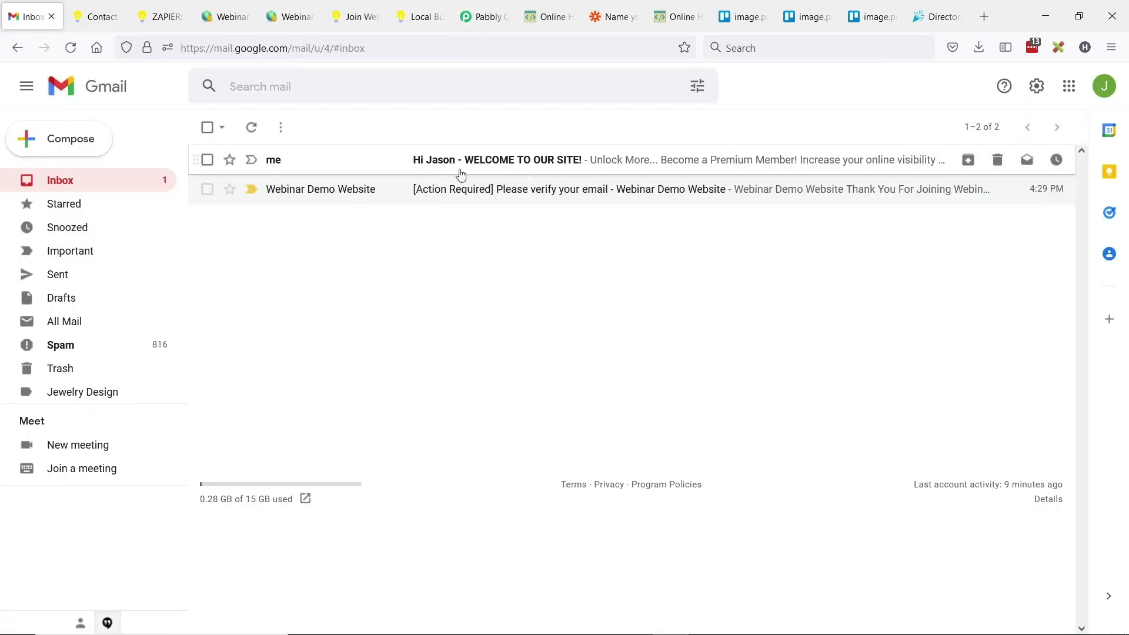
click(490, 162)
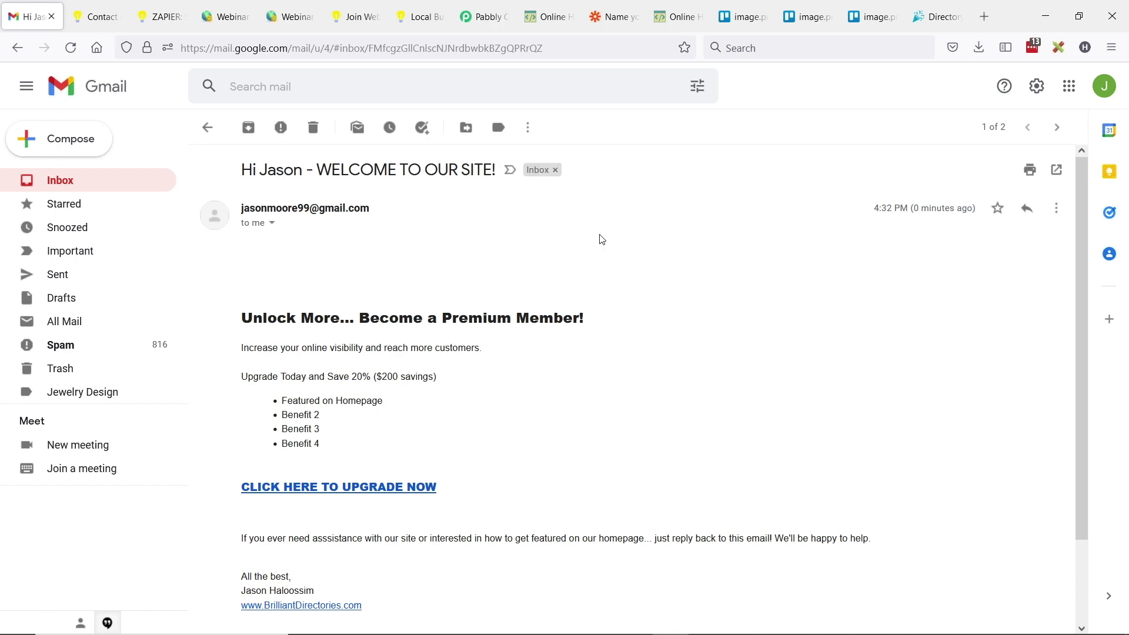
scroll(301, 258, down, 2)
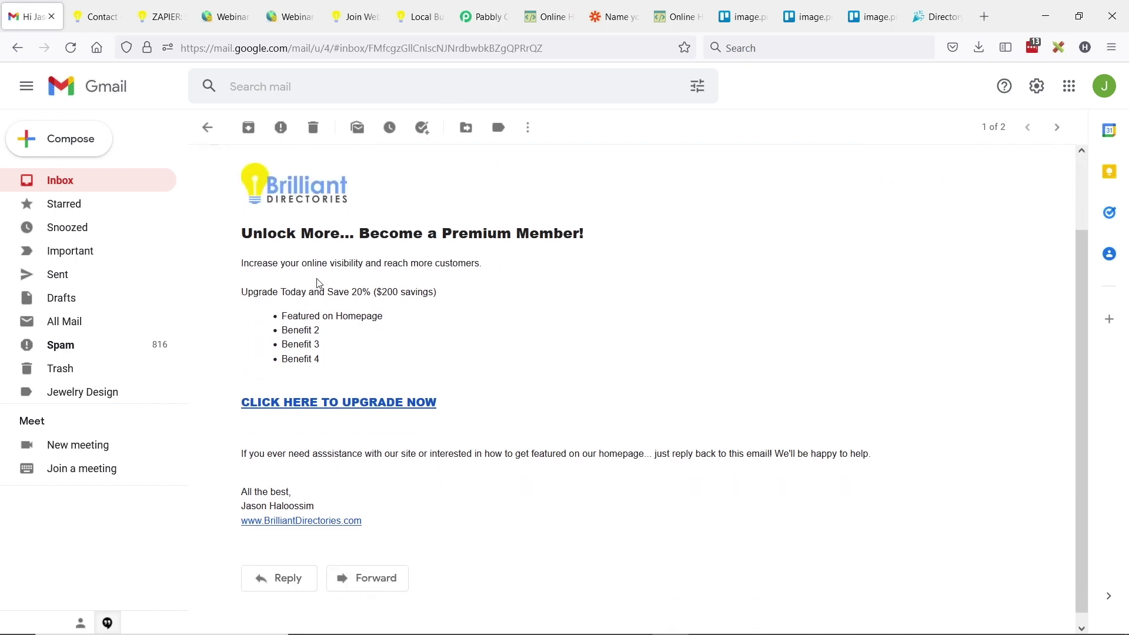
scroll(317, 283, up, 2)
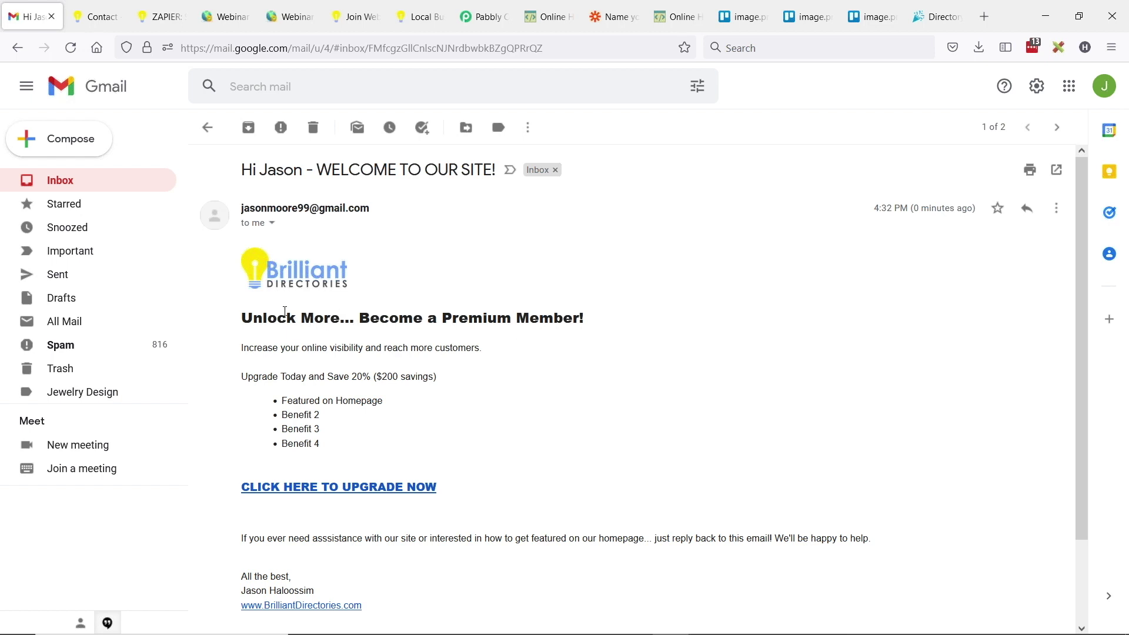
scroll(382, 461, down, 2)
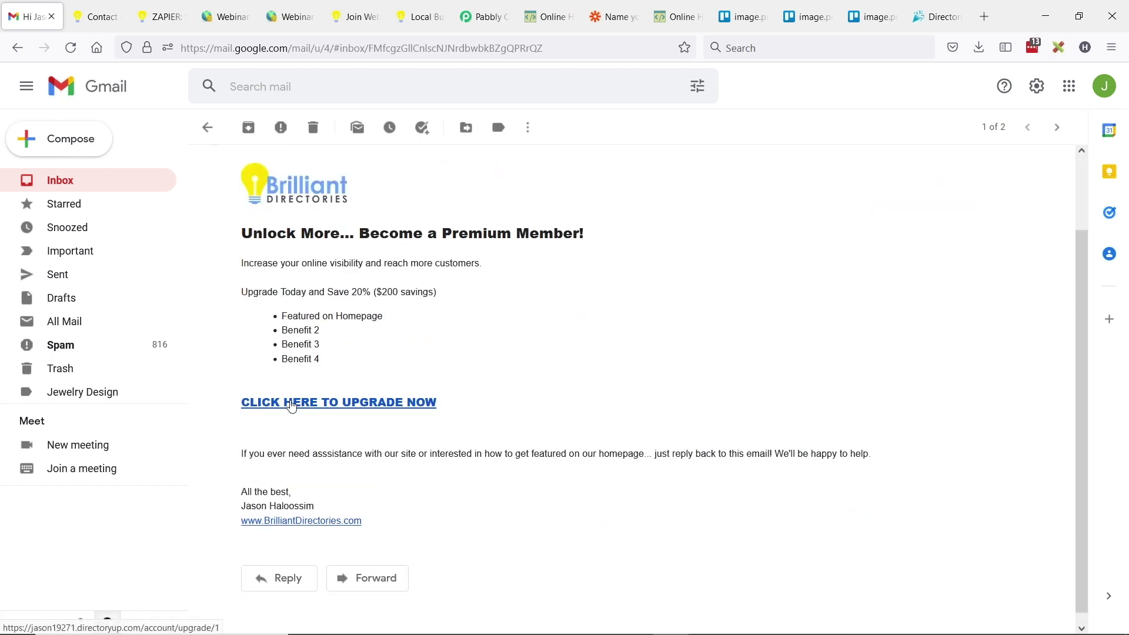
click(293, 404)
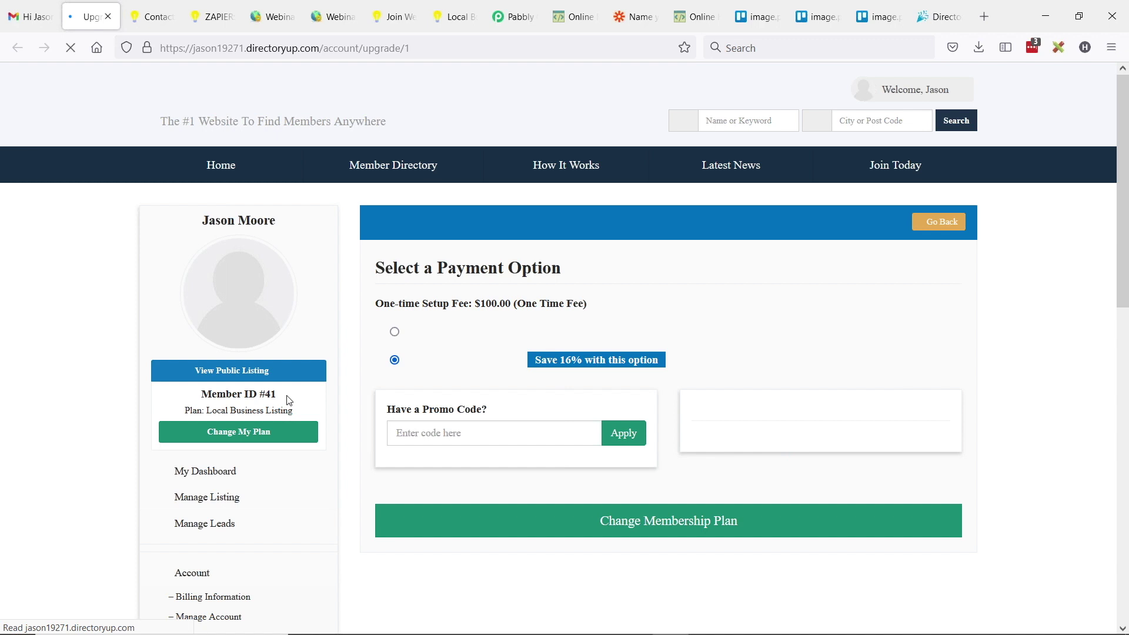
- Verify the upgrade link leads to the Membership Plan 1 upgrade page and inspect its URL
drag(197, 222, 272, 222)
drag(480, 223, 582, 227)
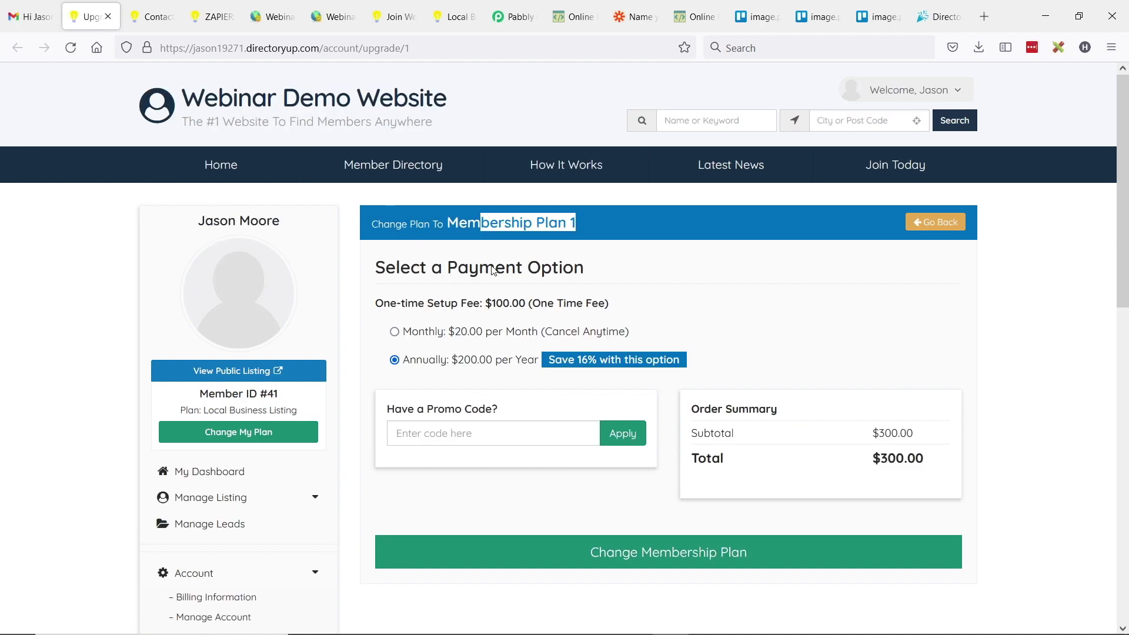
click(449, 304)
click(315, 47)
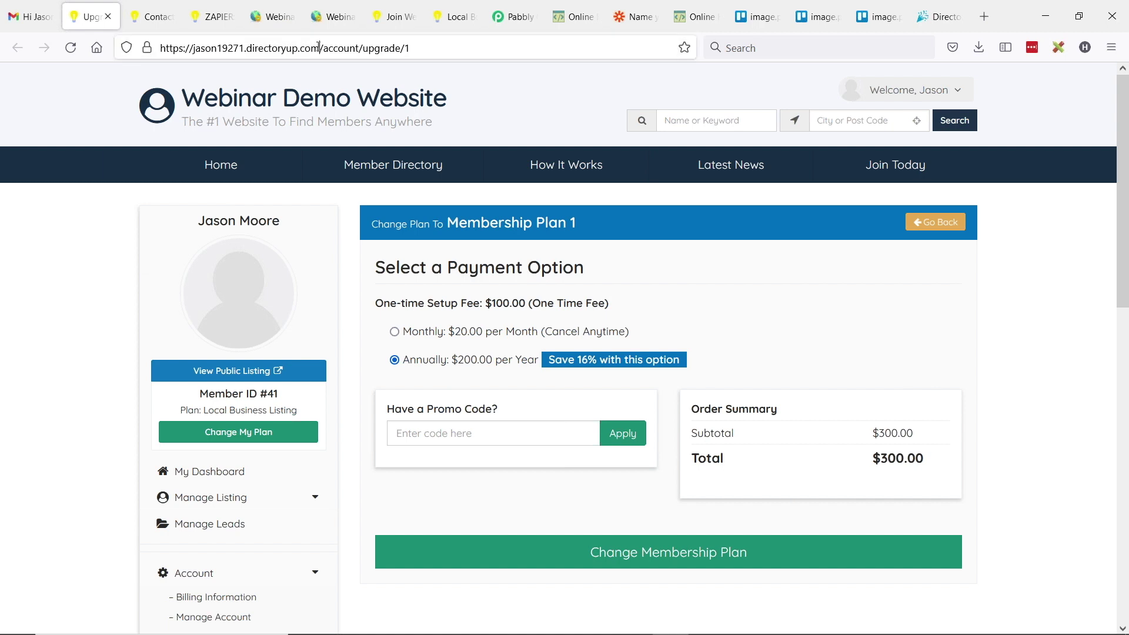
click(244, 440)
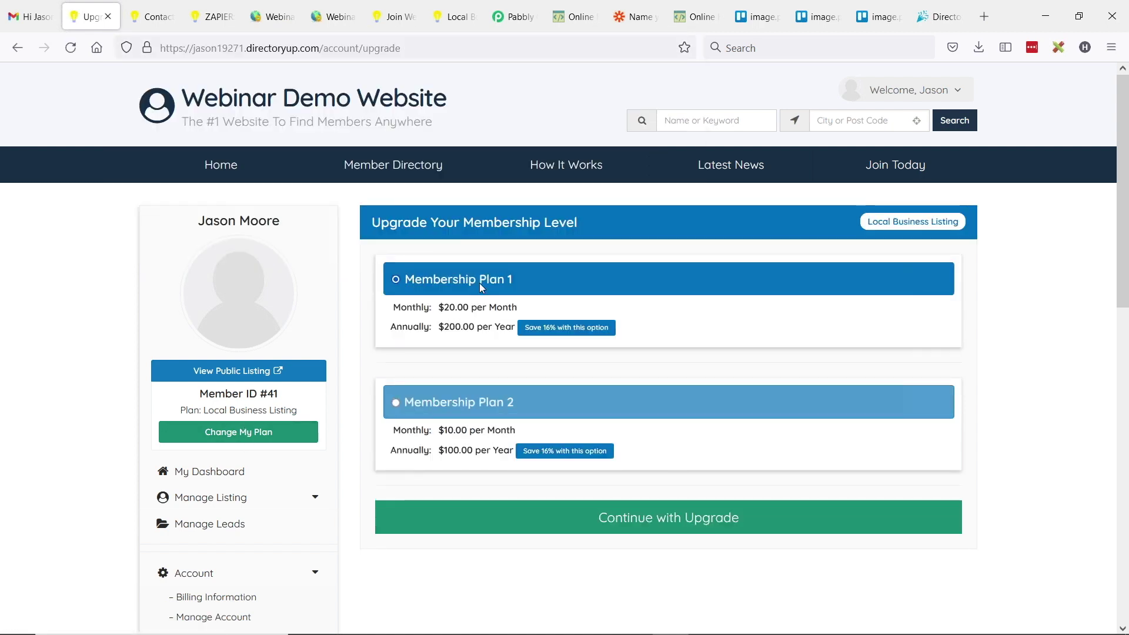
click(651, 526)
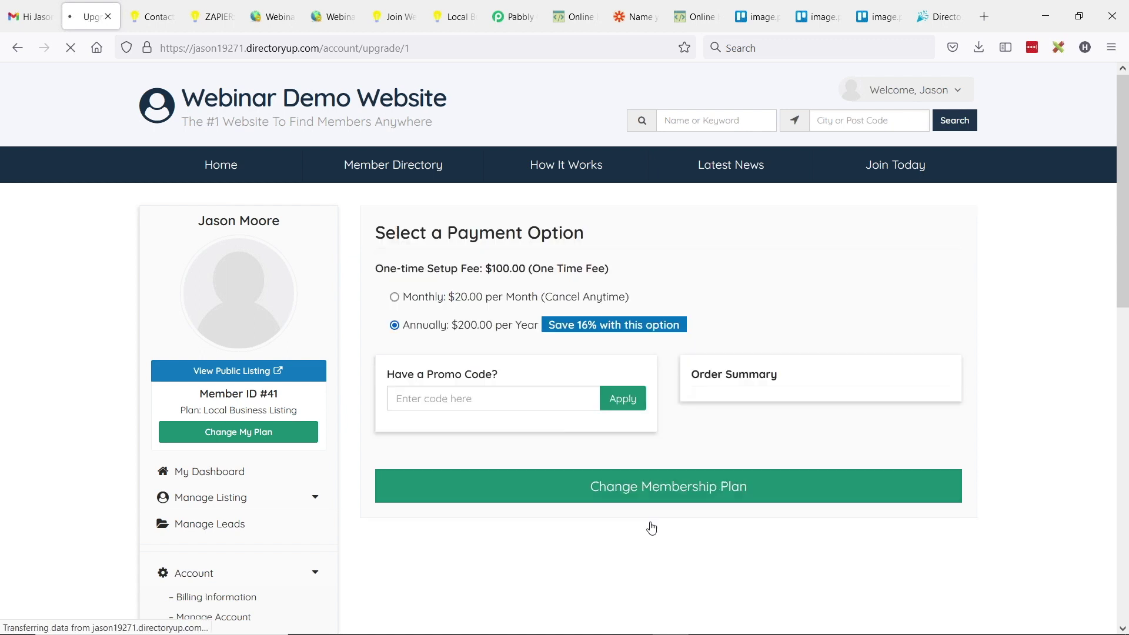
click(411, 47)
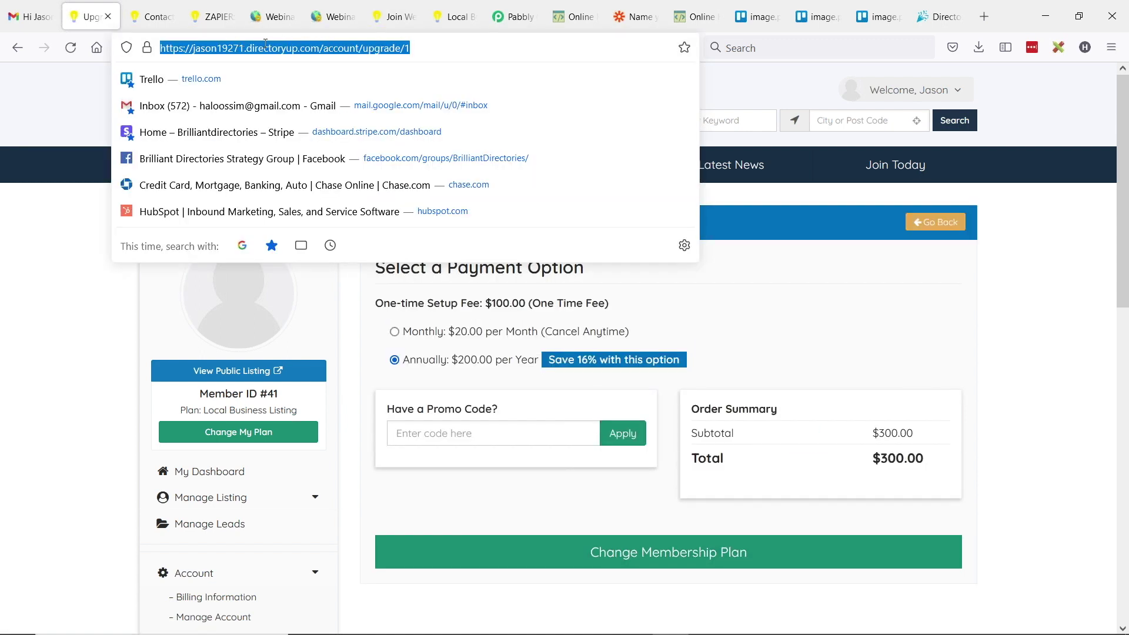
triple_click(223, 48)
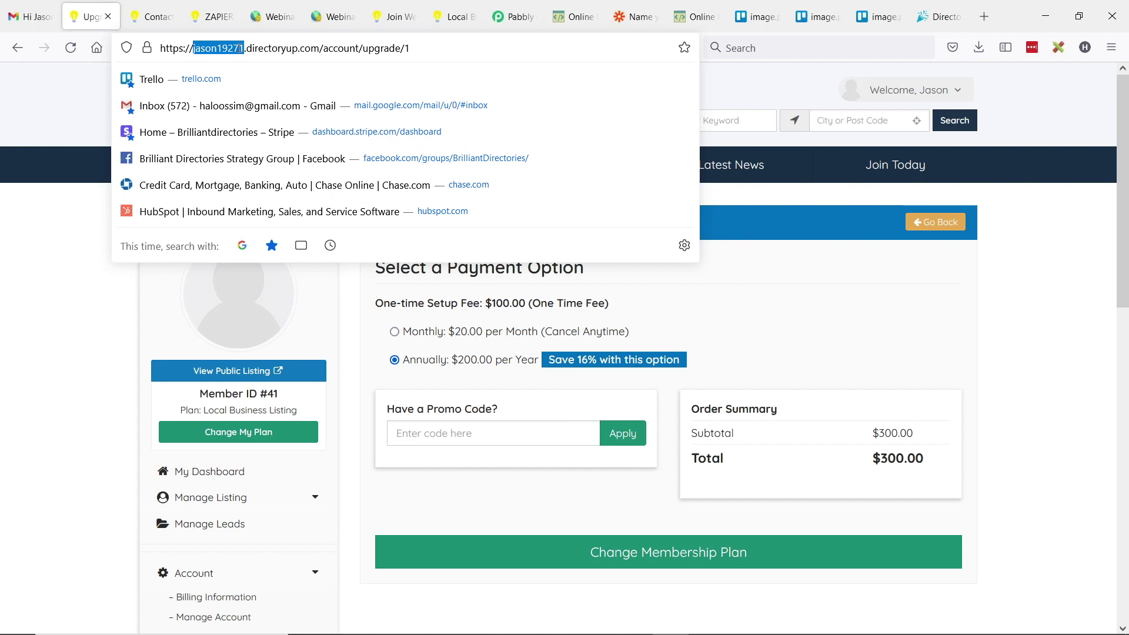
click(50, 390)
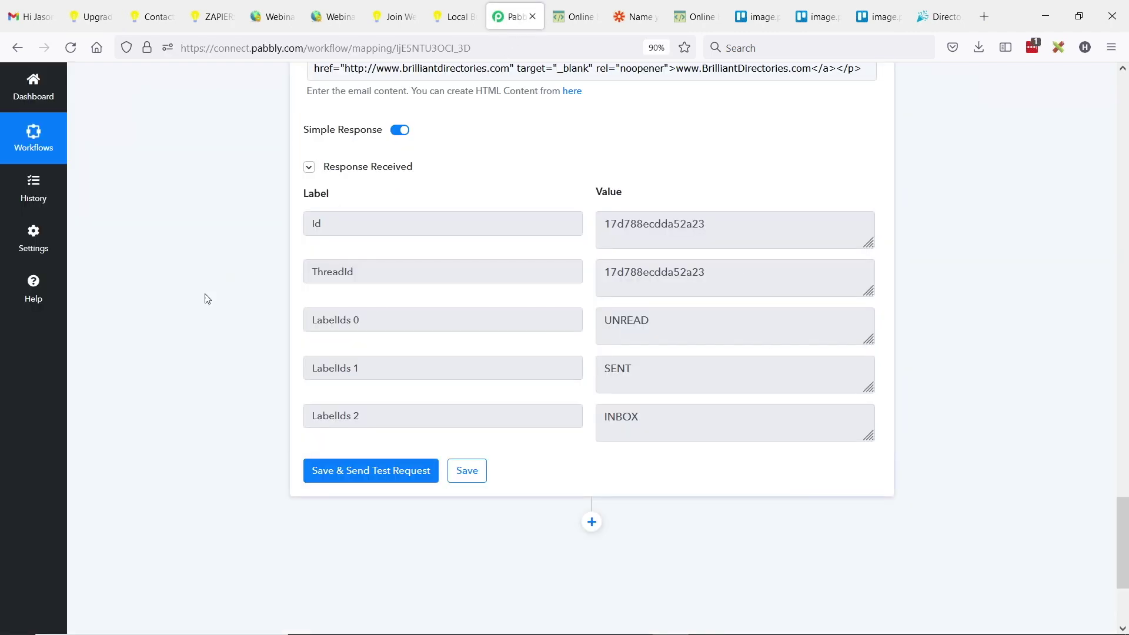
scroll(207, 298, up, 15)
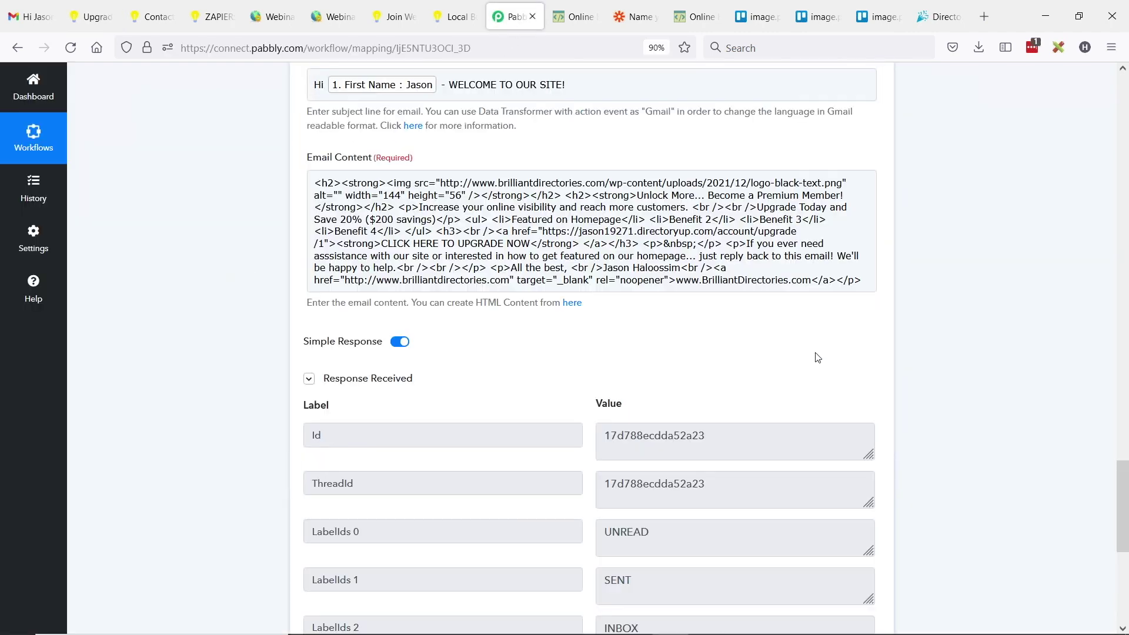
- Clone the Gmail send-email step twice, creating steps 4 and 5
scroll(813, 363, up, 2)
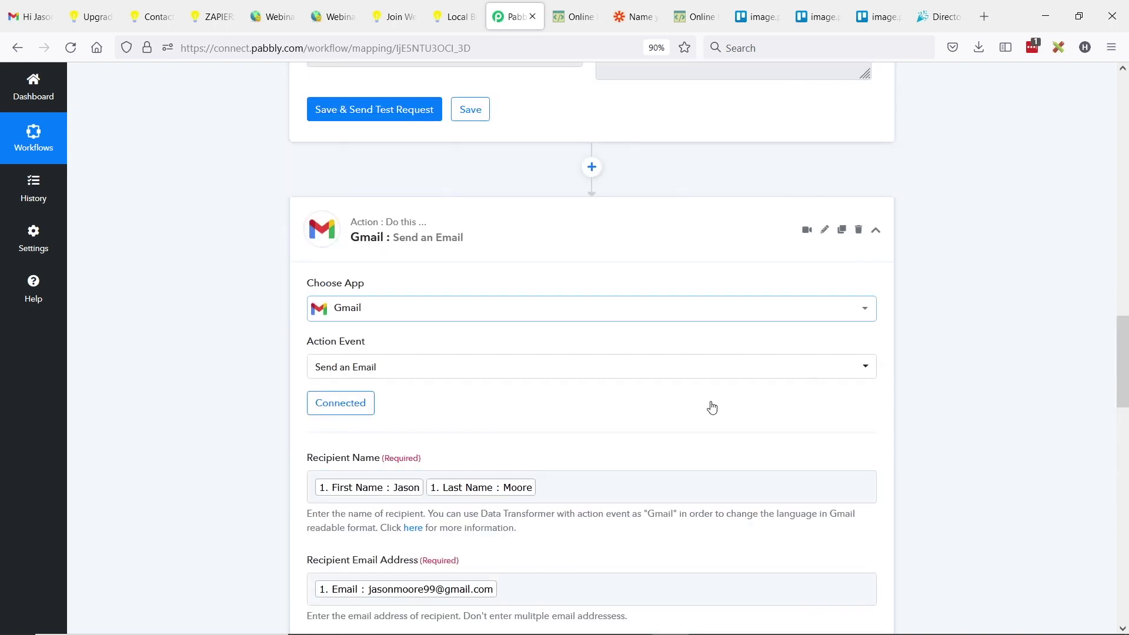
click(876, 231)
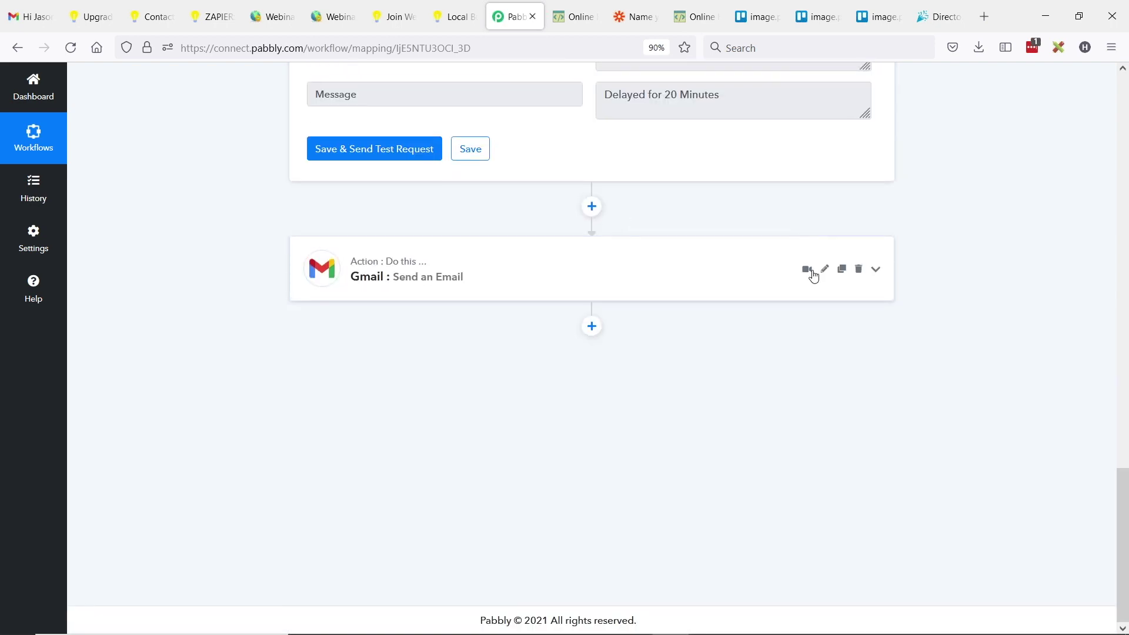
click(843, 270)
click(509, 422)
click(566, 417)
scroll(811, 345, down, 8)
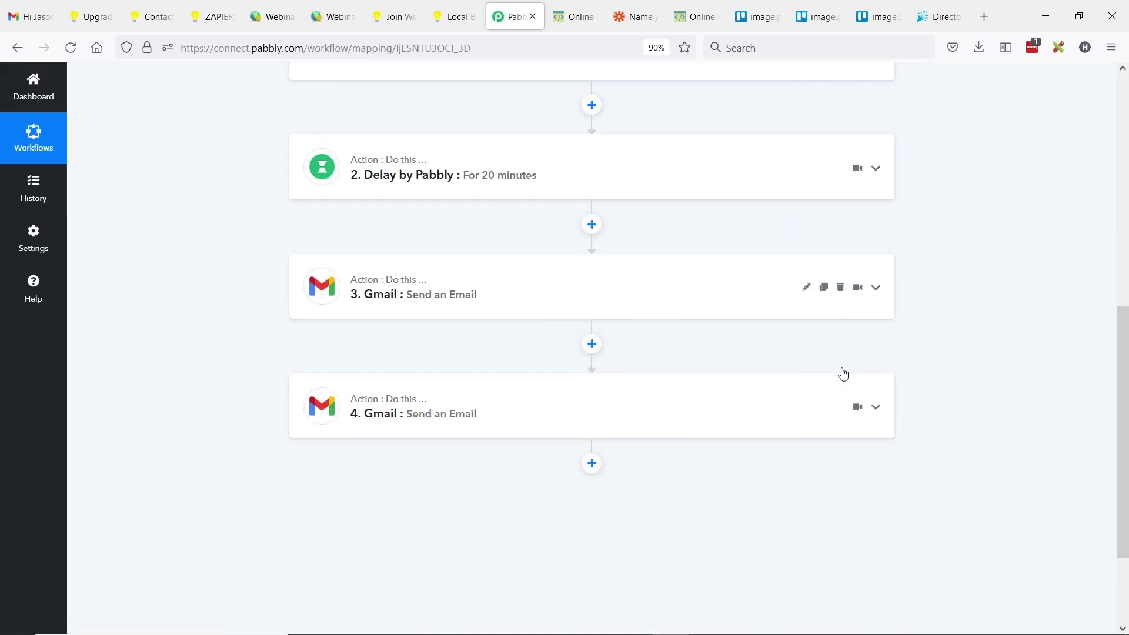
click(823, 287)
click(530, 419)
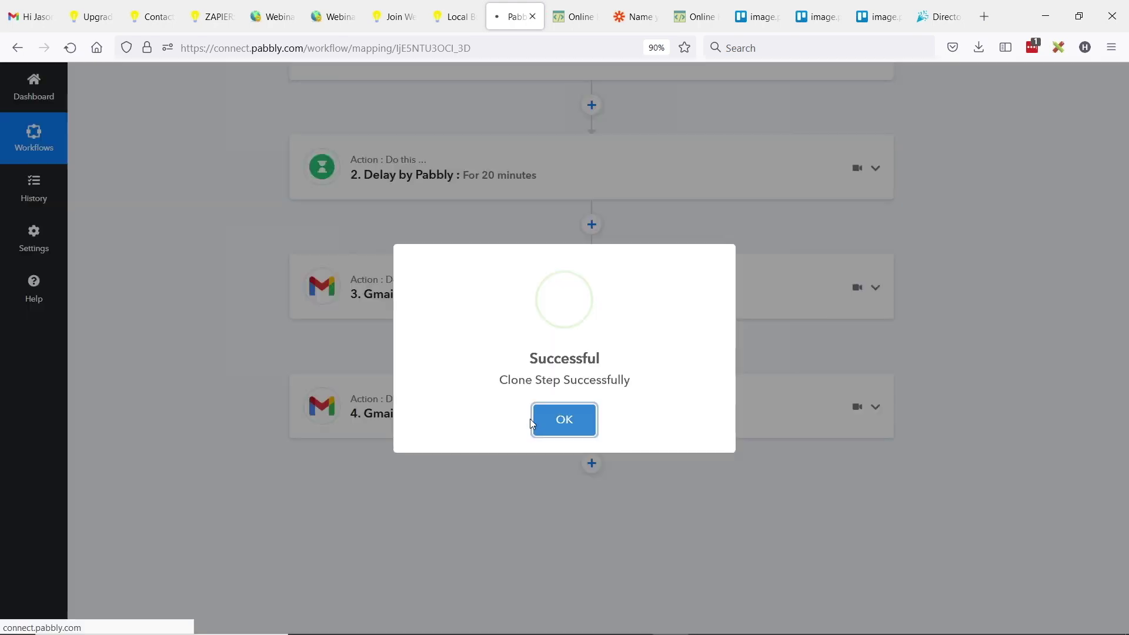
click(566, 418)
scroll(618, 372, down, 9)
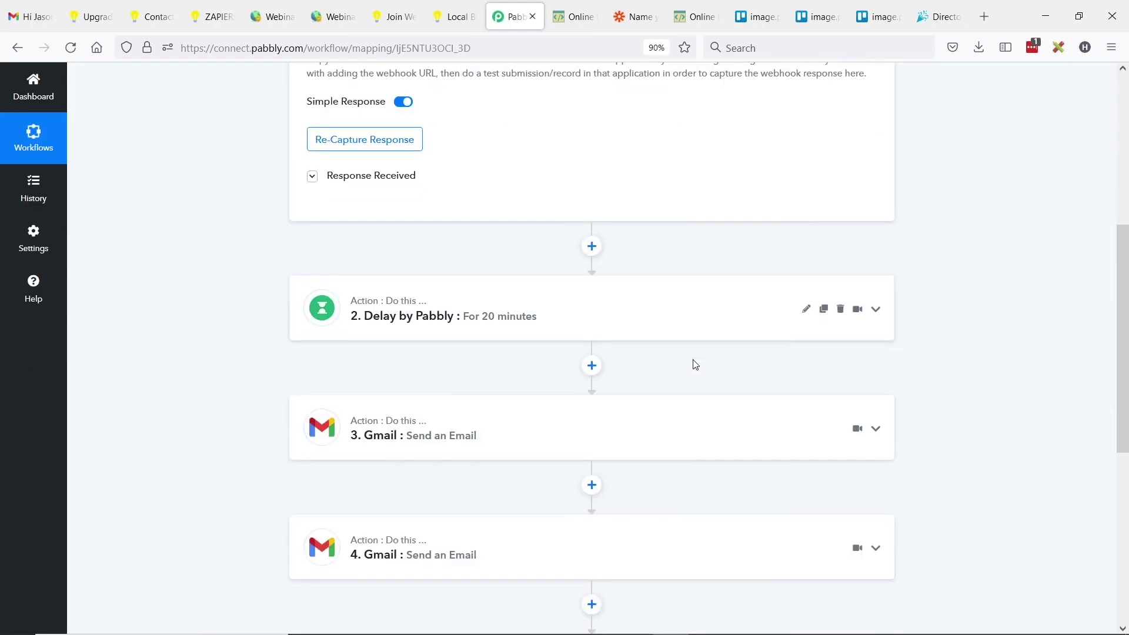
- Rename step 4 to 'Gmail : JOIN FACEBOOK GROUP'
click(806, 336)
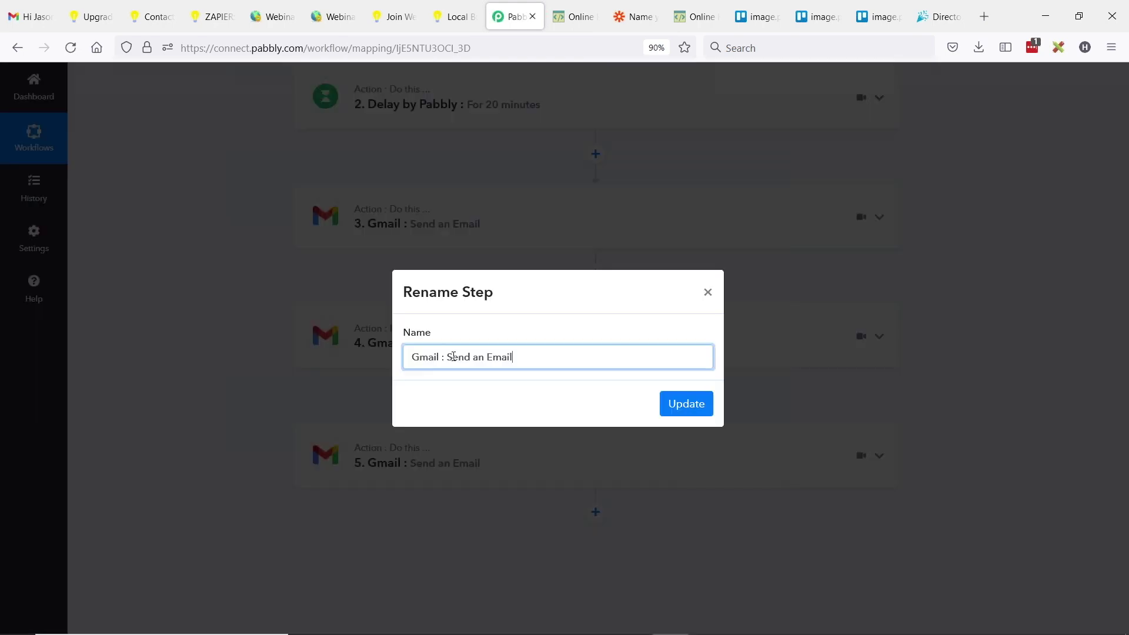
drag(447, 357, 661, 357)
text(JOIN FACEBOOK GROUP)
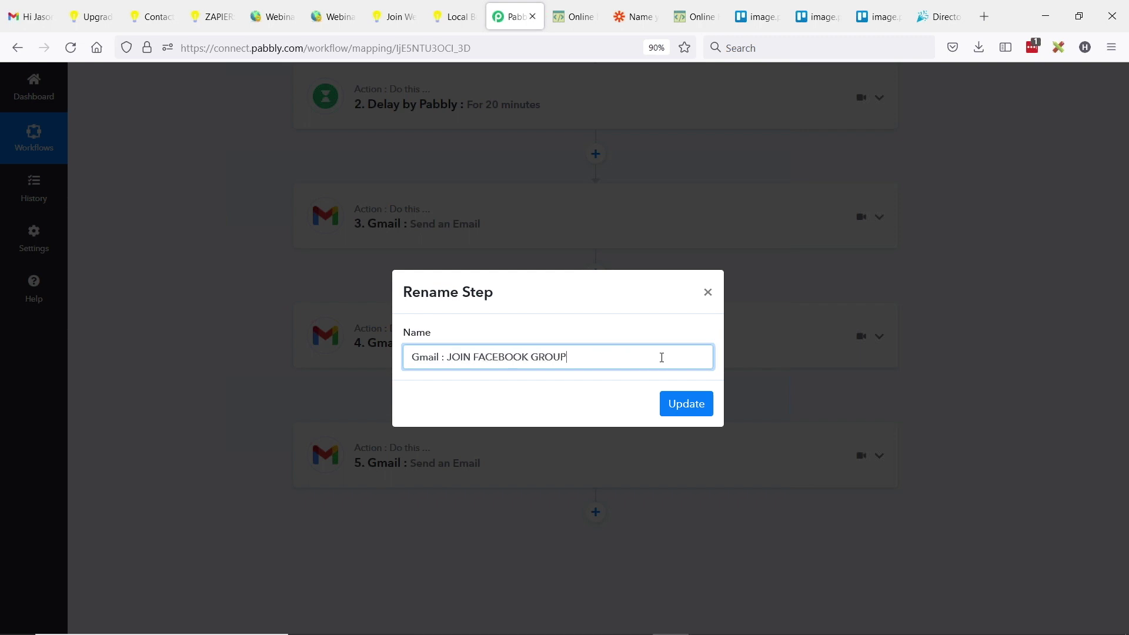
click(688, 411)
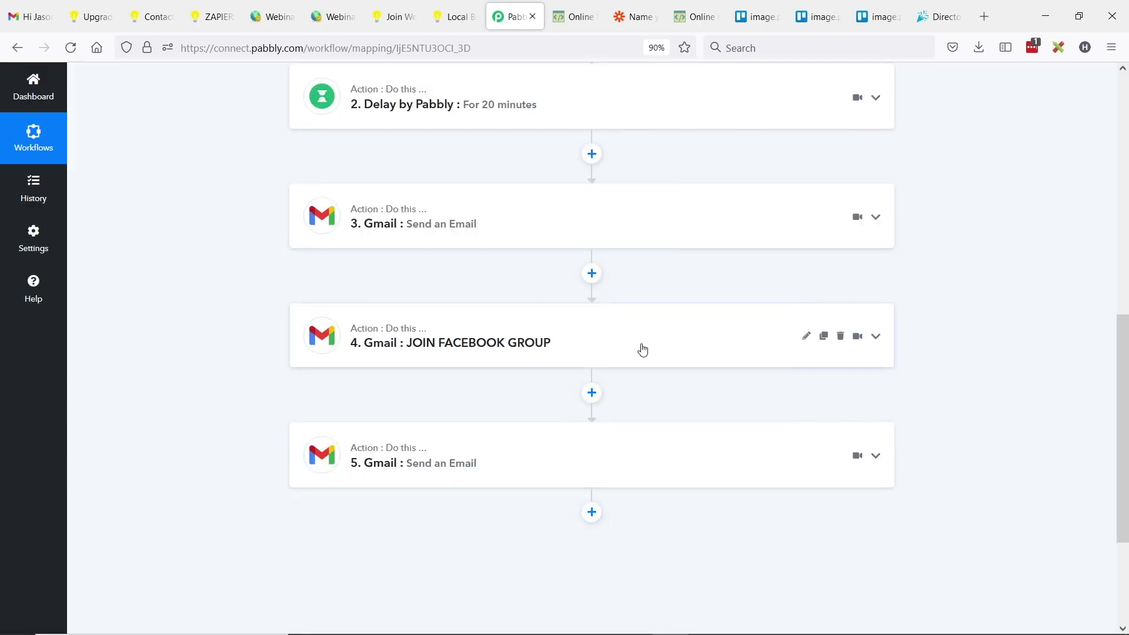
- Copy all of step 4's Email Content HTML and switch to HTML-Online Editor
scroll(418, 388, down, 10)
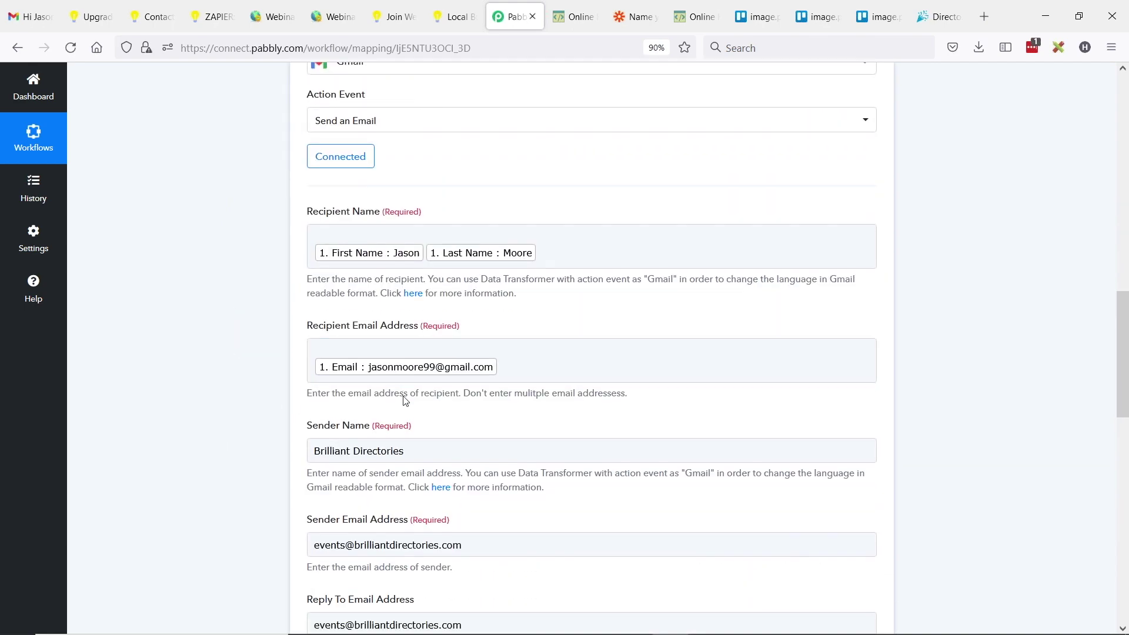
scroll(507, 394, down, 2)
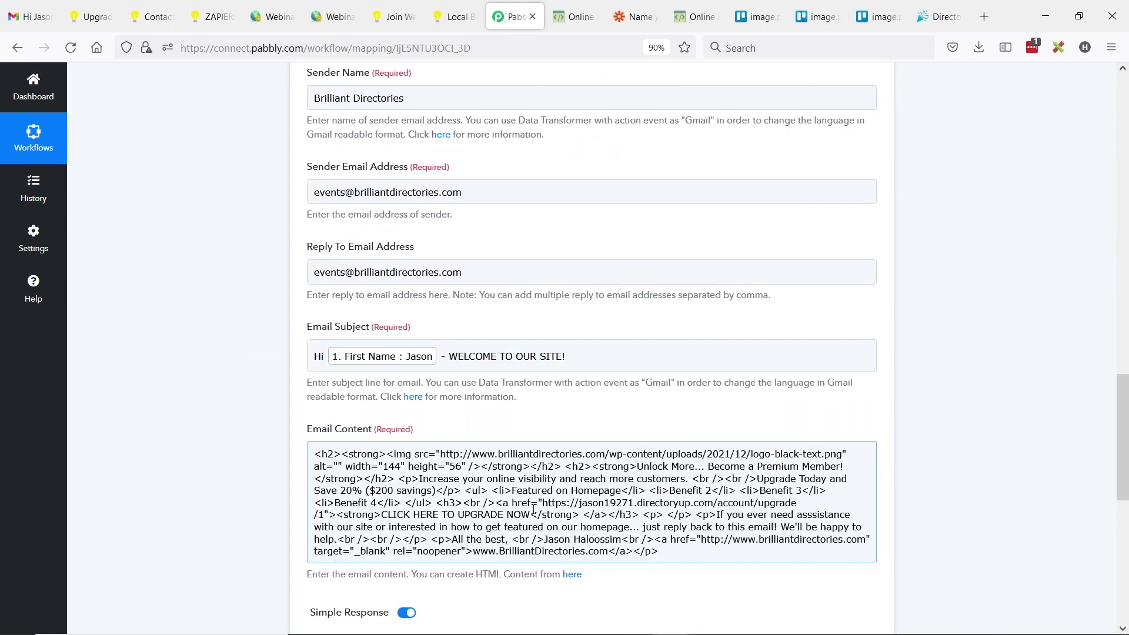
click(520, 467)
key(ctrl+a)
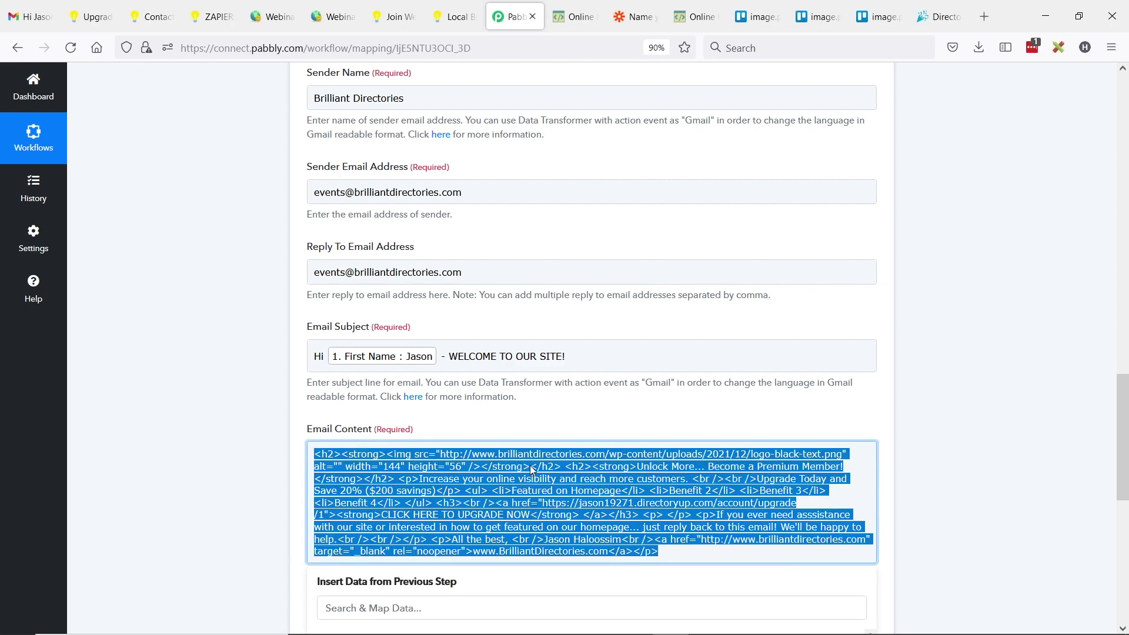
click(697, 17)
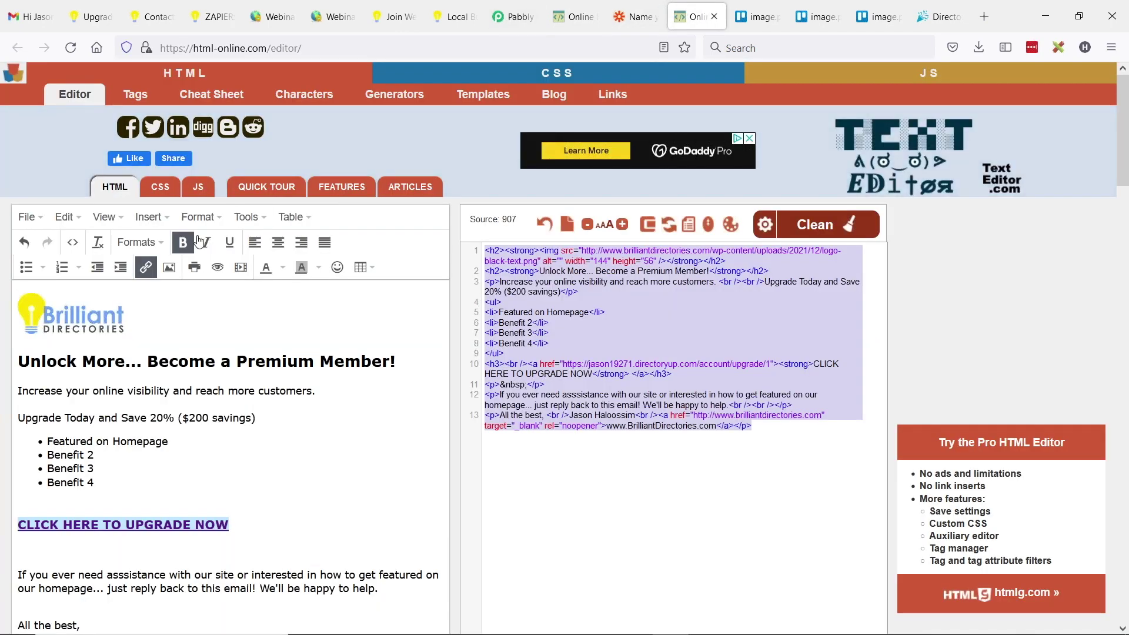
- Check the online HTML editor's current source code, then close the source view
click(246, 217)
click(268, 244)
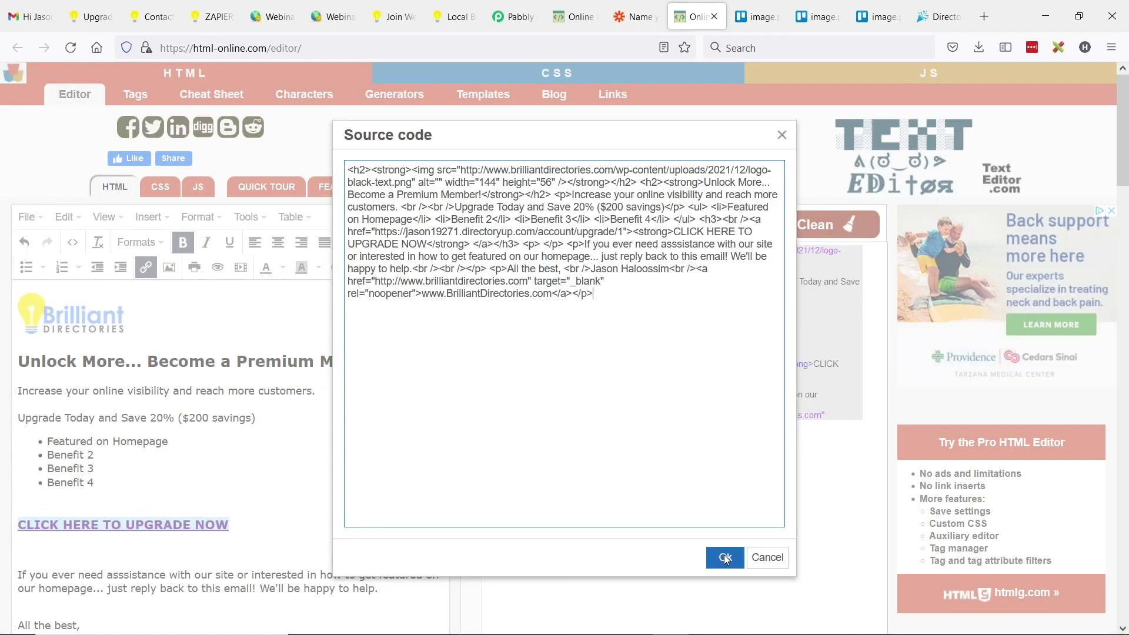
click(725, 557)
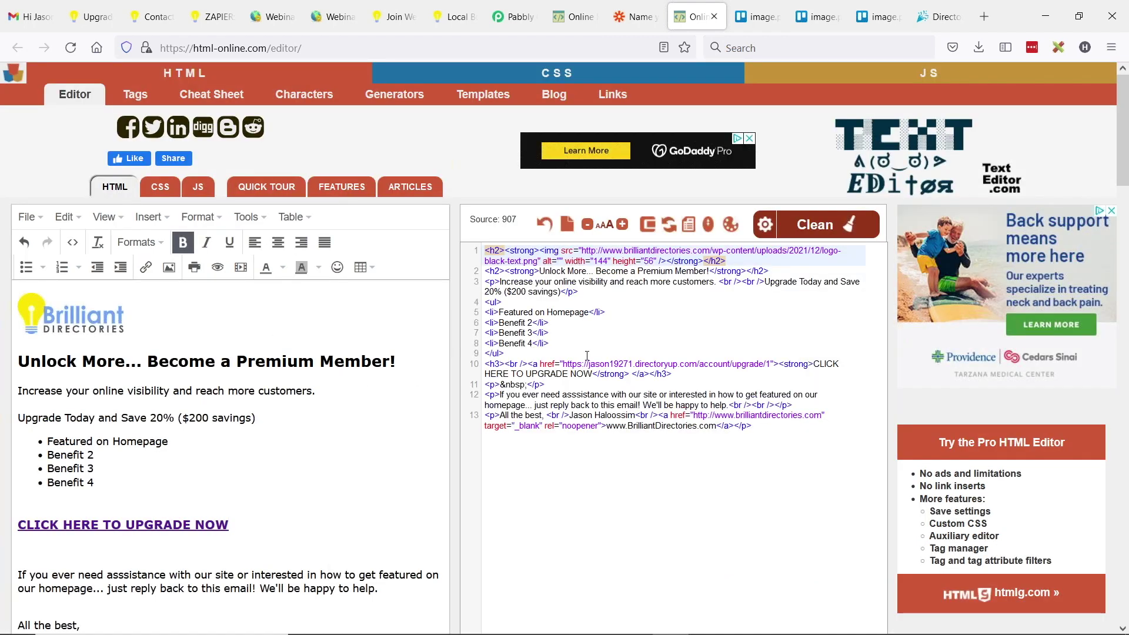
drag(117, 391, 112, 390)
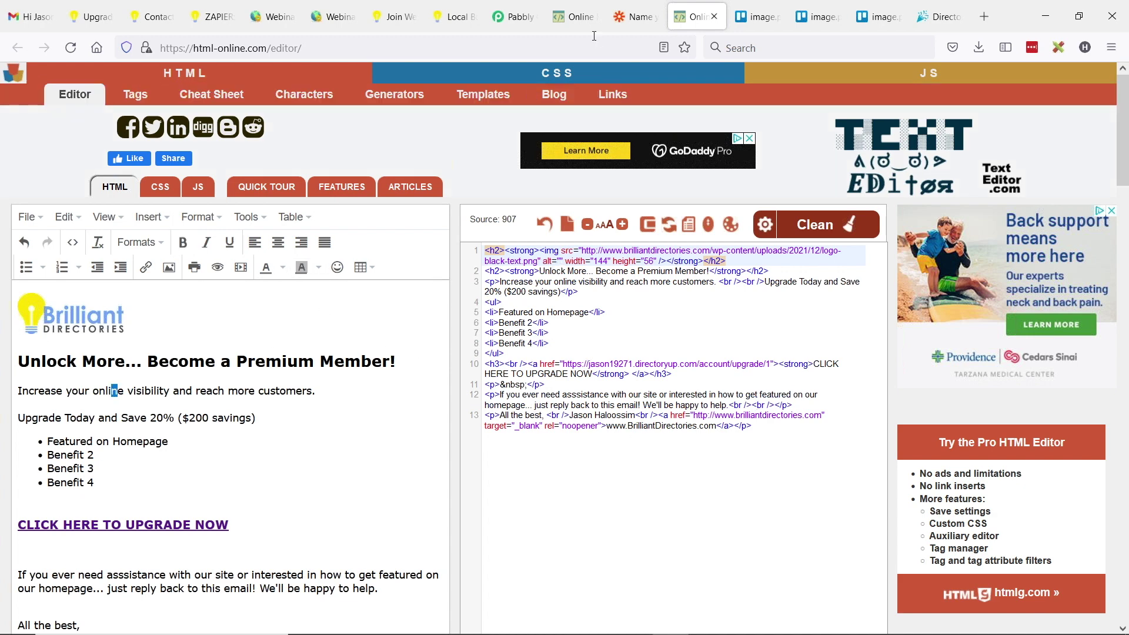
- Copy step 4's email HTML from Pabbly and render it in the editor as the Become a Premium Member preview
click(512, 16)
click(456, 468)
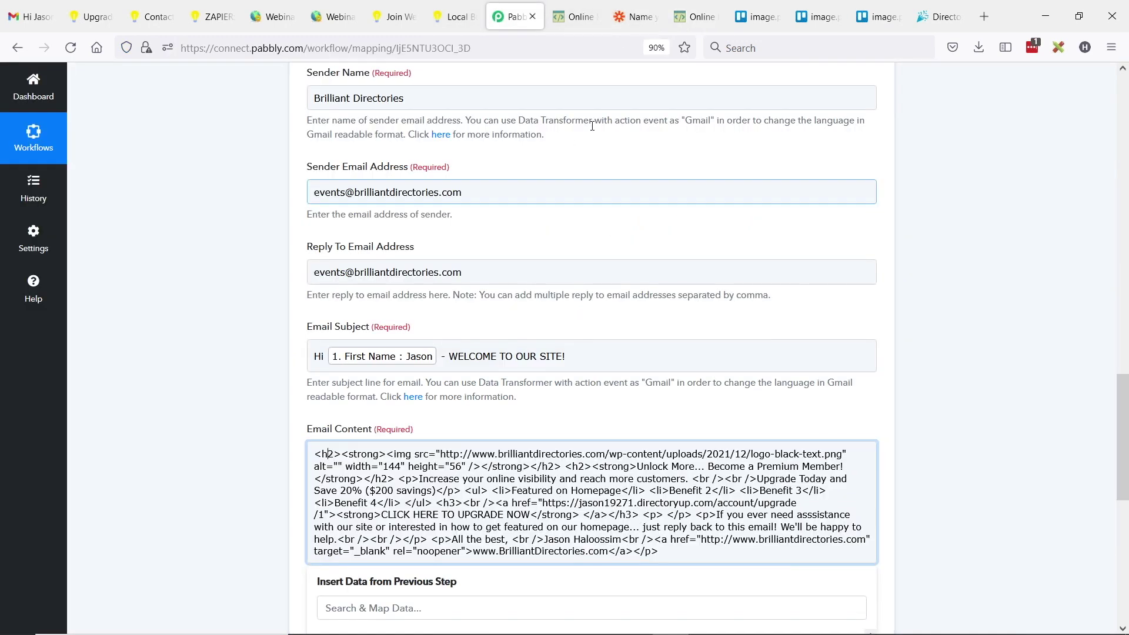
key(ctrl+a)
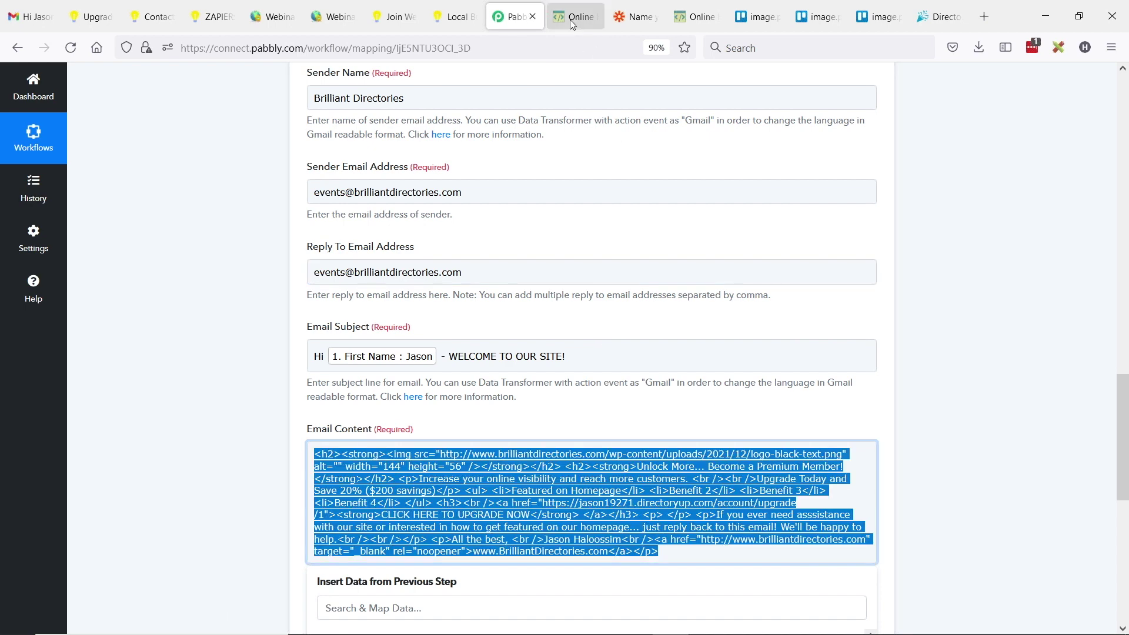
click(575, 16)
click(245, 216)
click(262, 241)
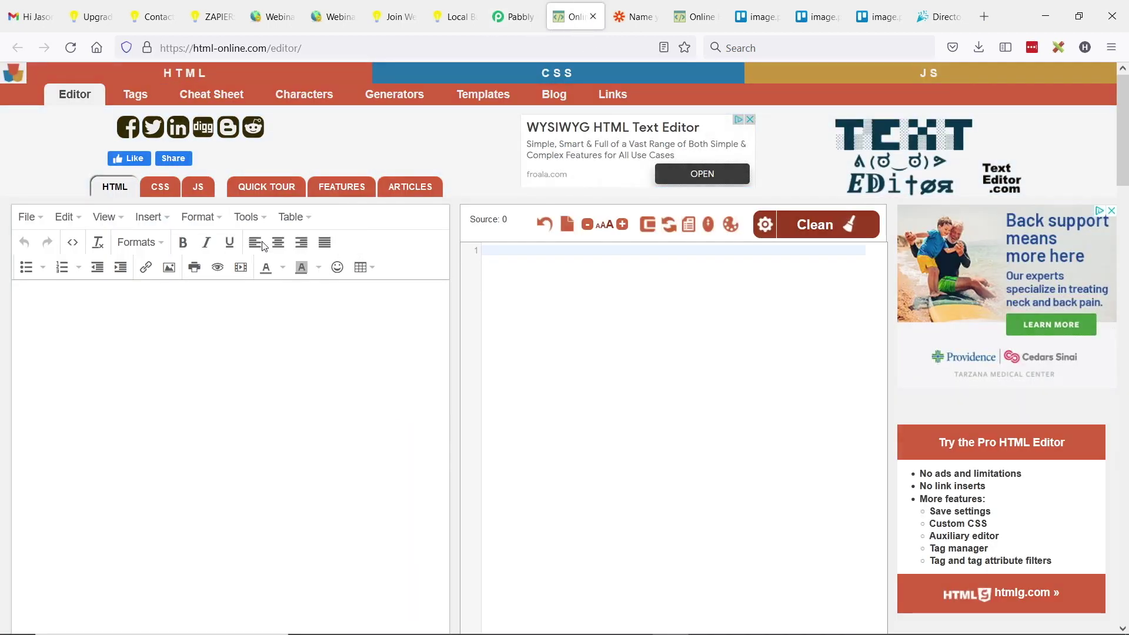
key(ctrl+v)
click(727, 556)
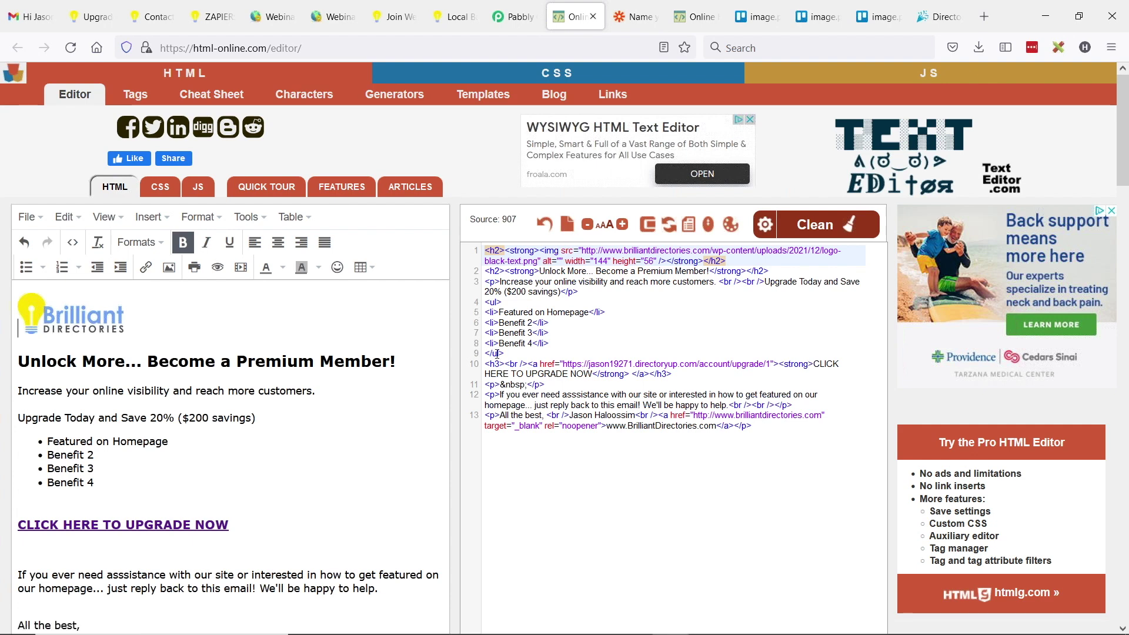
click(513, 16)
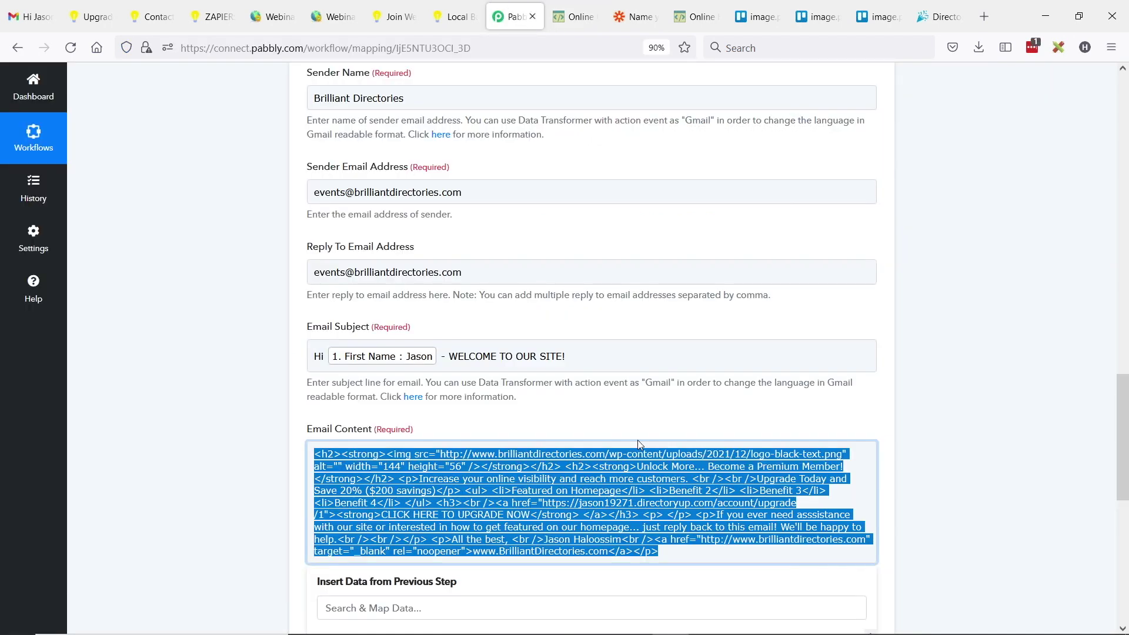
scroll(638, 440, down, 3)
- Collapse the JOIN FACEBOOK GROUP step and insert a Delay step after step 3
scroll(630, 396, down, 2)
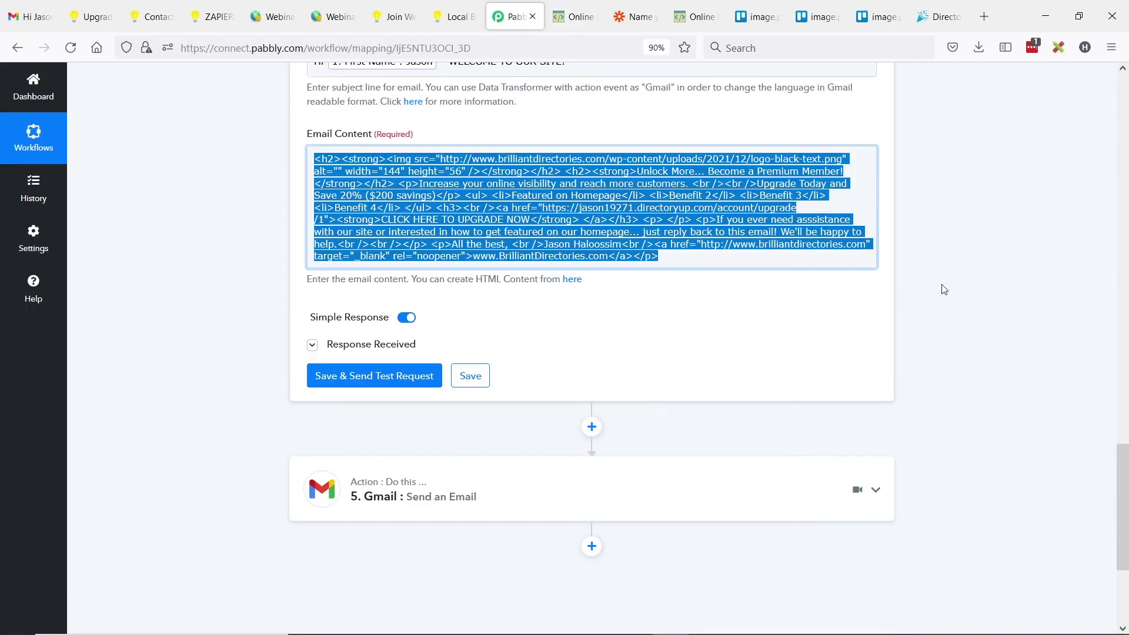
scroll(943, 293, up, 13)
click(876, 183)
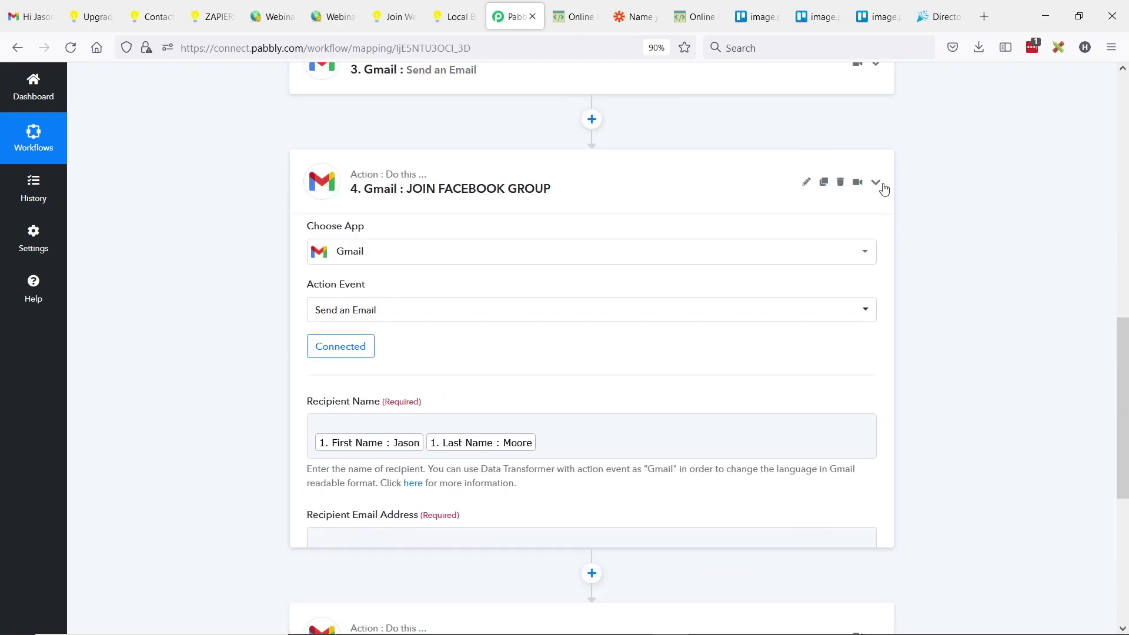
scroll(617, 297, up, 4)
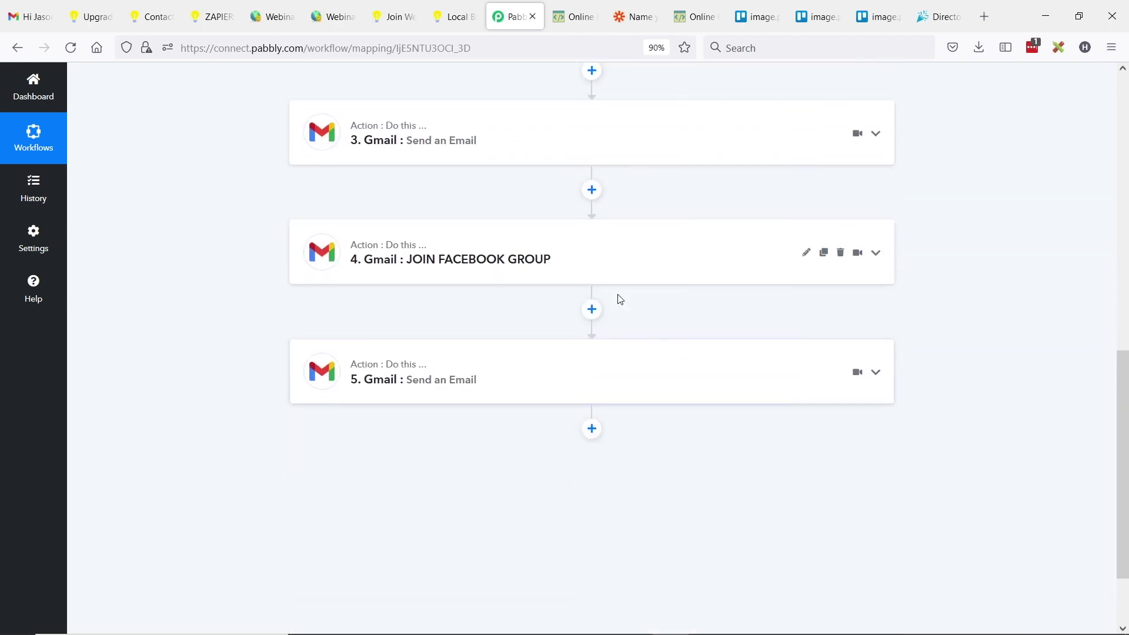
click(591, 331)
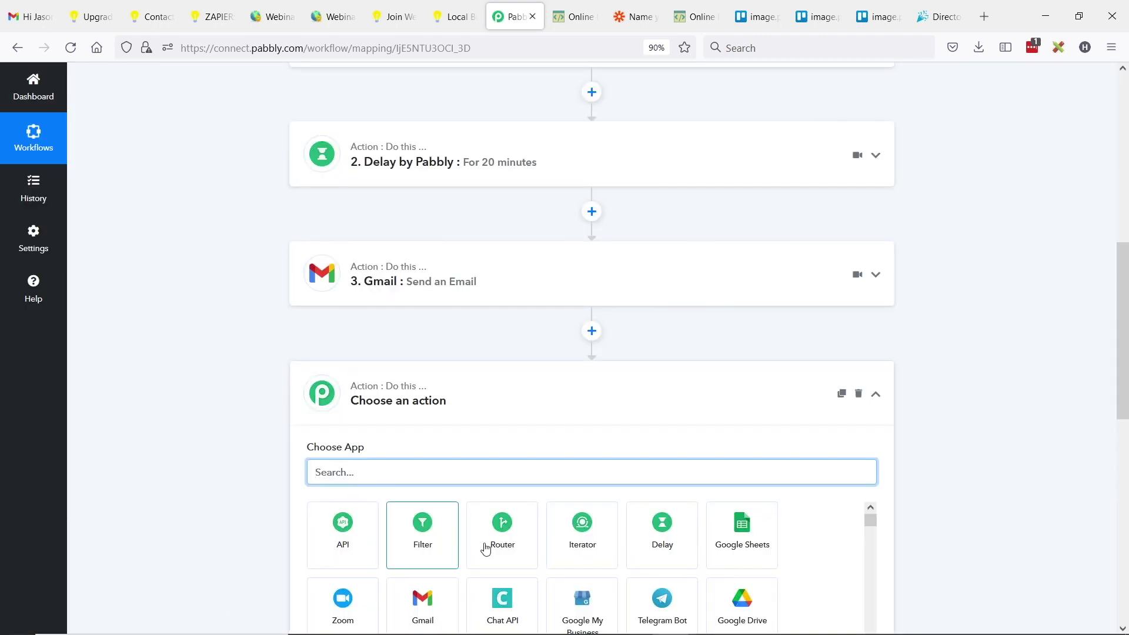
click(665, 540)
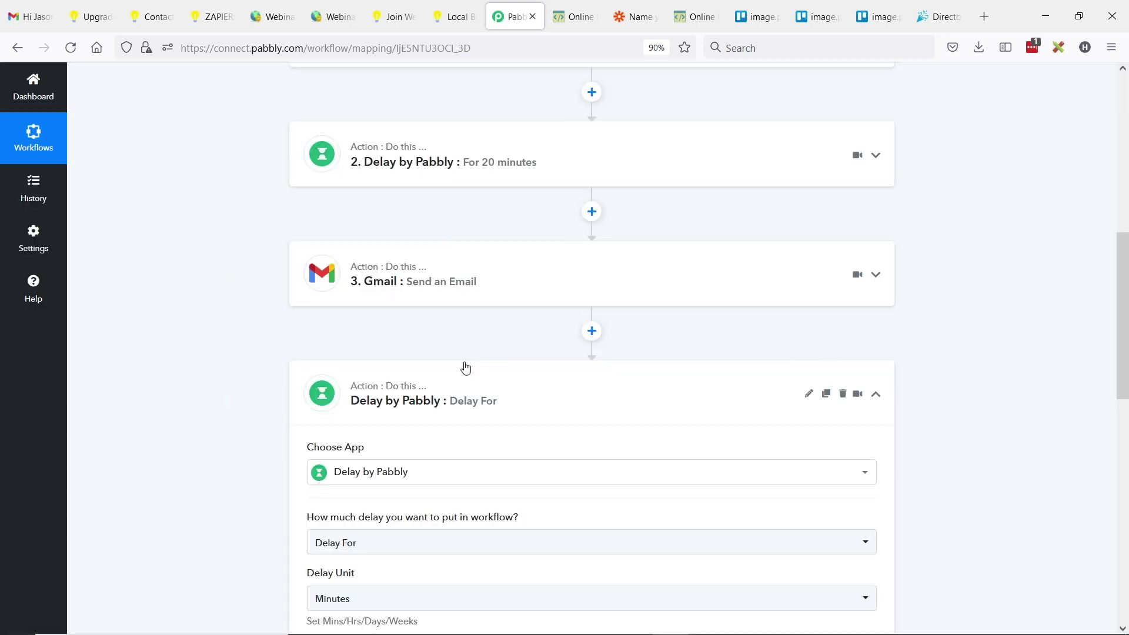
- Set the delay to Delay For 1 Days, test it, and add a new step before step 5
scroll(524, 305, down, 2)
click(338, 405)
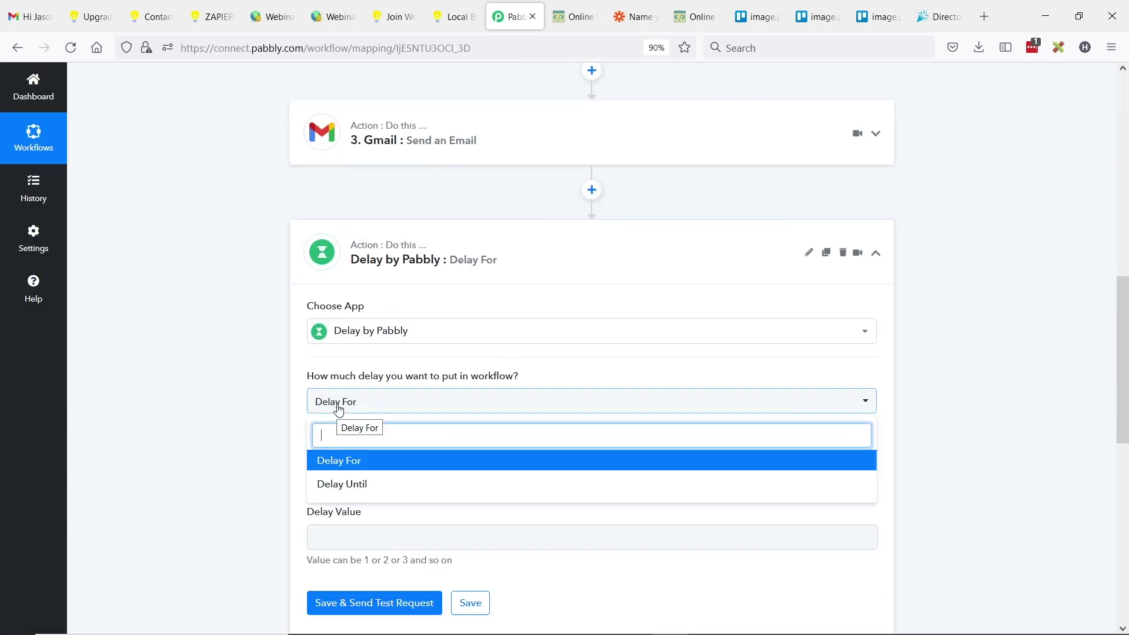
click(337, 460)
click(353, 458)
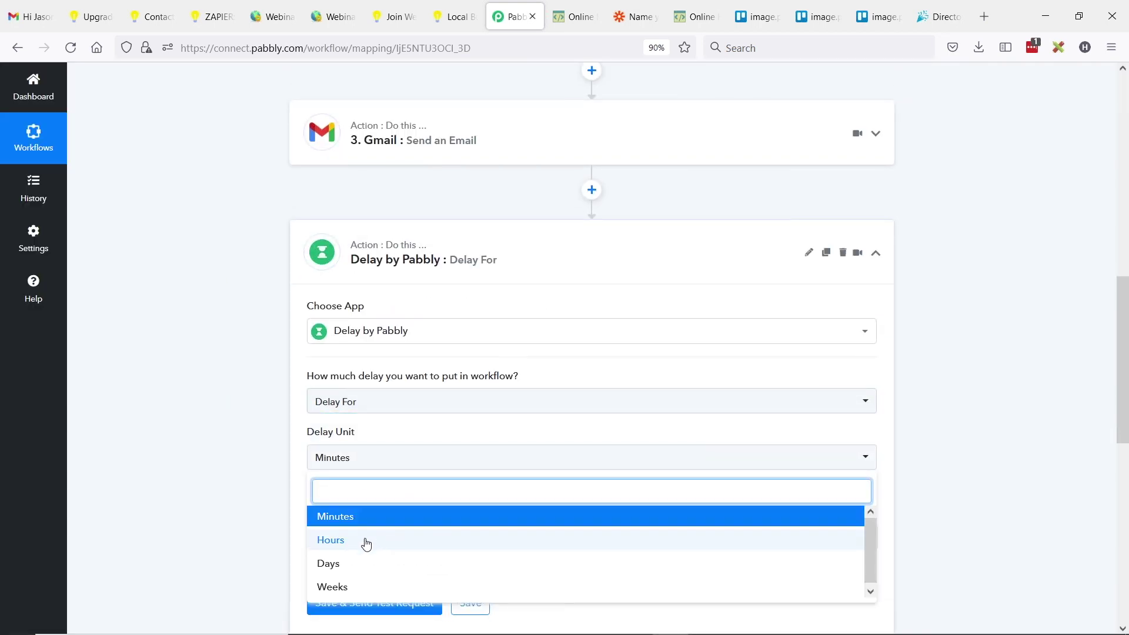
click(351, 564)
scroll(340, 471, down, 2)
click(321, 468)
text(1)
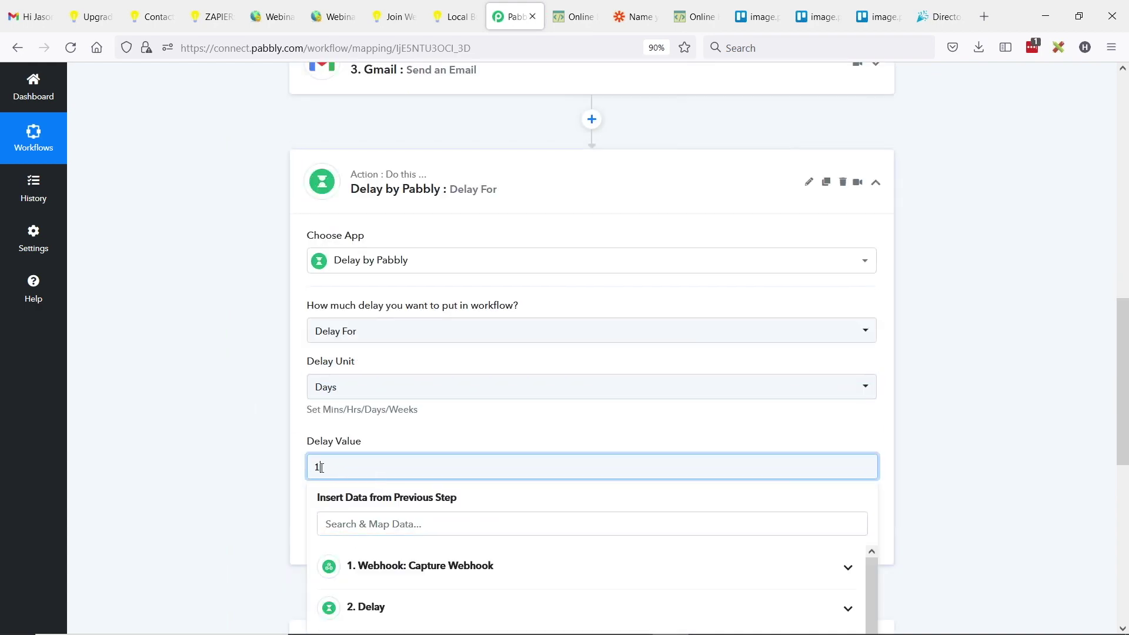
click(221, 435)
click(357, 536)
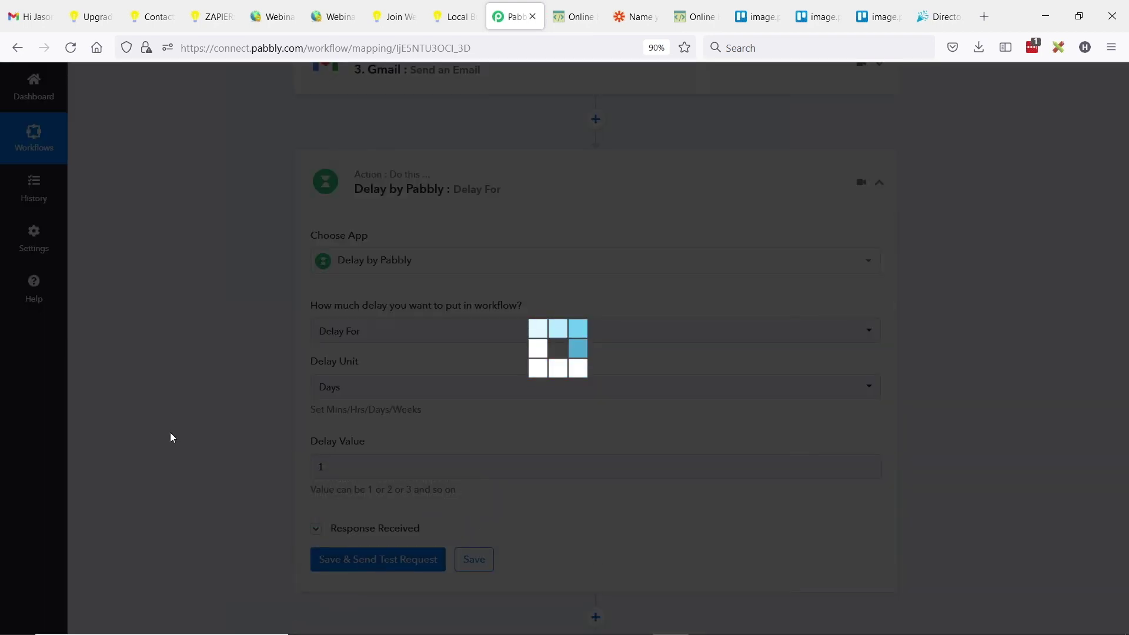
scroll(239, 385, down, 10)
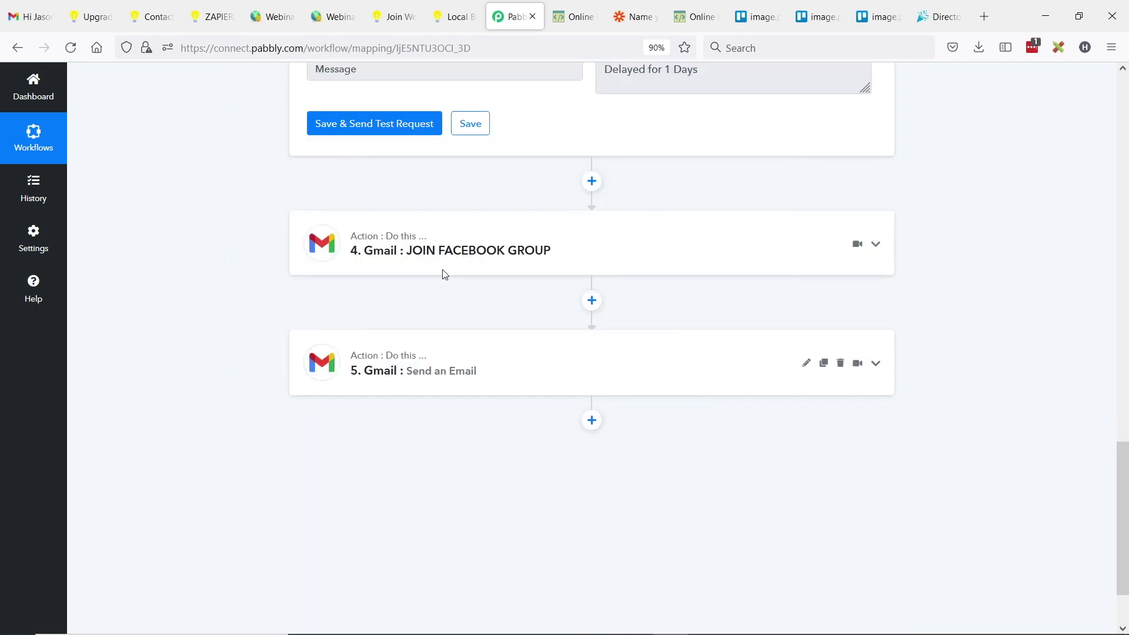
click(591, 301)
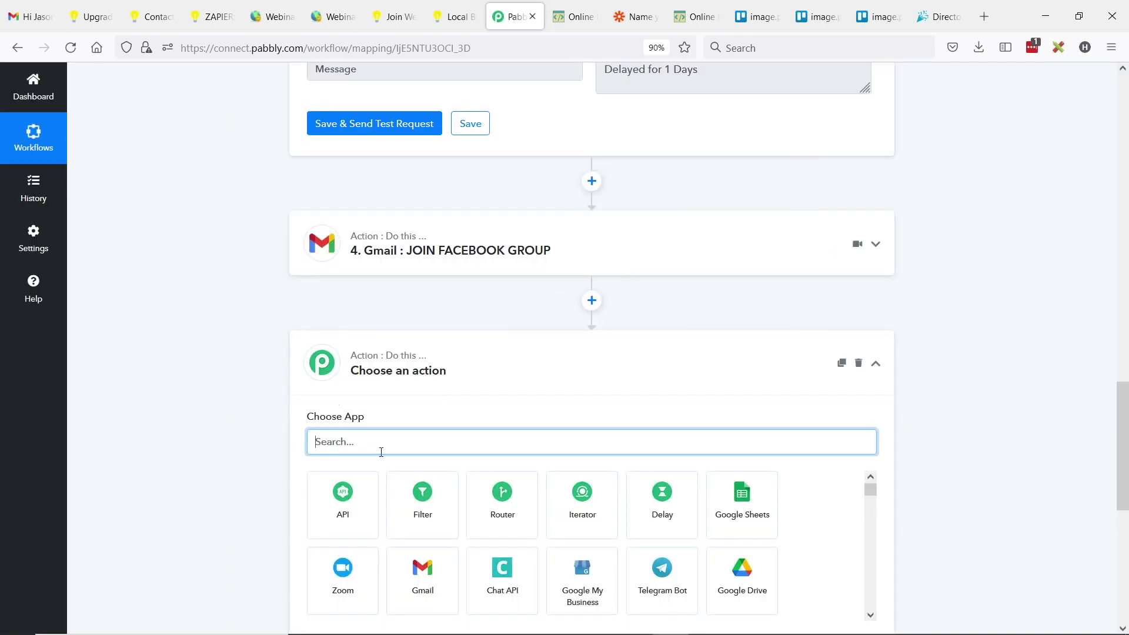
- Make the new step a Delay of 5 Days and send a test request
click(668, 507)
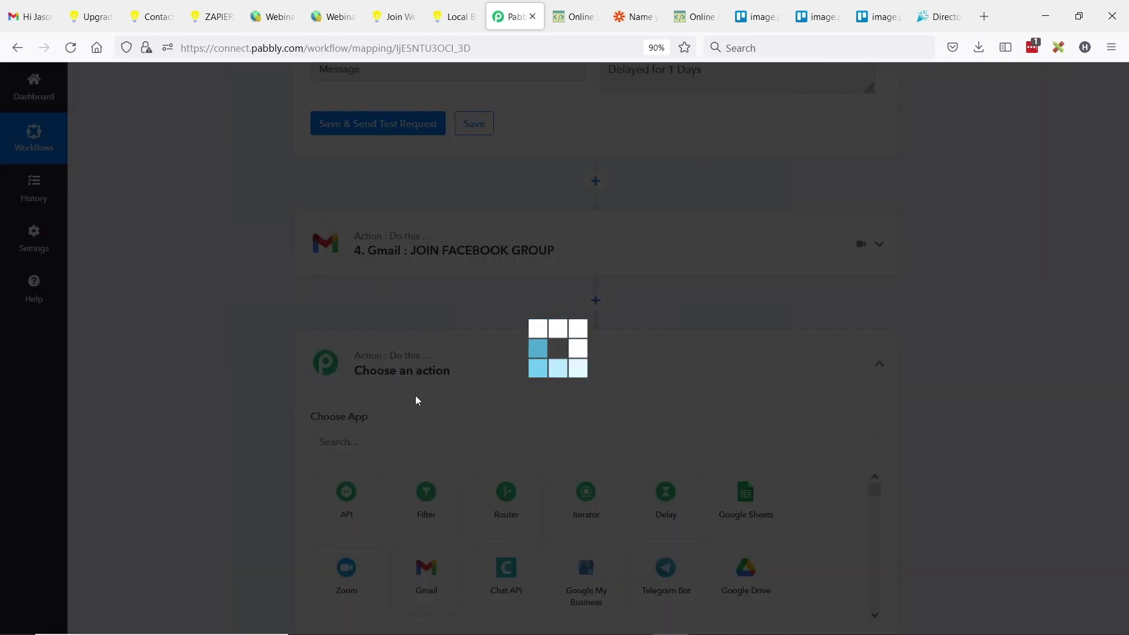
scroll(420, 318, down, 3)
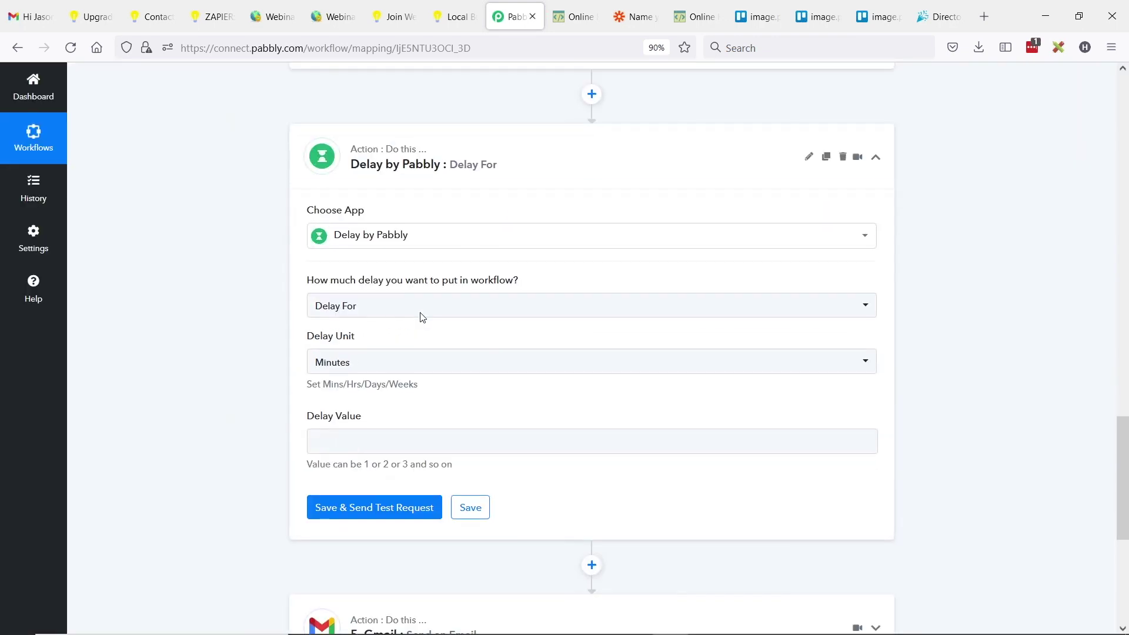
click(344, 357)
click(343, 460)
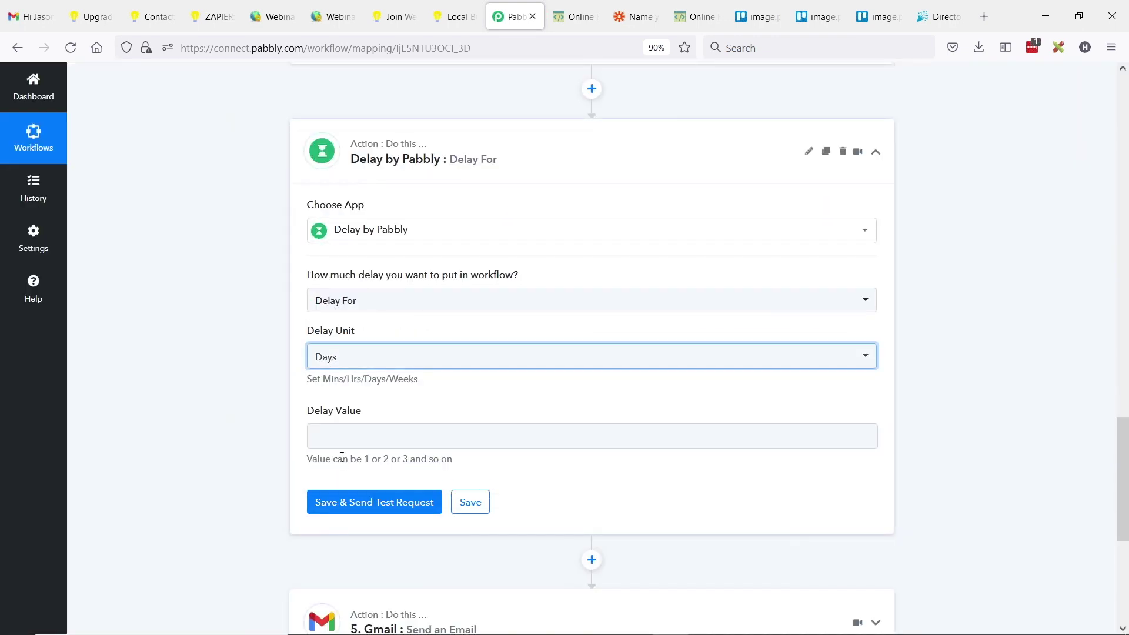
click(341, 435)
text(5)
click(214, 450)
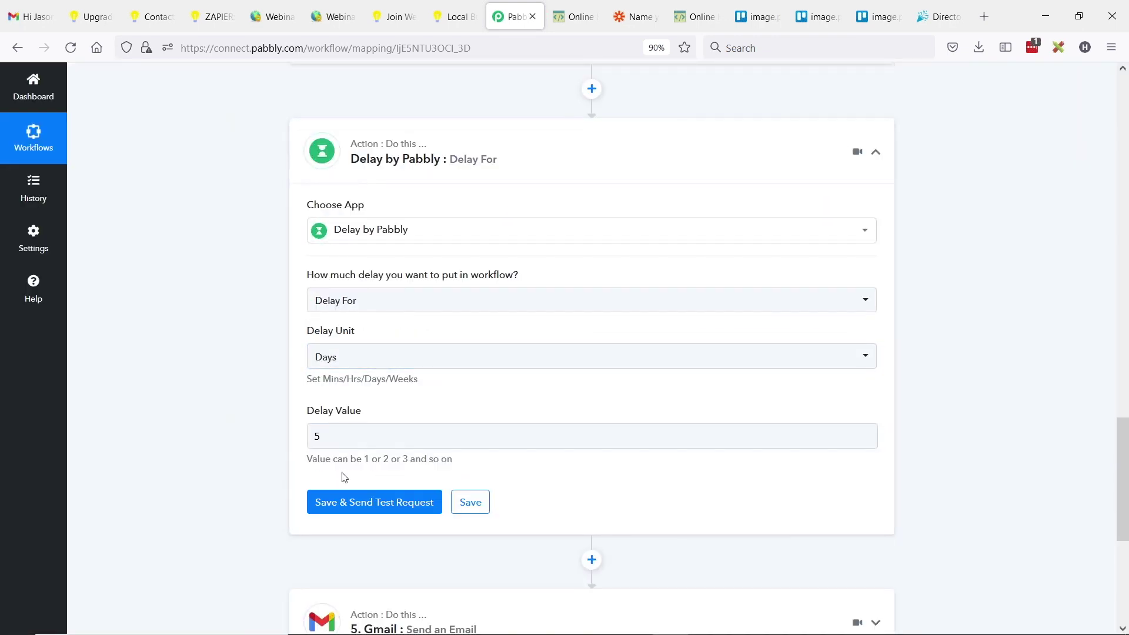
click(368, 498)
- Add a new action step after the Gmail send-email step and start cloning that Gmail step
scroll(192, 413, down, 5)
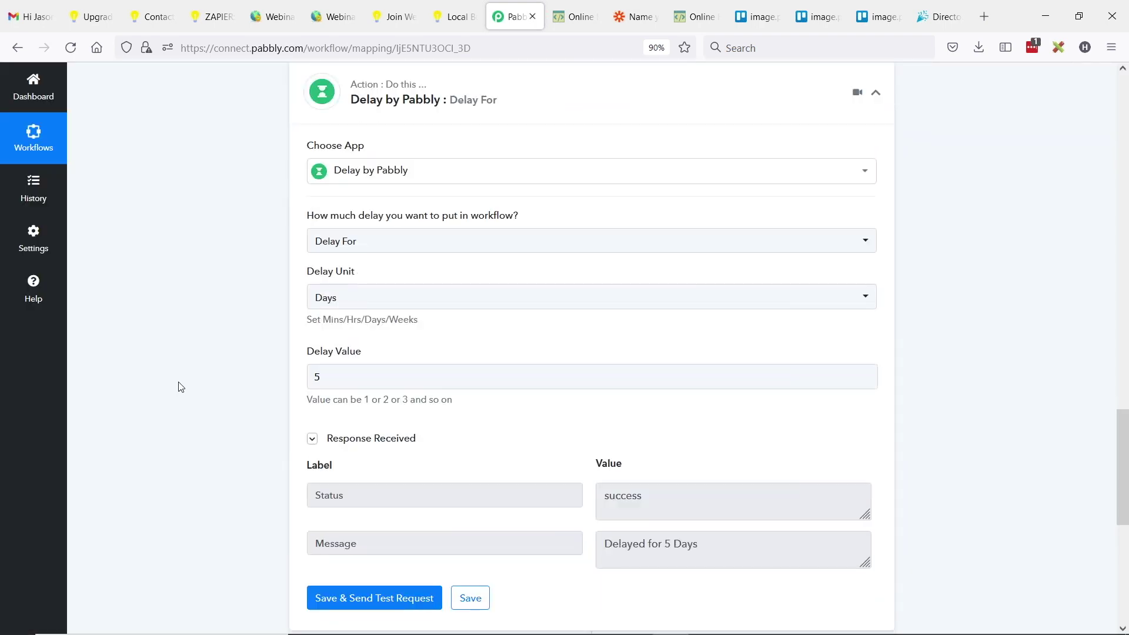
scroll(368, 364, down, 1)
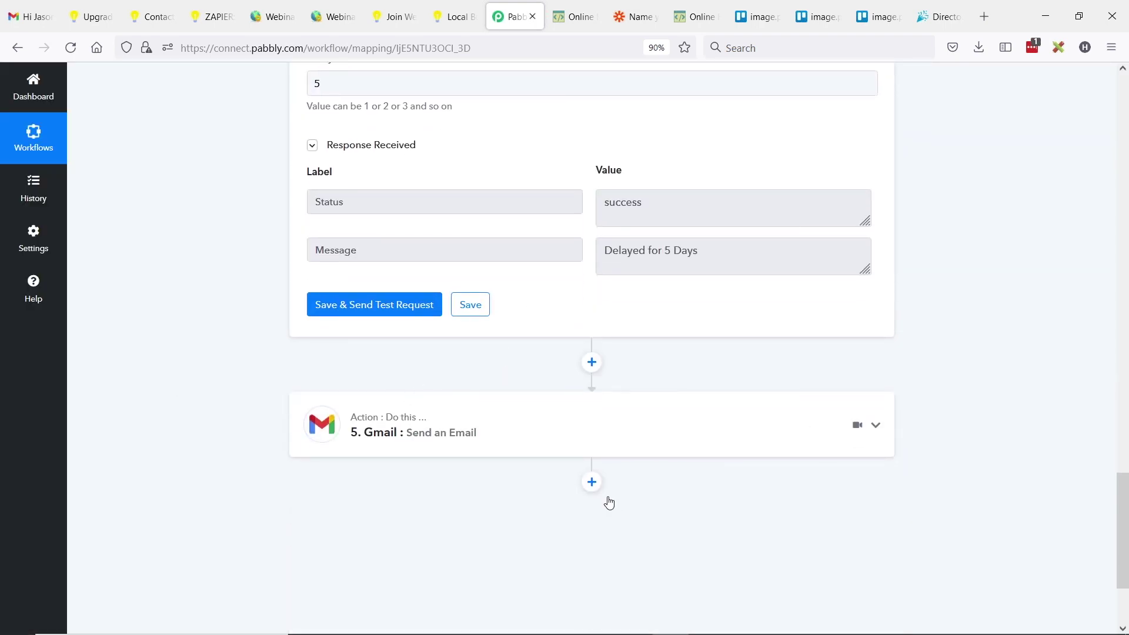
click(594, 483)
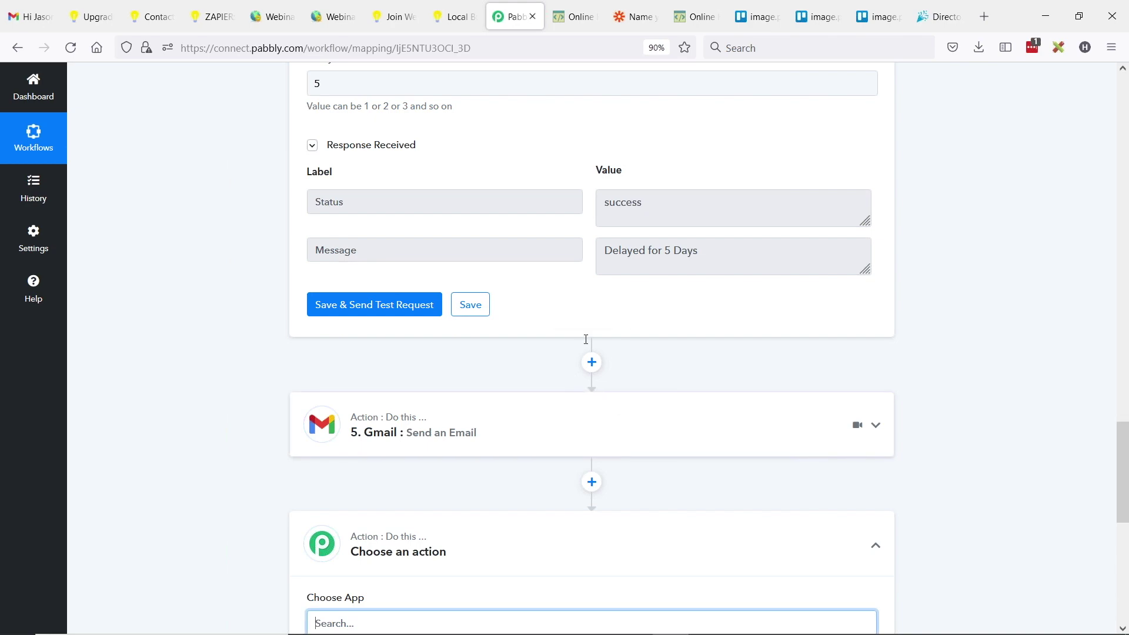
scroll(529, 338, down, 2)
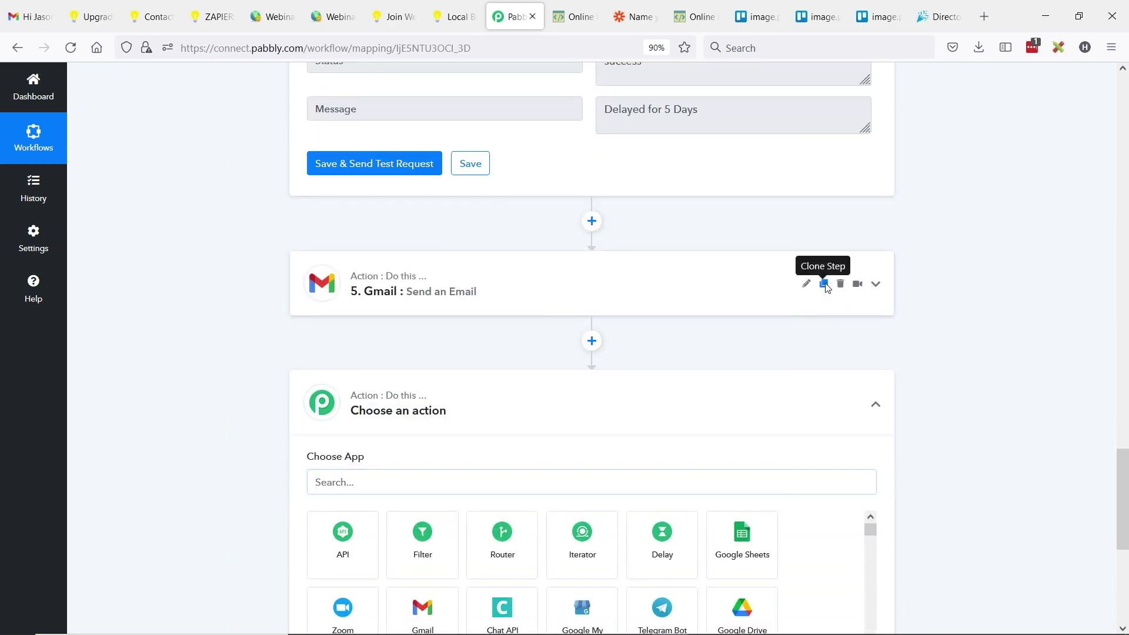
click(824, 284)
- Confirm cloning the Gmail send-email step, then insert a new step between steps 7 and 8
click(537, 426)
click(578, 426)
scroll(588, 353, down, 3)
scroll(605, 374, down, 12)
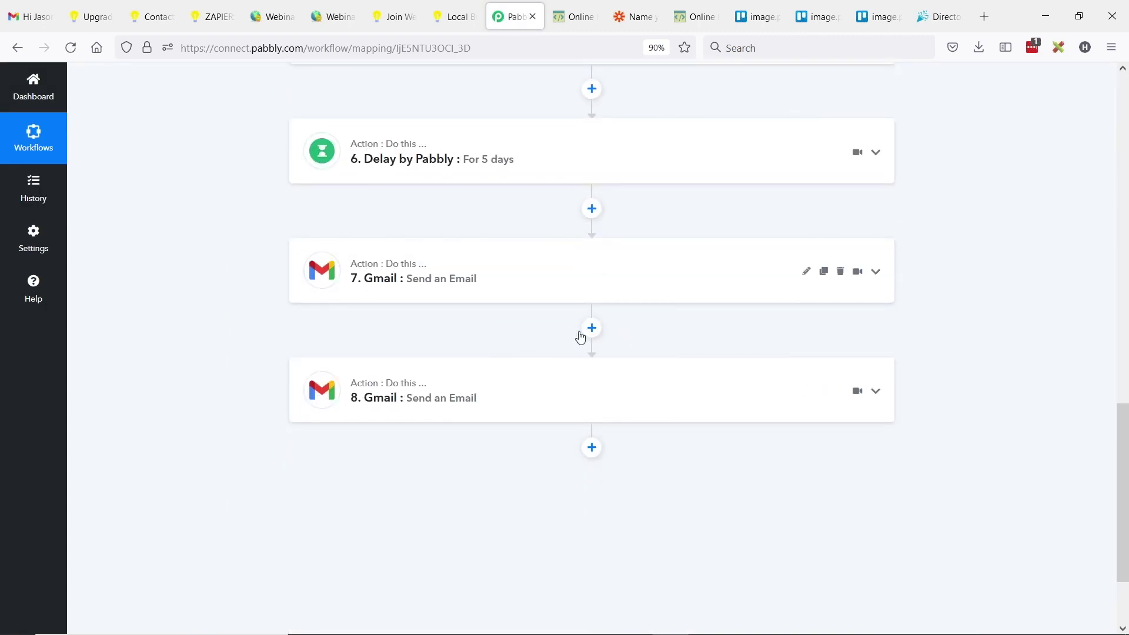
click(592, 328)
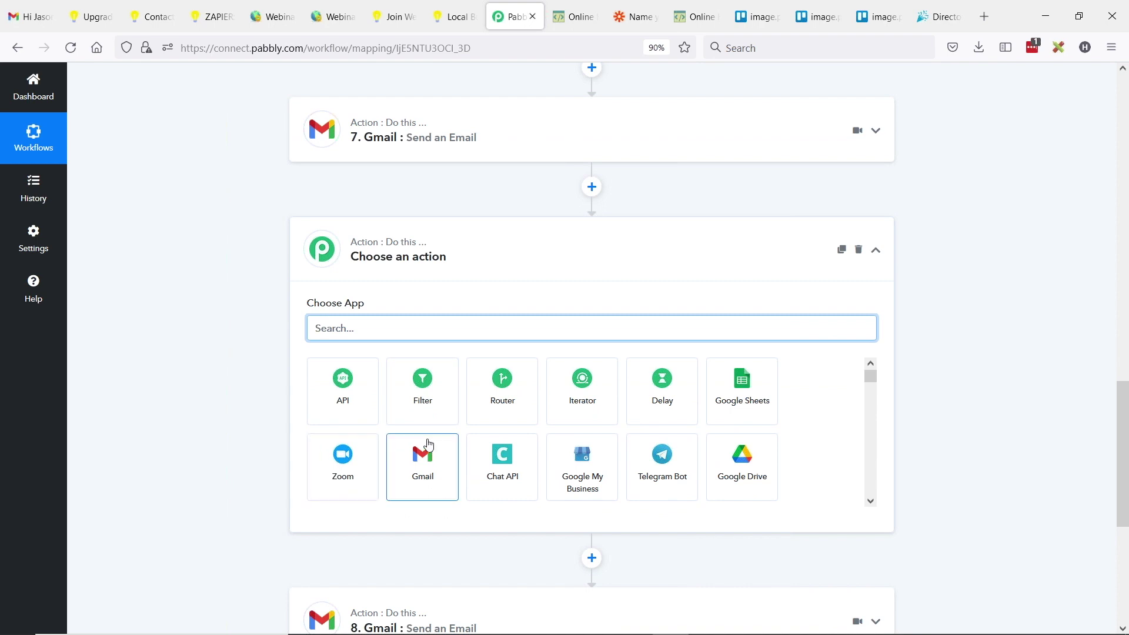
- Make the new step a Filter requiring Subscription Id equal to 3; the test returns Condition is true
click(424, 387)
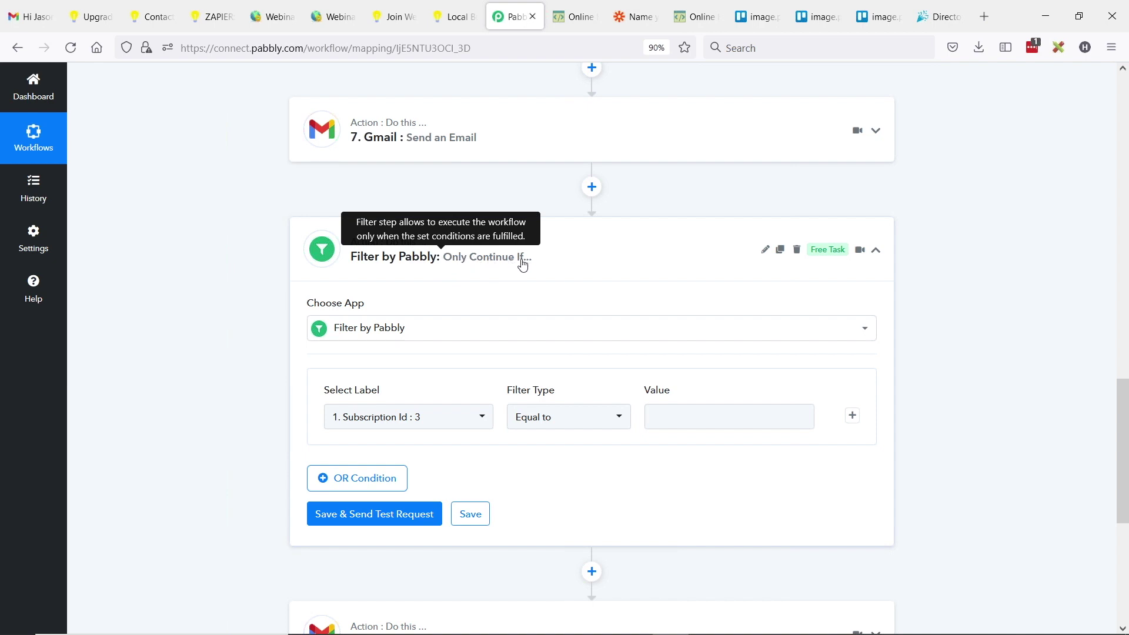
click(788, 418)
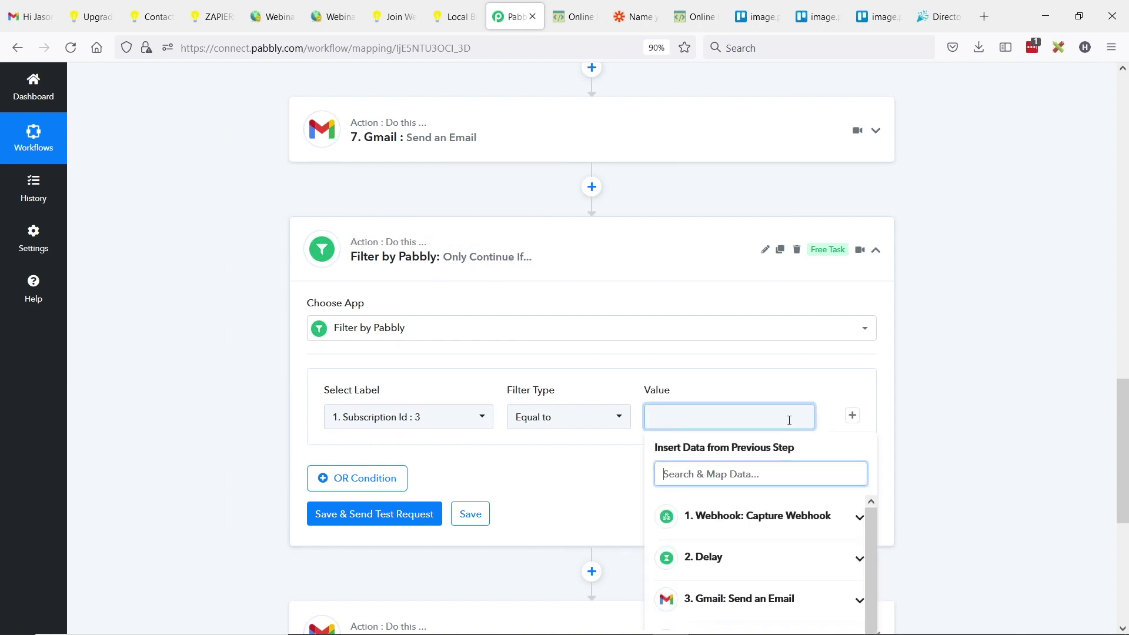
text(3)
click(359, 513)
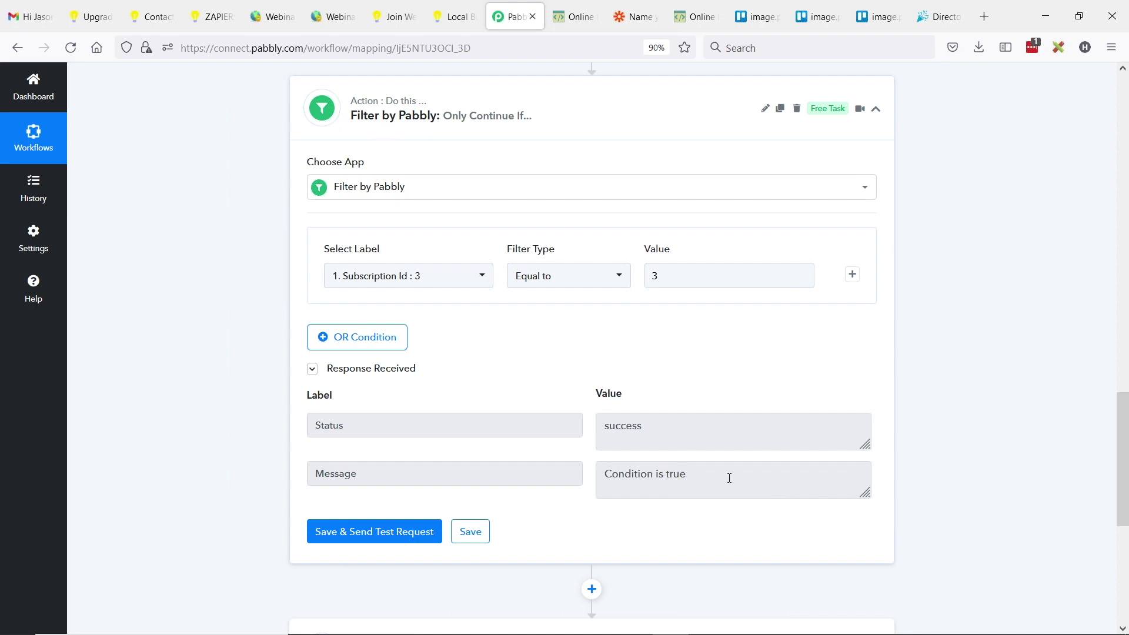
drag(729, 478, 638, 470)
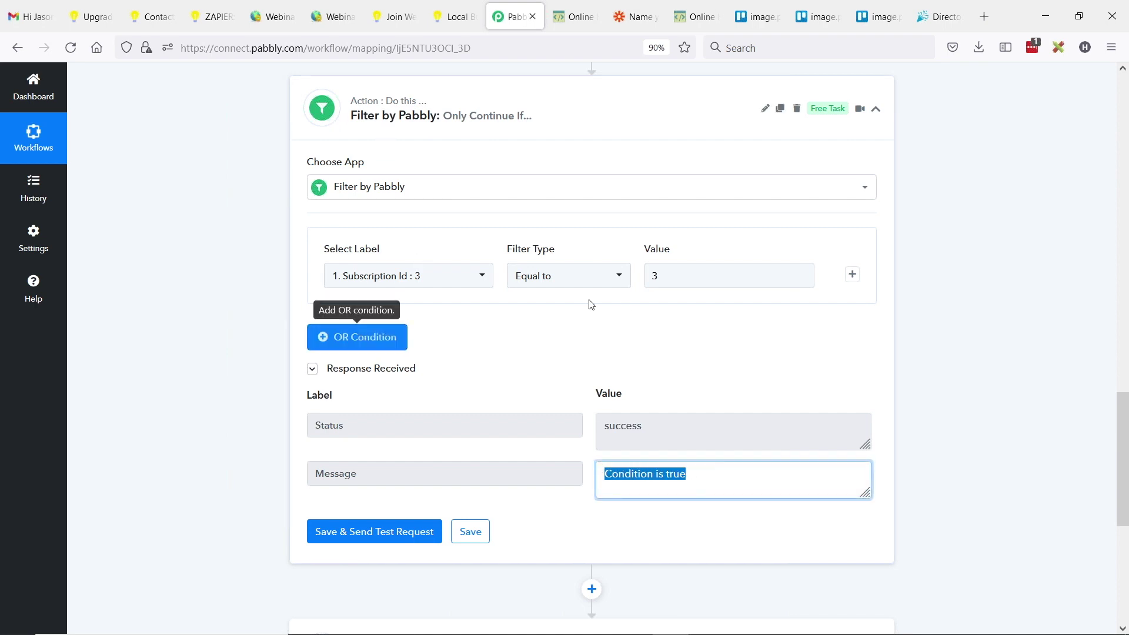
- Change the filter value to 4 and retest, getting Condition is false
double_click(679, 278)
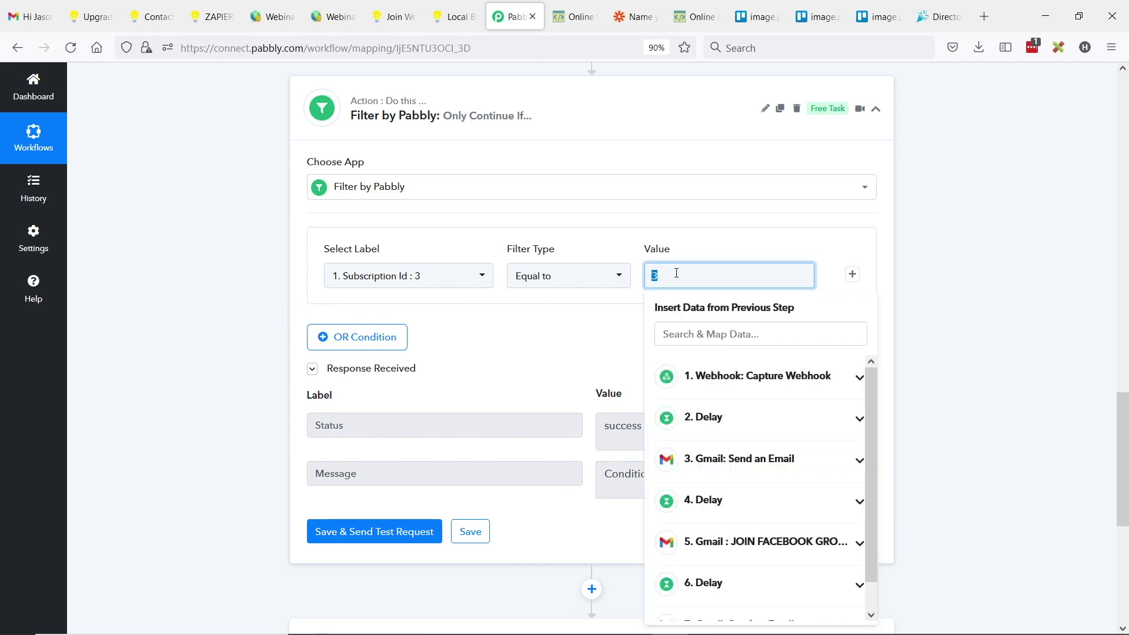
text(4)
click(362, 532)
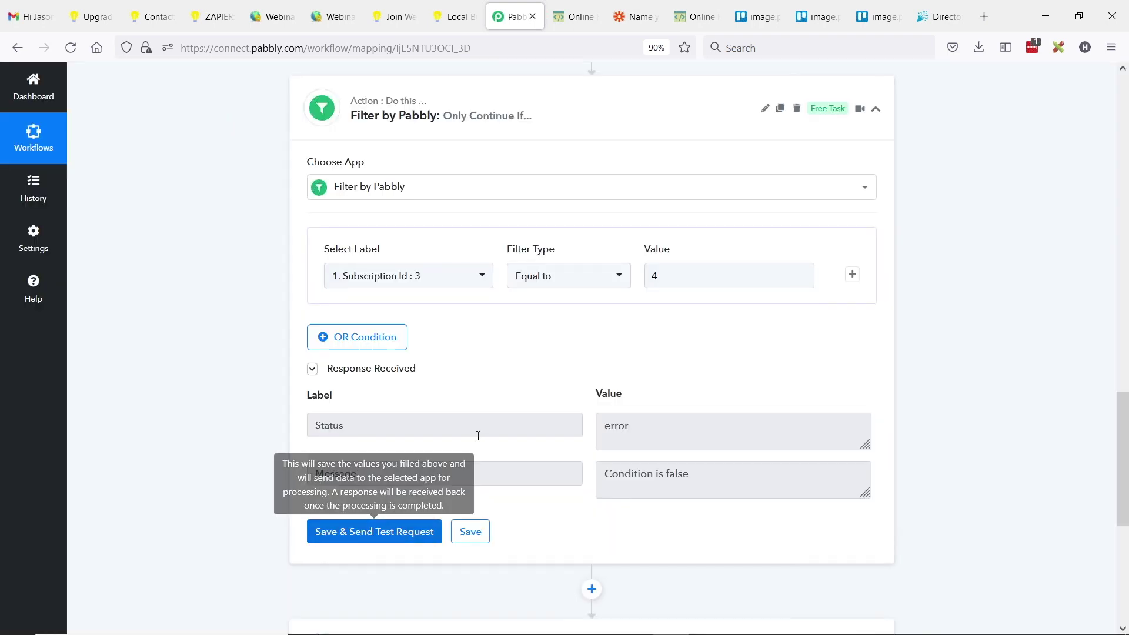
drag(690, 474, 576, 469)
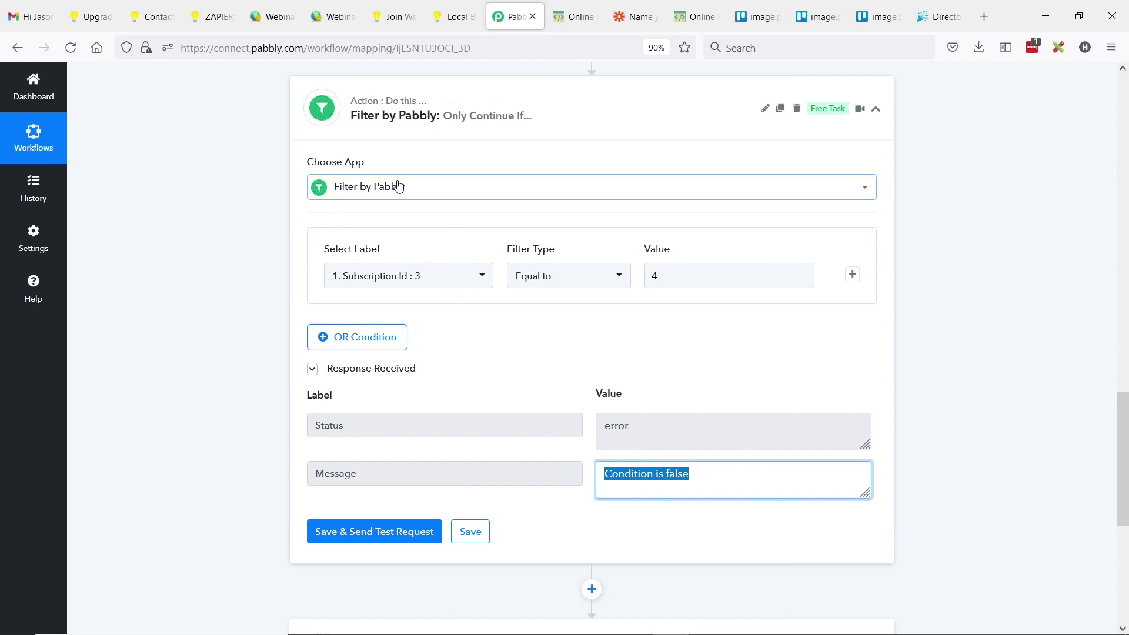
- Restore the filter value to 3, retest it, and save the filter step
click(691, 278)
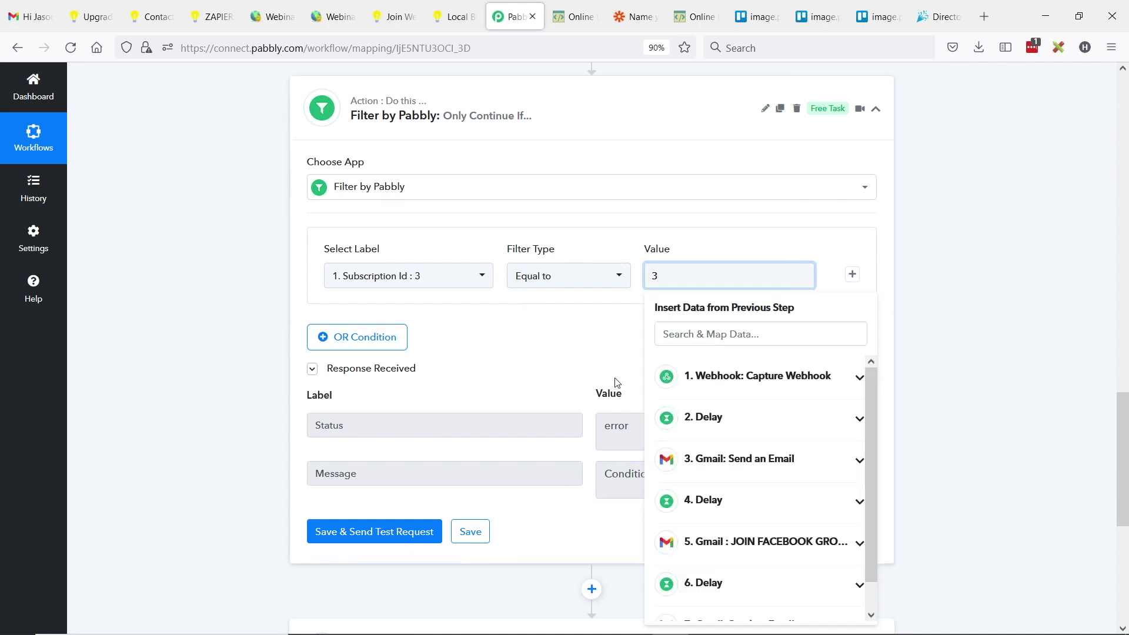
click(391, 530)
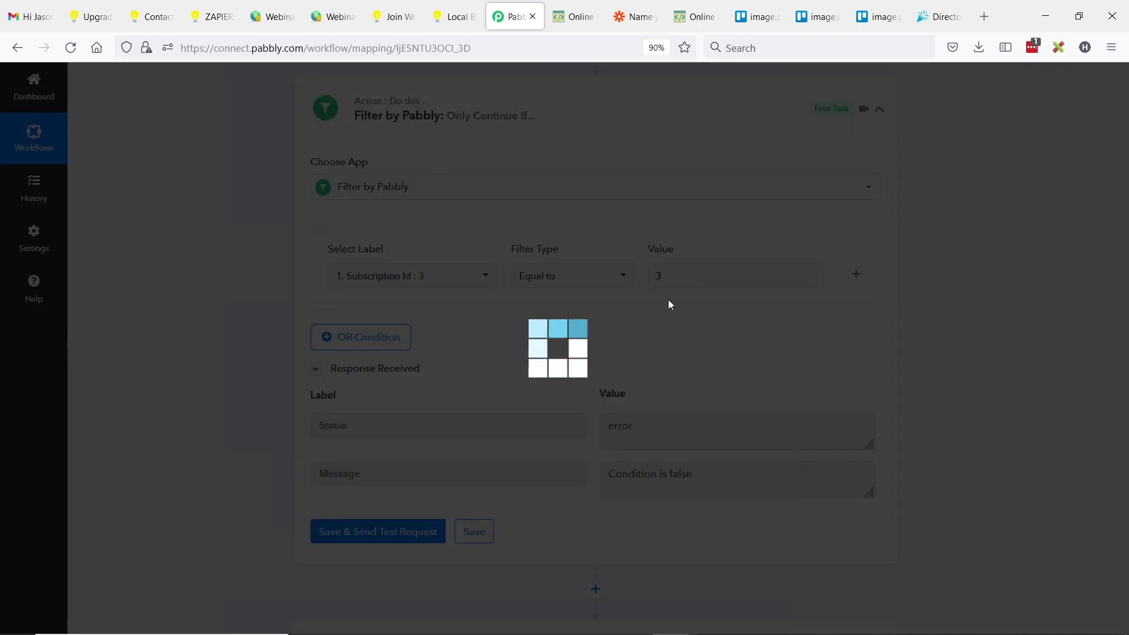
scroll(708, 320, down, 1)
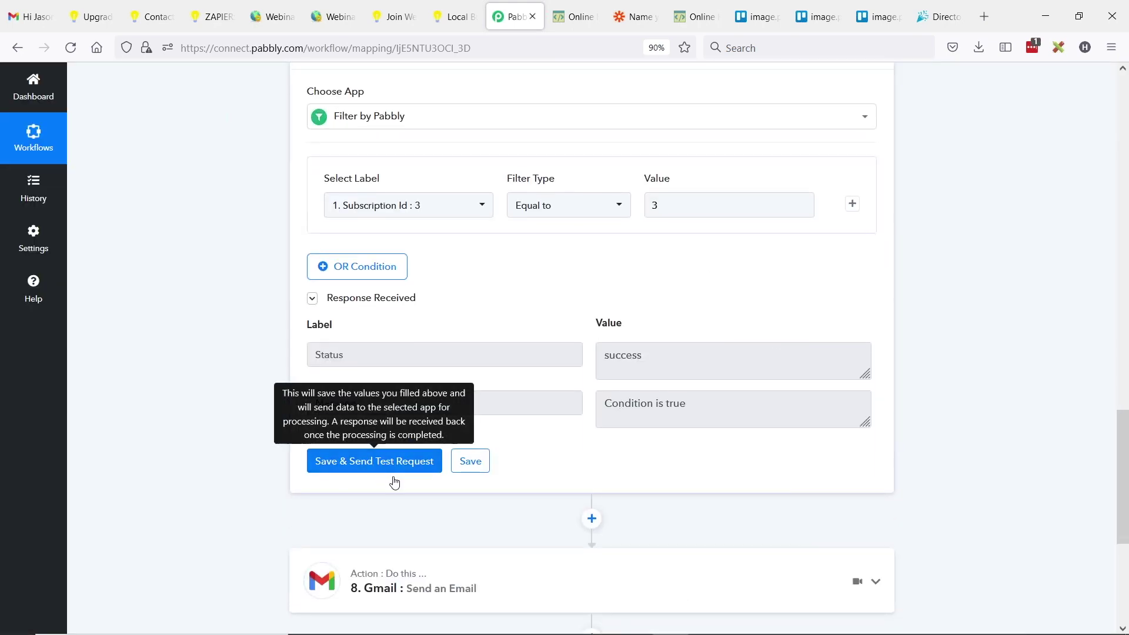
click(479, 459)
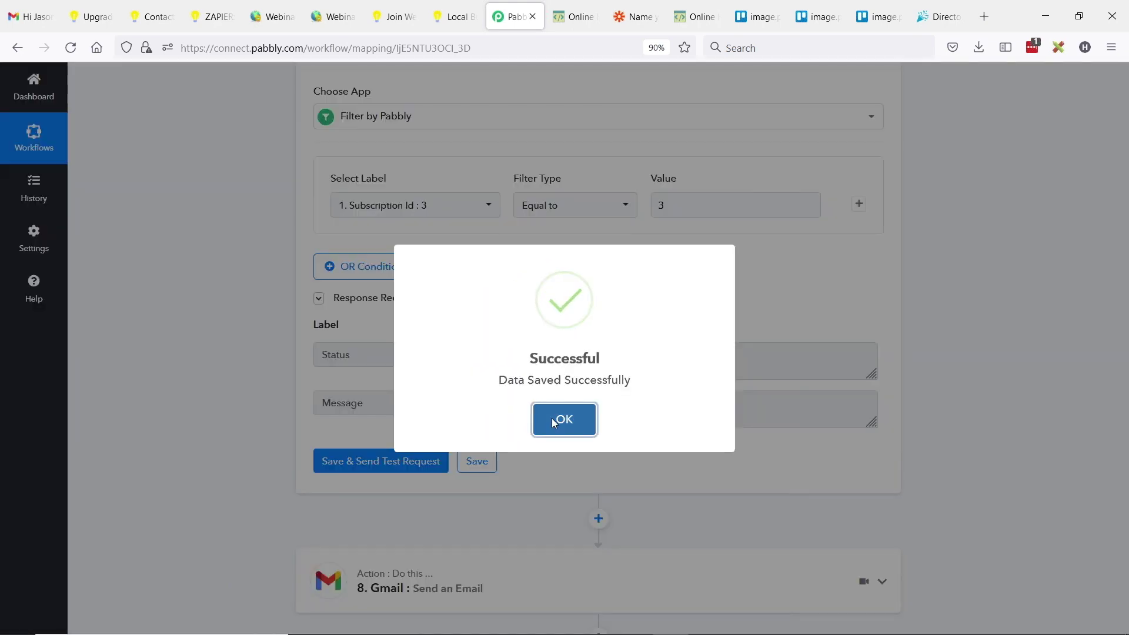
click(554, 417)
scroll(571, 413, down, 2)
mouse_move(861, 455)
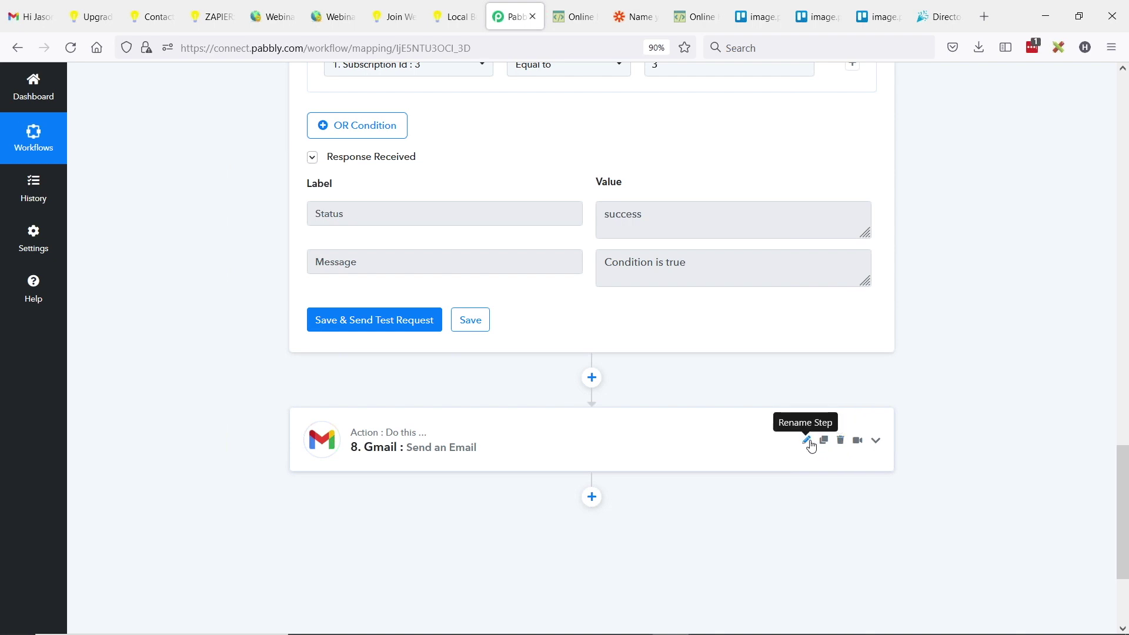
click(809, 442)
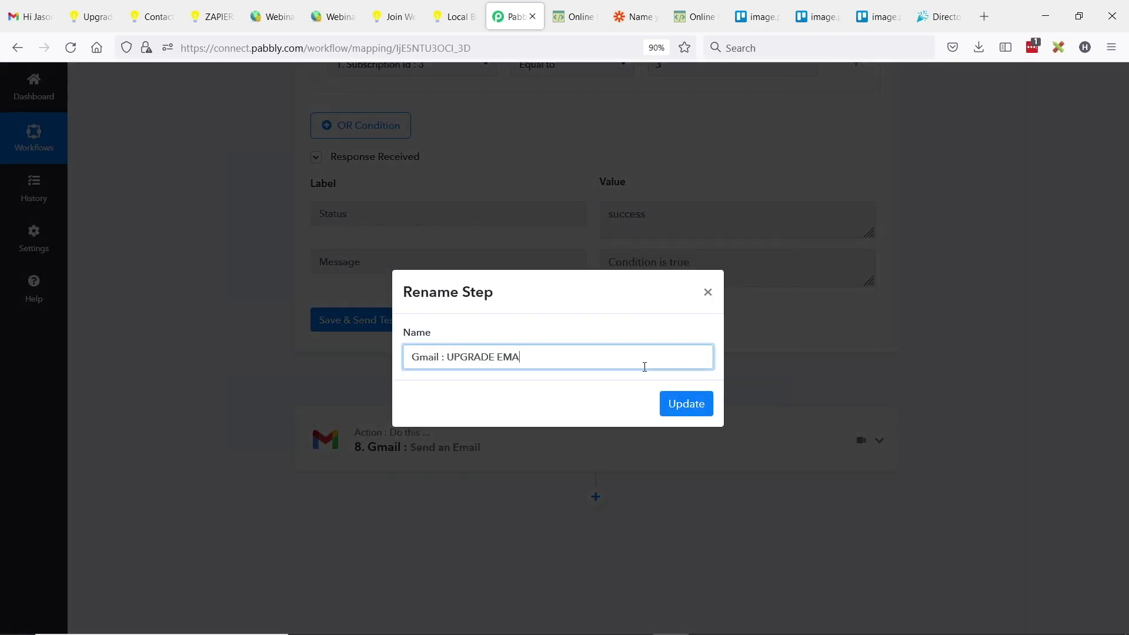
- Rename step 8 to 'Gmail : UPGRADE EMAIL' and review its expanded email settings
click(695, 406)
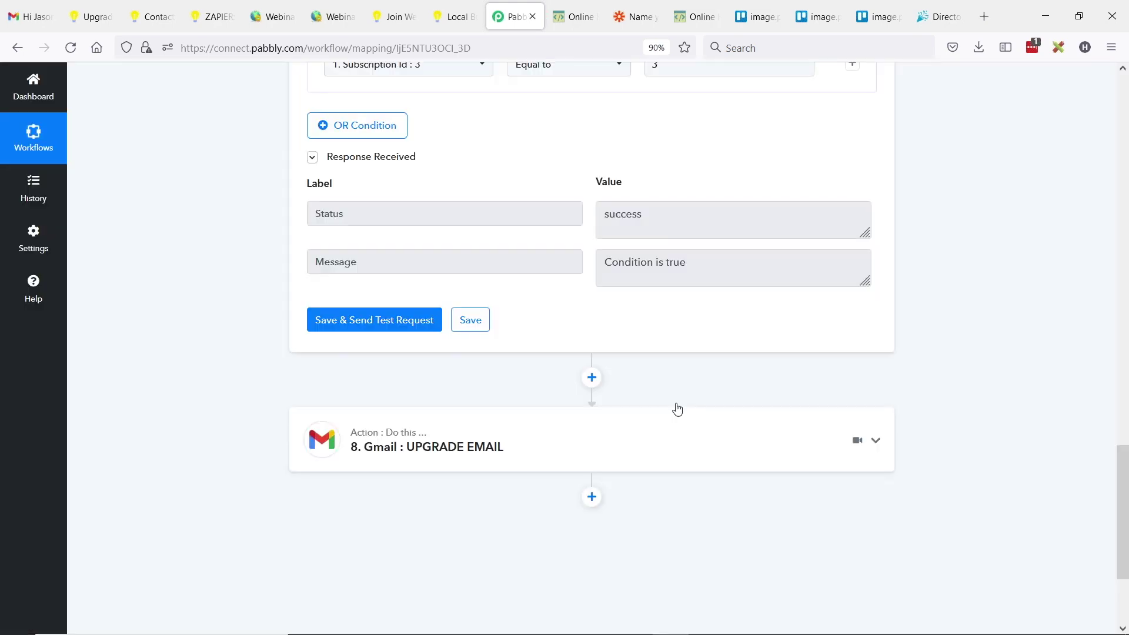
click(449, 453)
scroll(388, 474, down, 5)
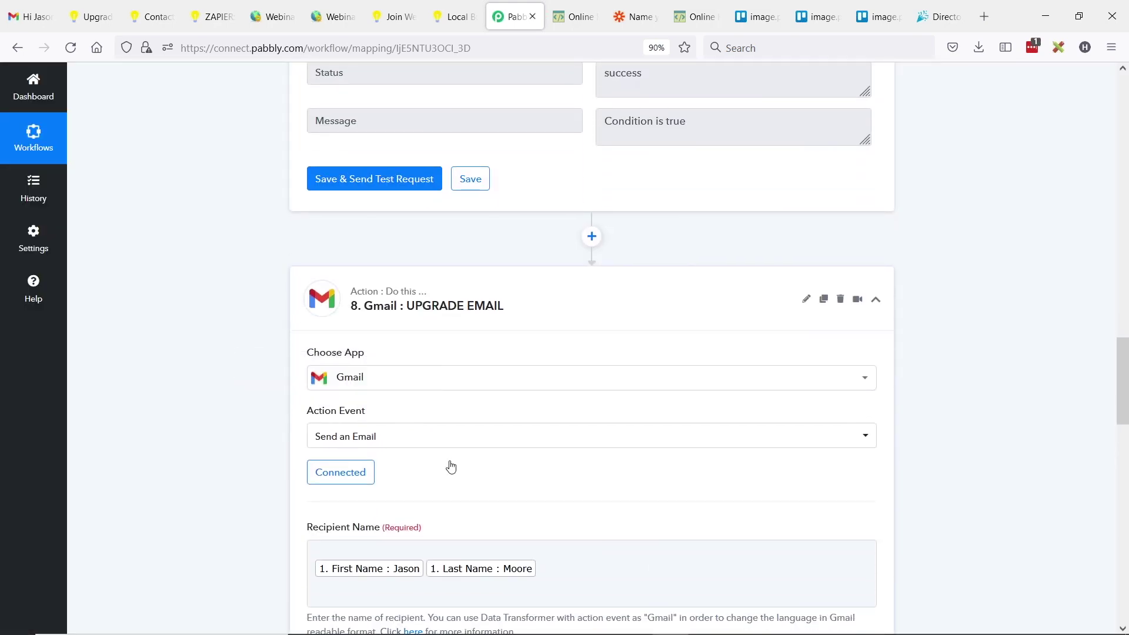
scroll(472, 436, down, 5)
scroll(425, 441, up, 12)
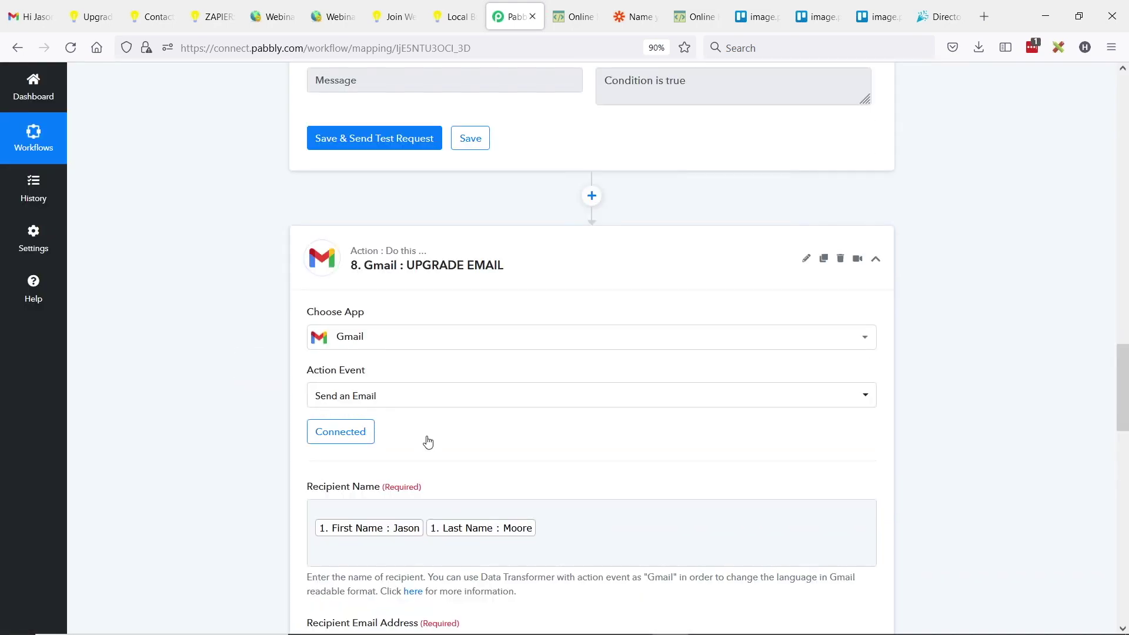
scroll(517, 418, up, 10)
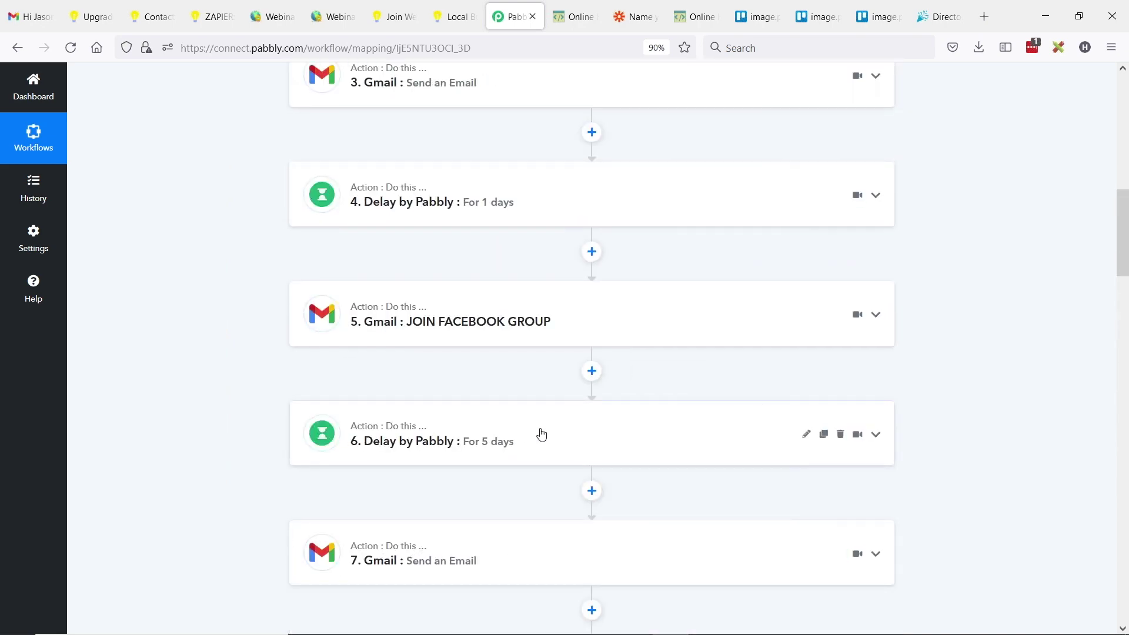
- Go to the Dashboard, open Welcome Email Series, and copy its webhook URL
scroll(559, 412, up, 12)
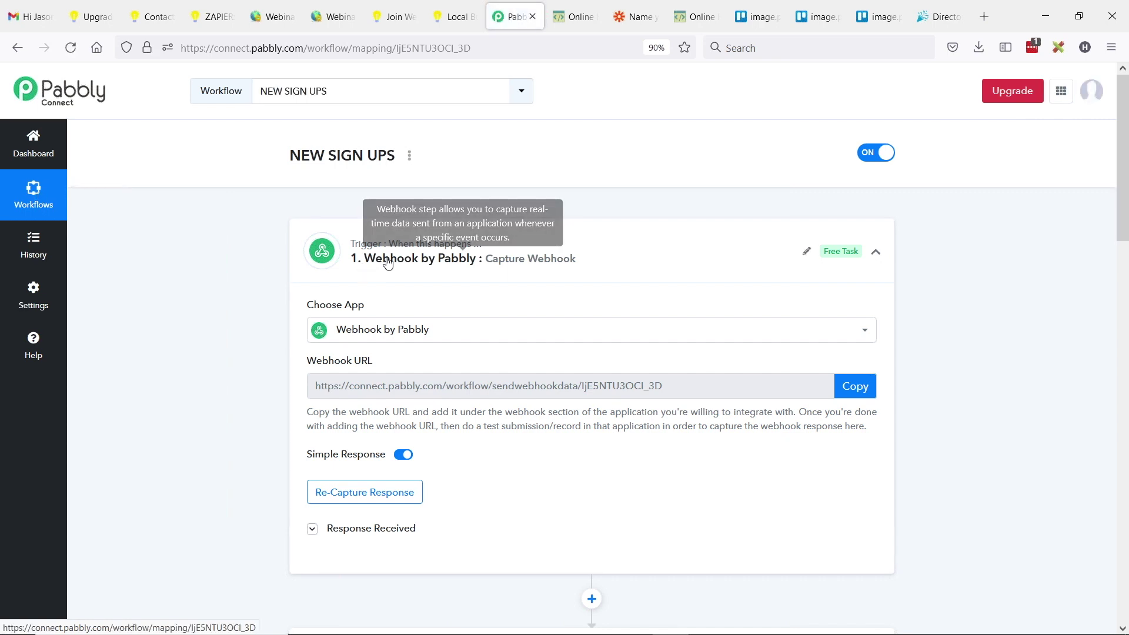
click(31, 144)
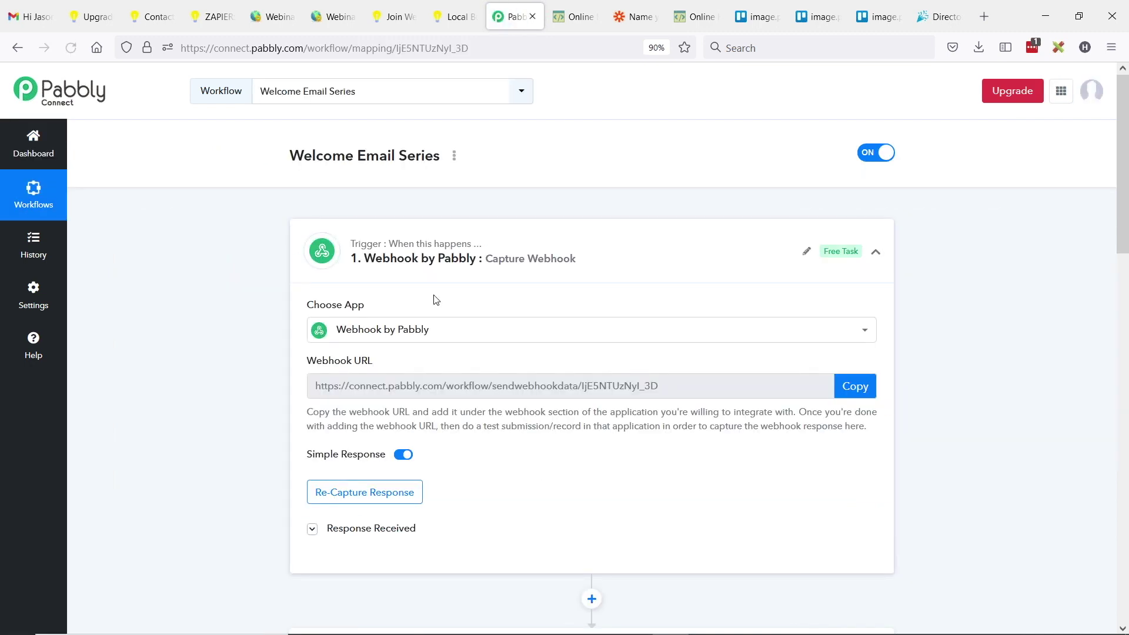
click(861, 389)
- Paste the Welcome Email Series webhook URL into the Paid and Free Members Signup links and save
click(280, 17)
click(328, 15)
triple_click(854, 437)
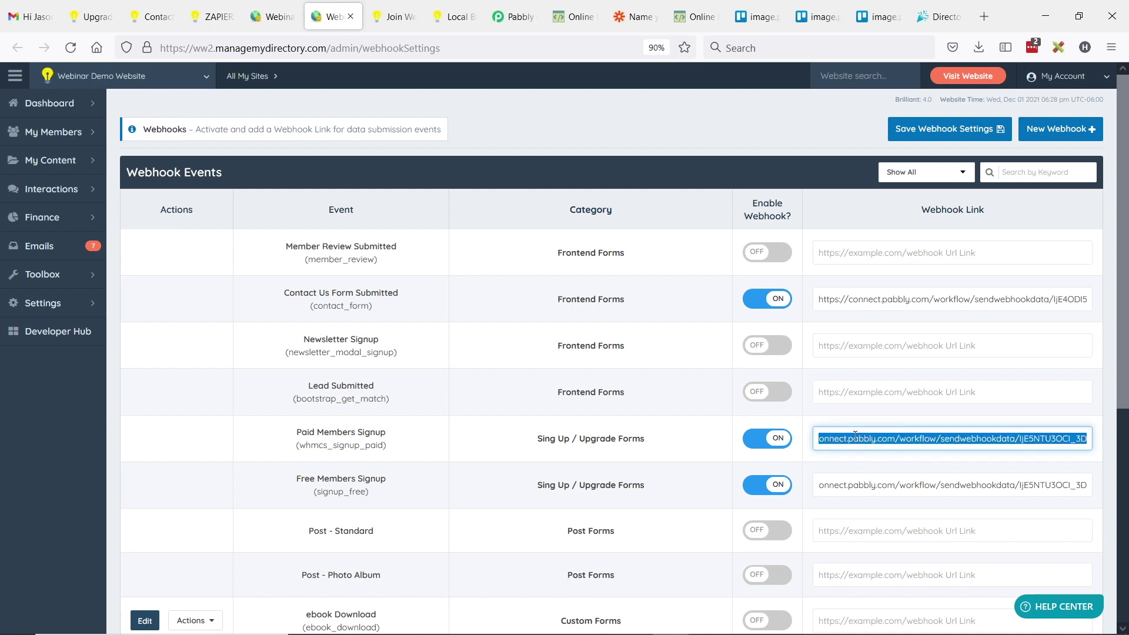
triple_click(858, 483)
click(982, 128)
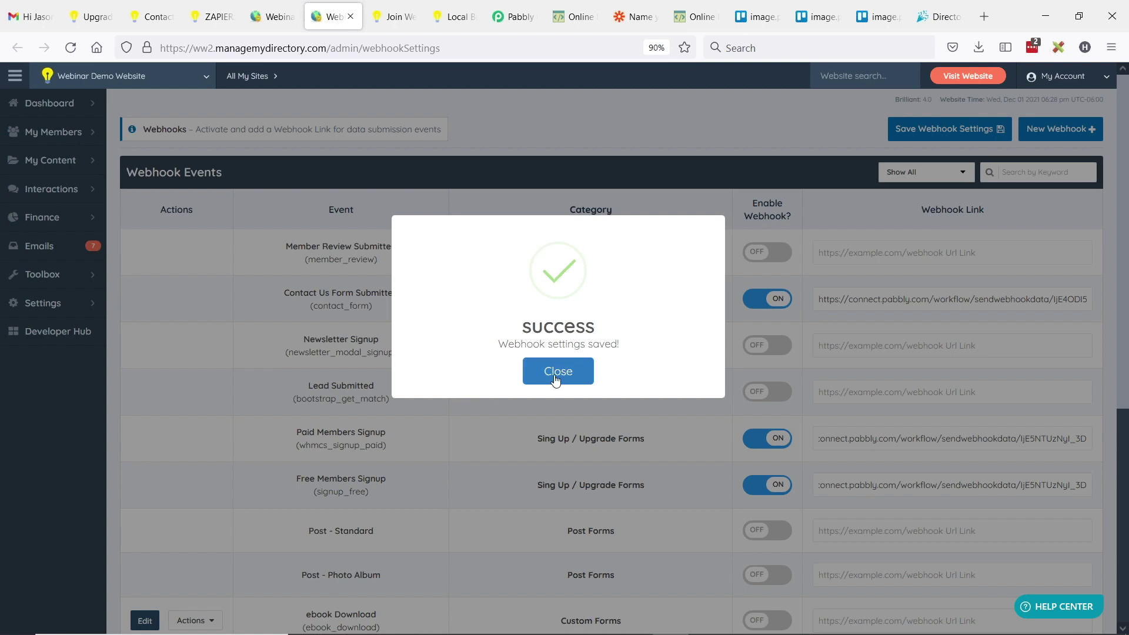
click(556, 376)
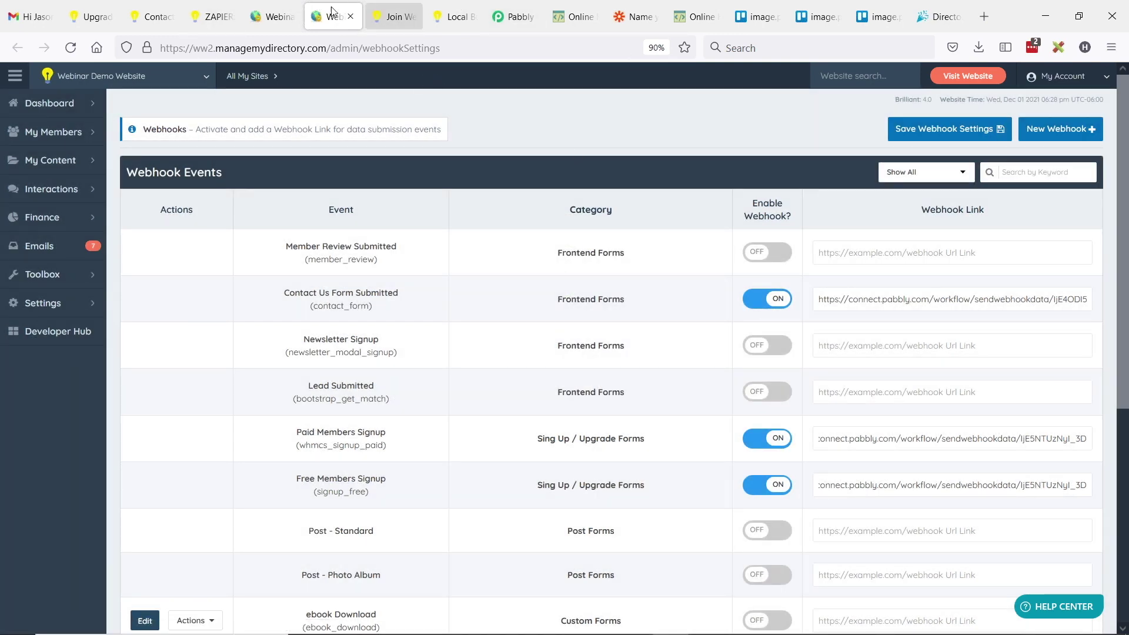
- Delete all emails from the Gmail inbox and open the site's membership join page
click(270, 16)
click(147, 128)
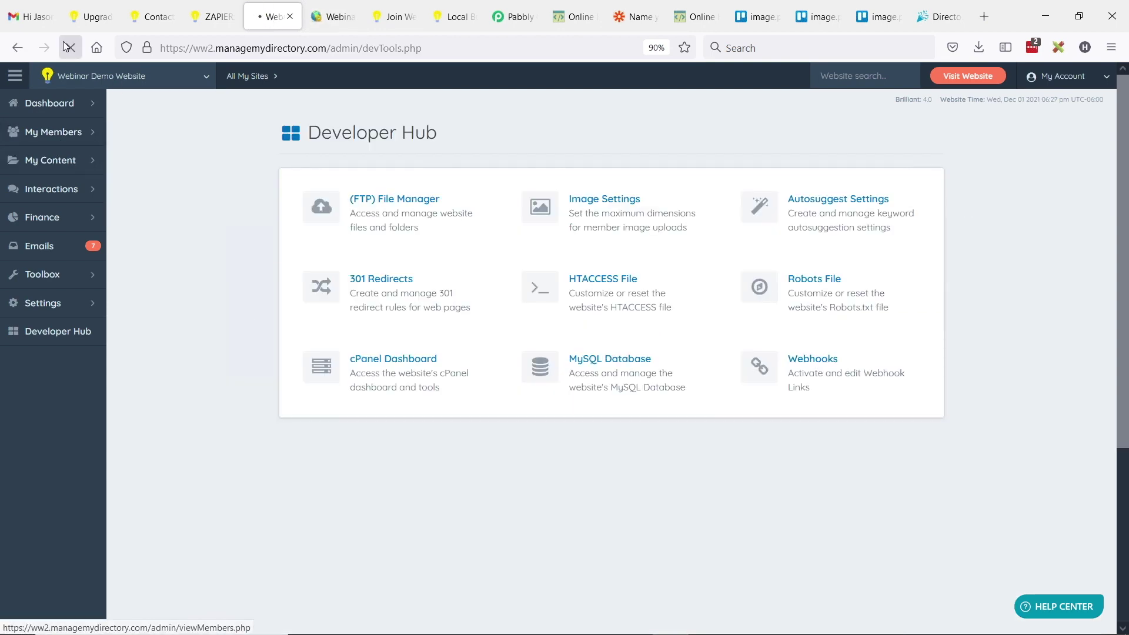
click(29, 16)
click(91, 181)
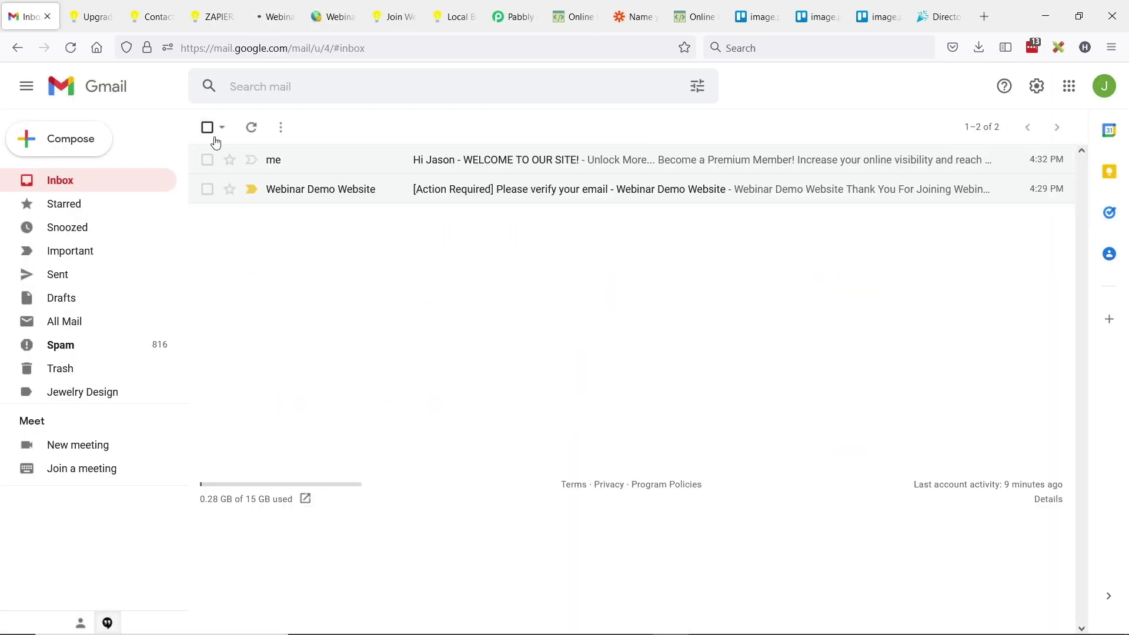
click(207, 127)
click(320, 128)
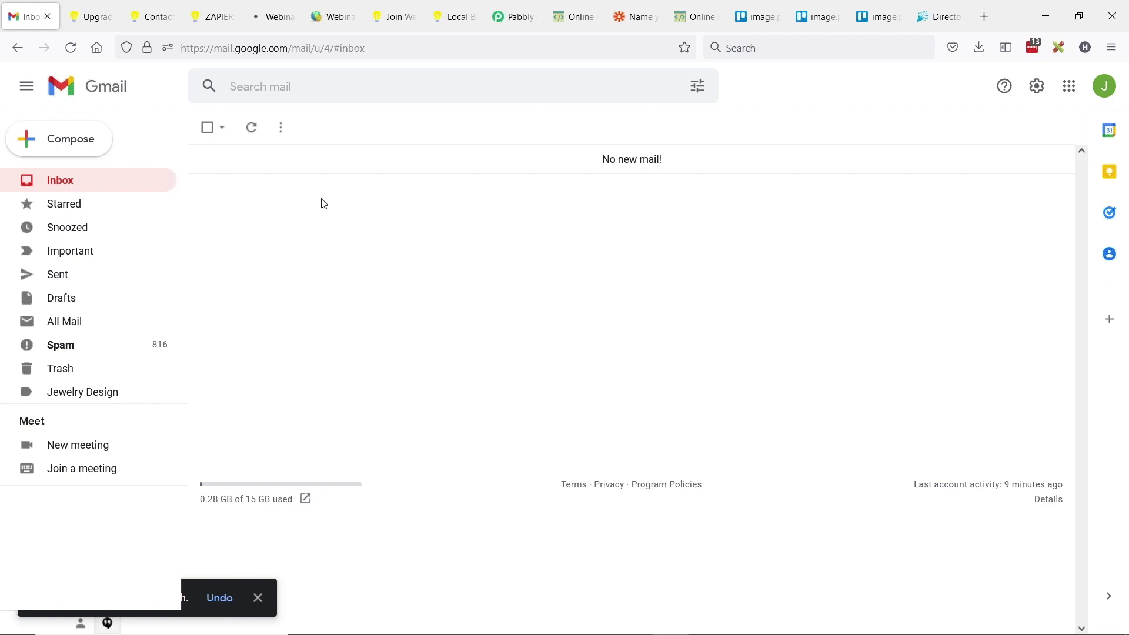
click(273, 16)
click(393, 17)
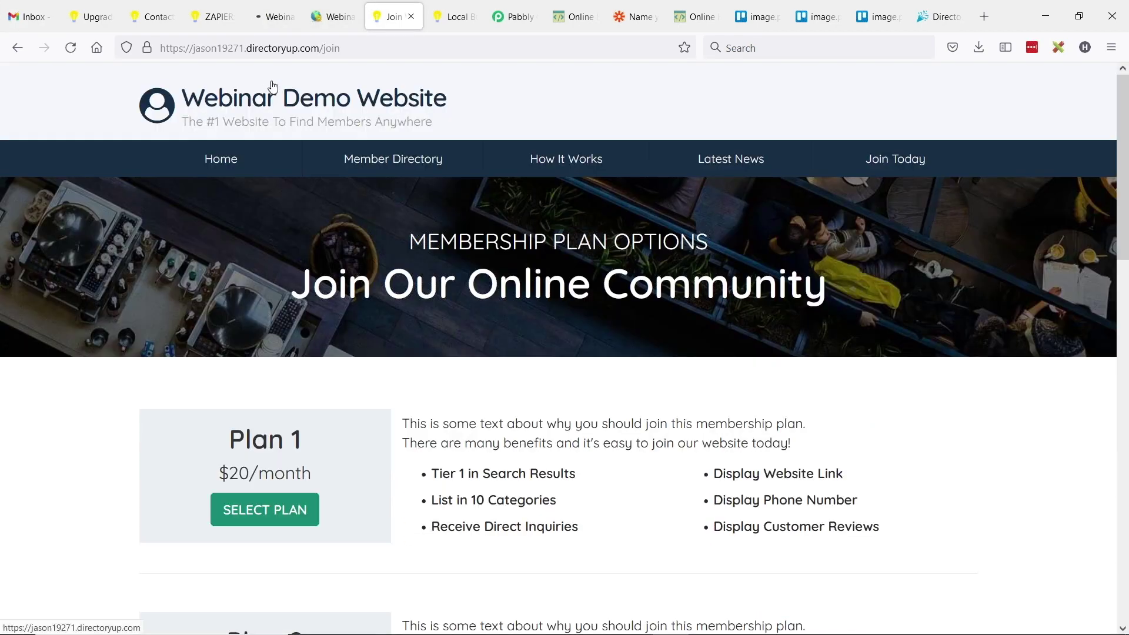
- Choose the free Plan 3 Local Business Listing and reload its checkout page
click(512, 16)
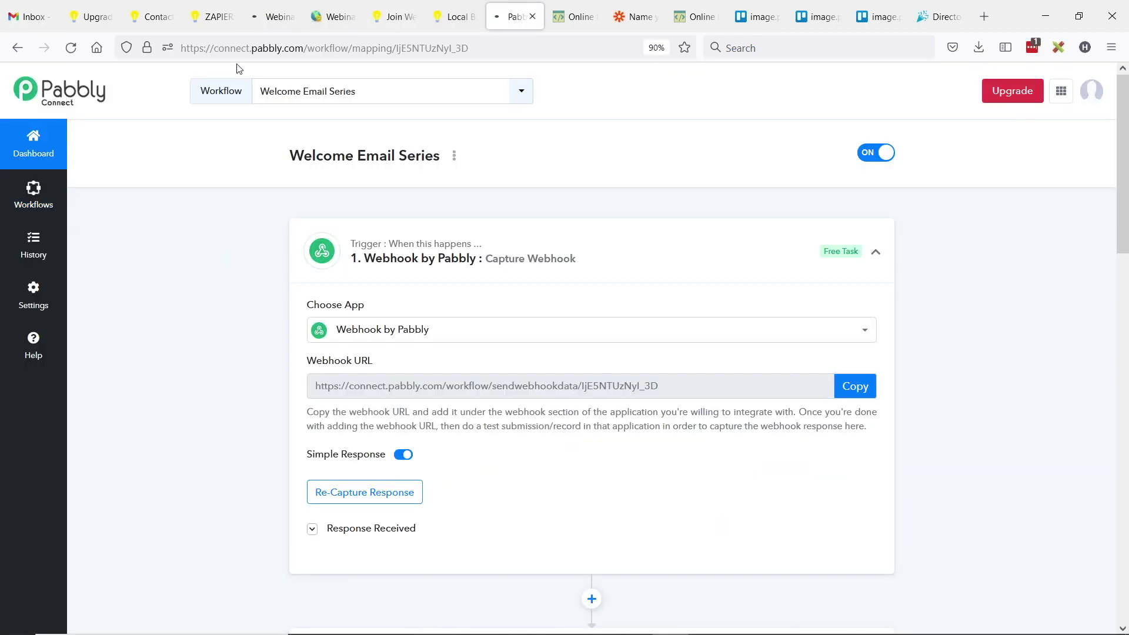
click(393, 17)
scroll(355, 386, down, 7)
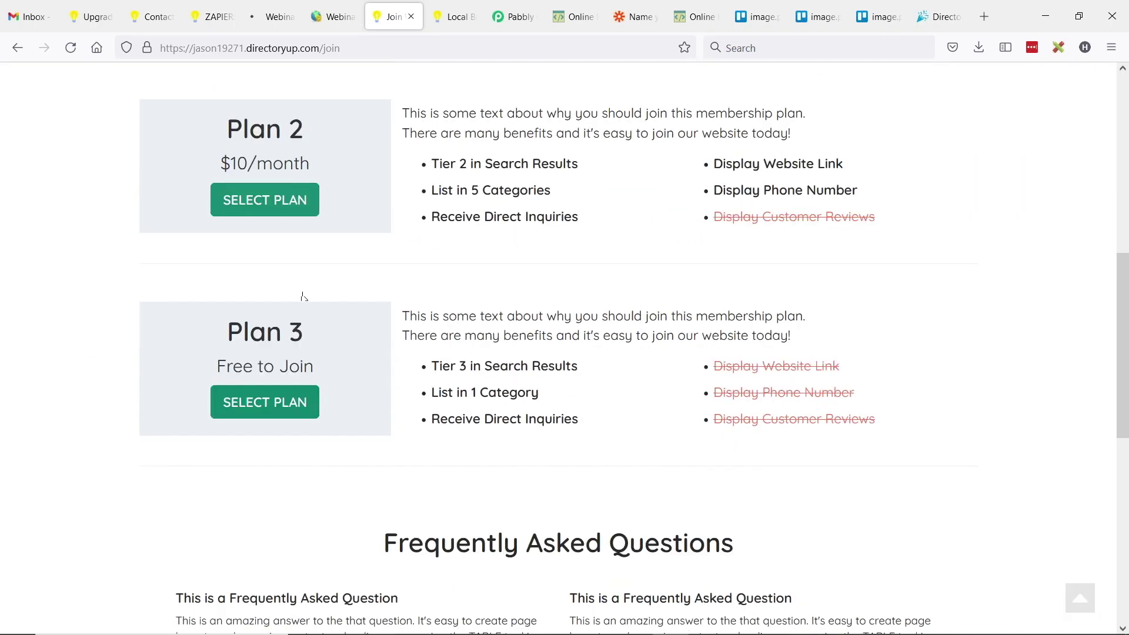
click(264, 402)
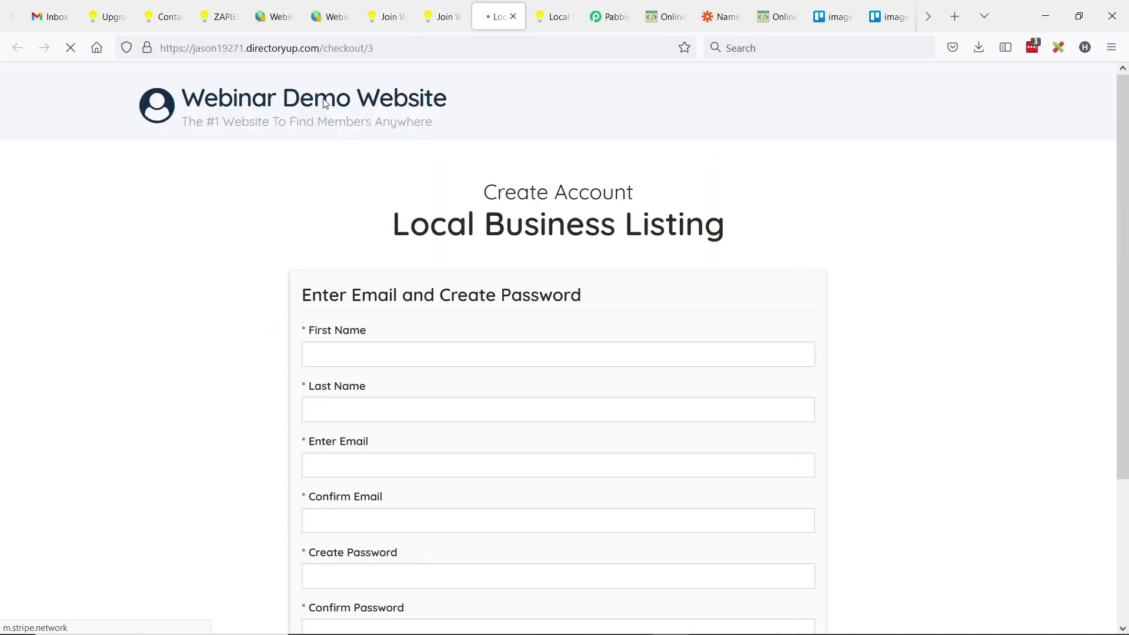
double_click(372, 47)
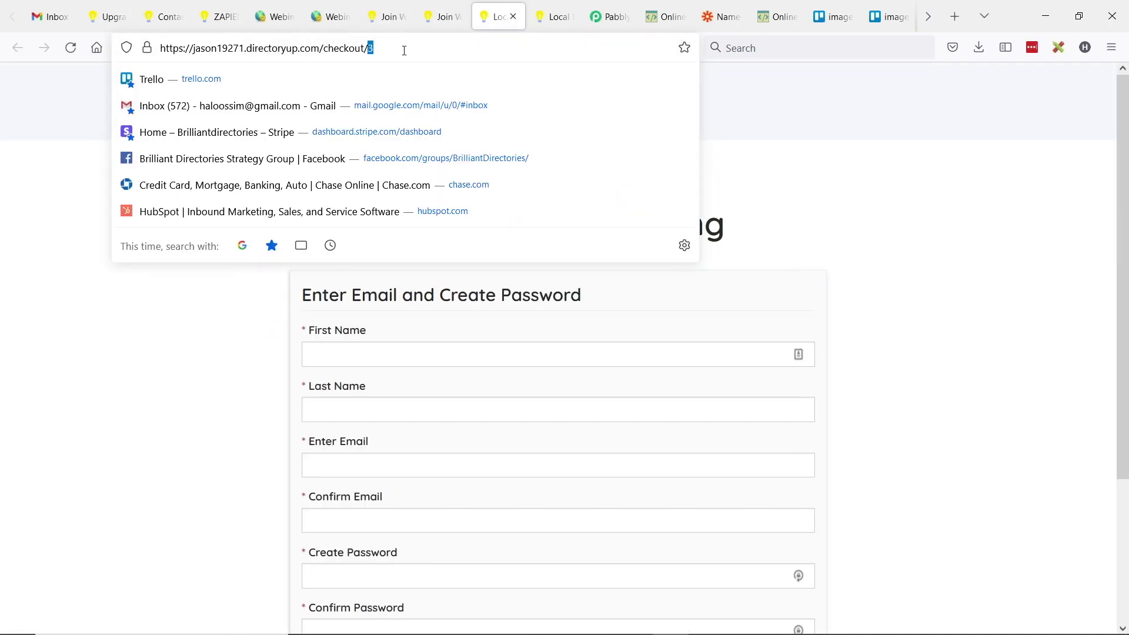
key(Return)
- Fill in the member's first and last name, email and confirm email, then submit Create My Profile
click(422, 354)
key(Tab)
key(Tab)
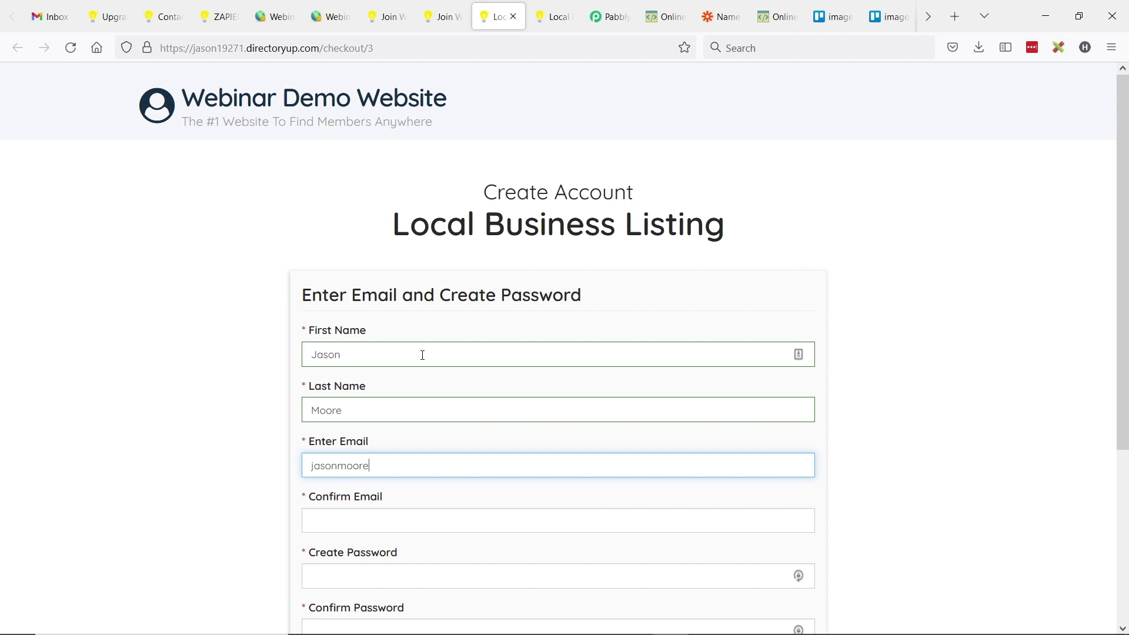
key(ctrl+a)
key(ctrl+c)
key(Tab)
key(ctrl+v)
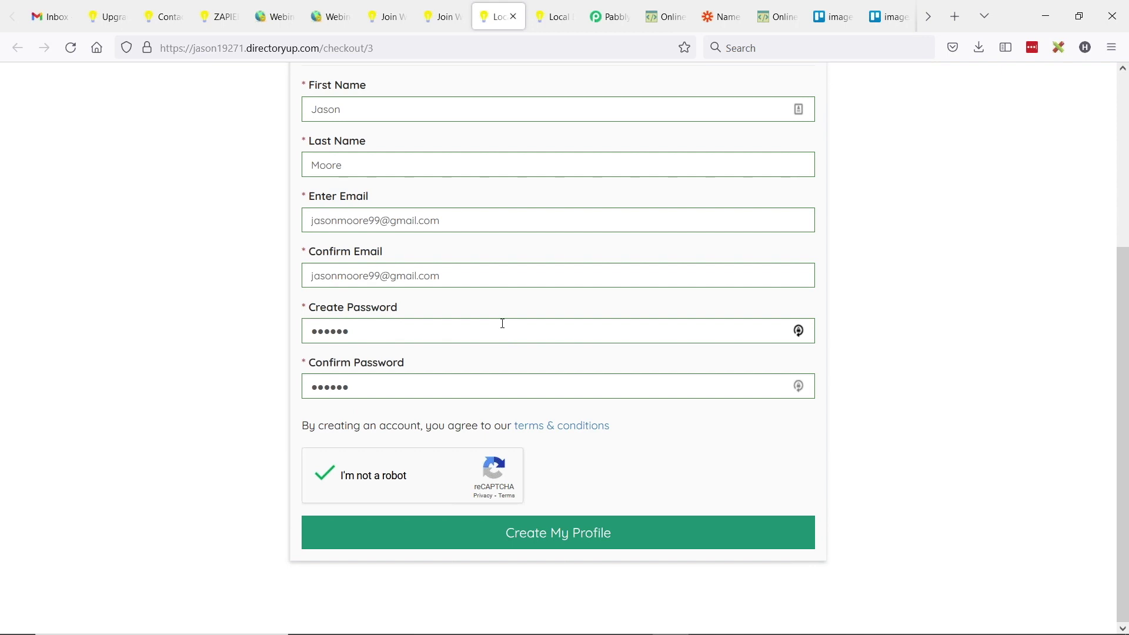
click(567, 537)
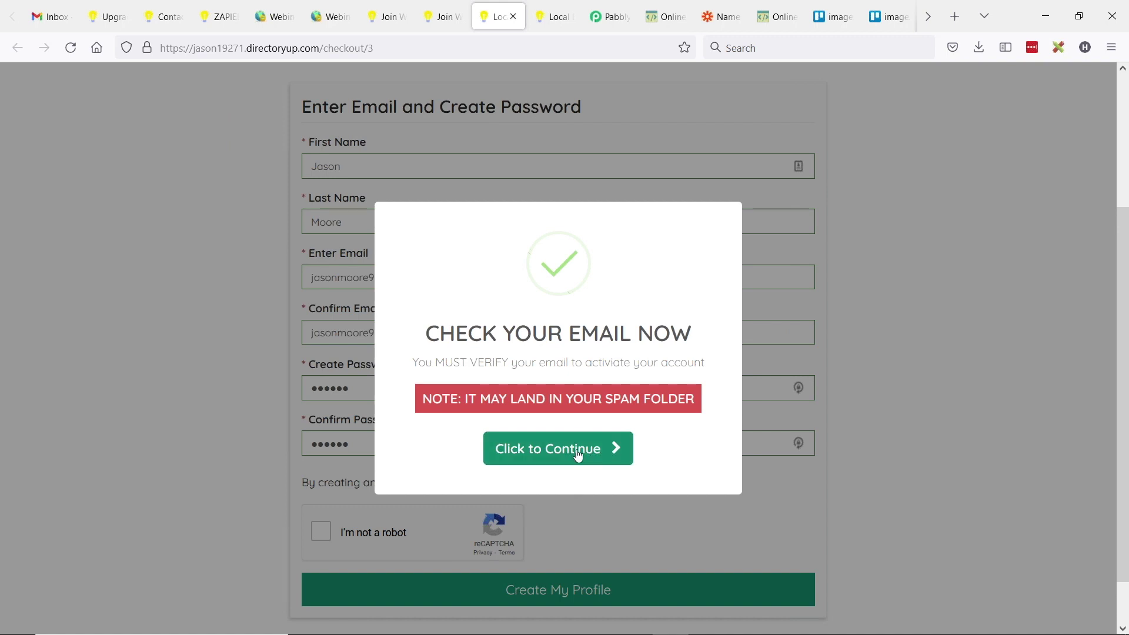
- Open the [Action Required] verification email in Gmail and follow its verify link
click(565, 462)
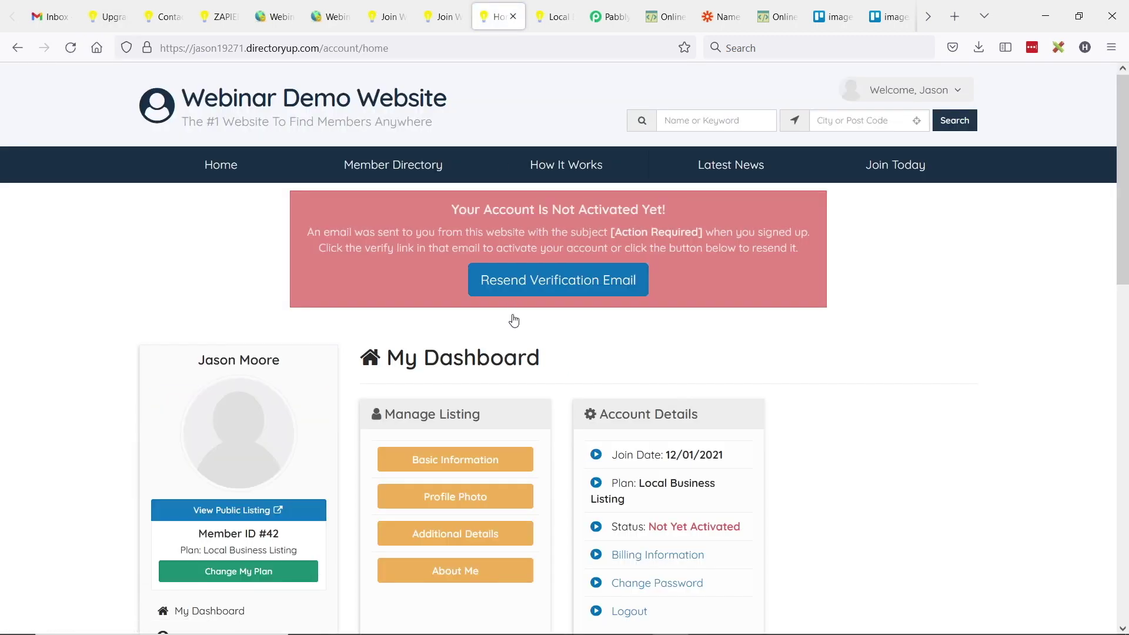
click(52, 17)
click(339, 167)
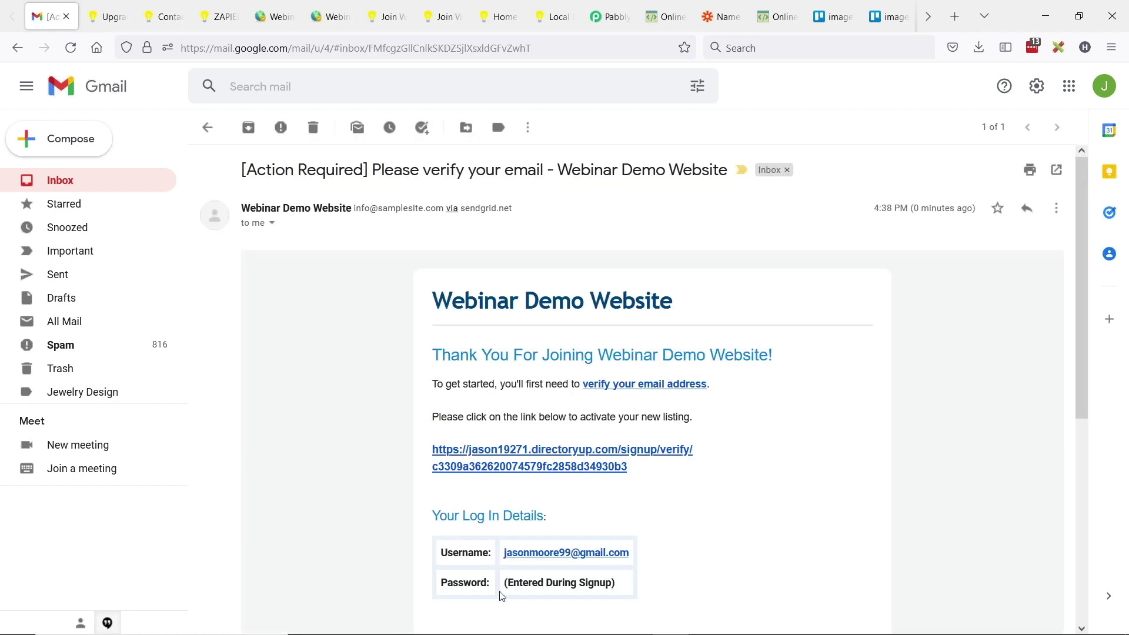
click(465, 467)
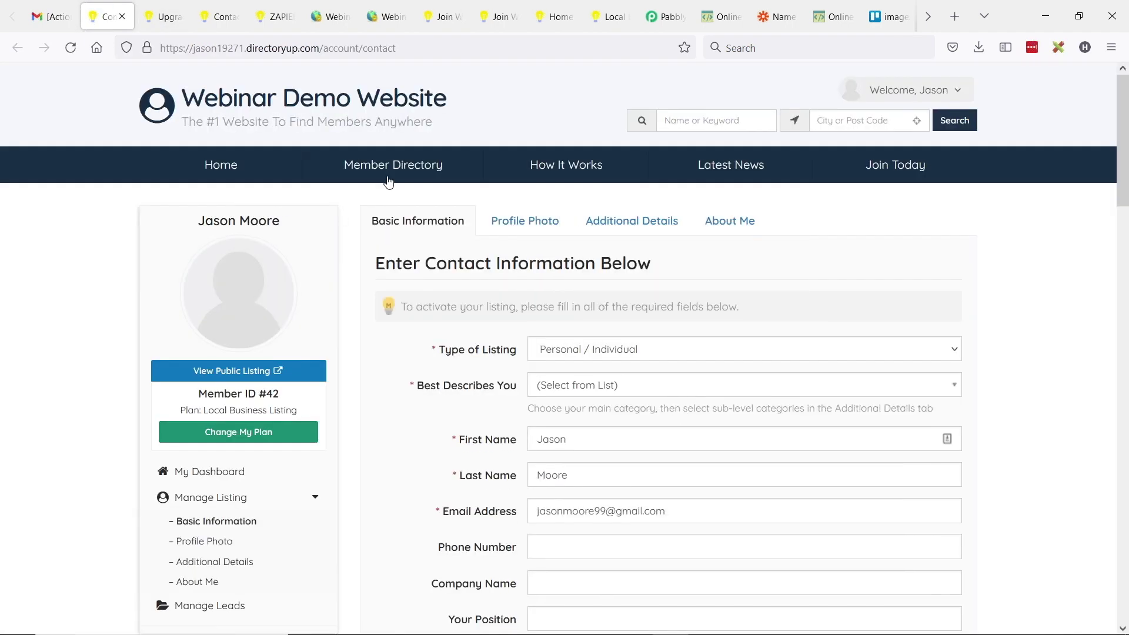
click(51, 16)
click(664, 16)
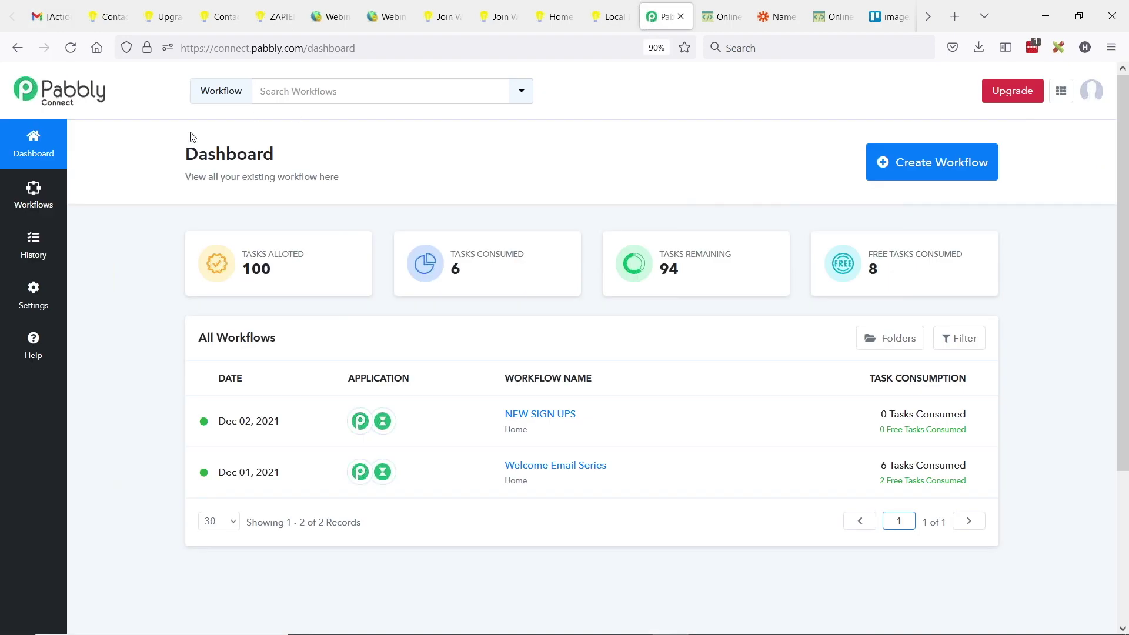
click(34, 244)
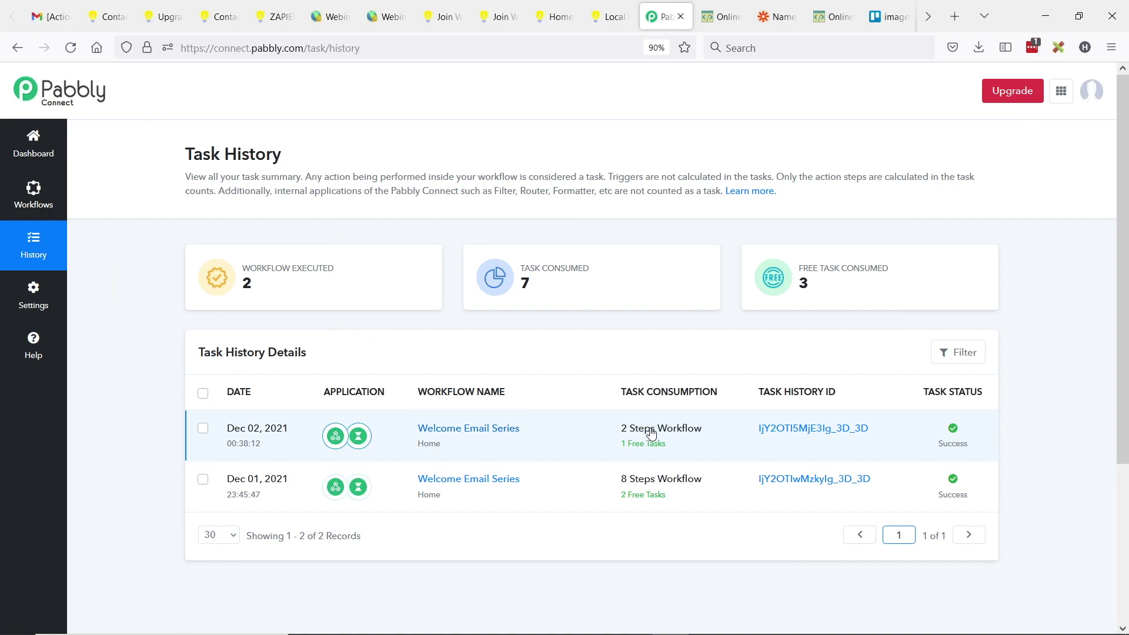
click(587, 434)
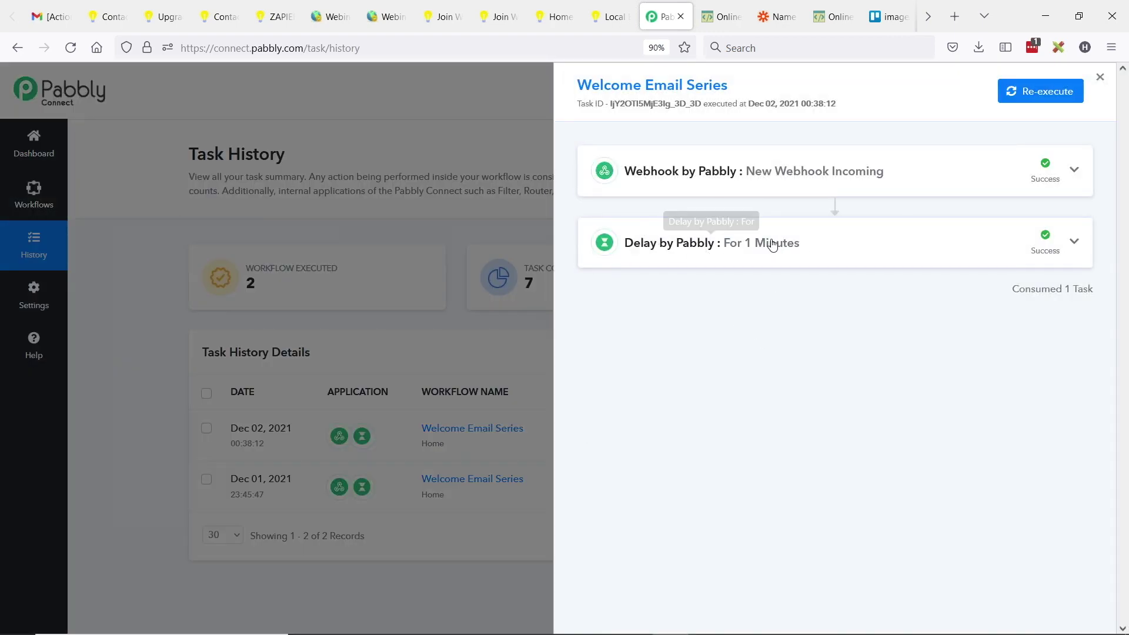
click(70, 48)
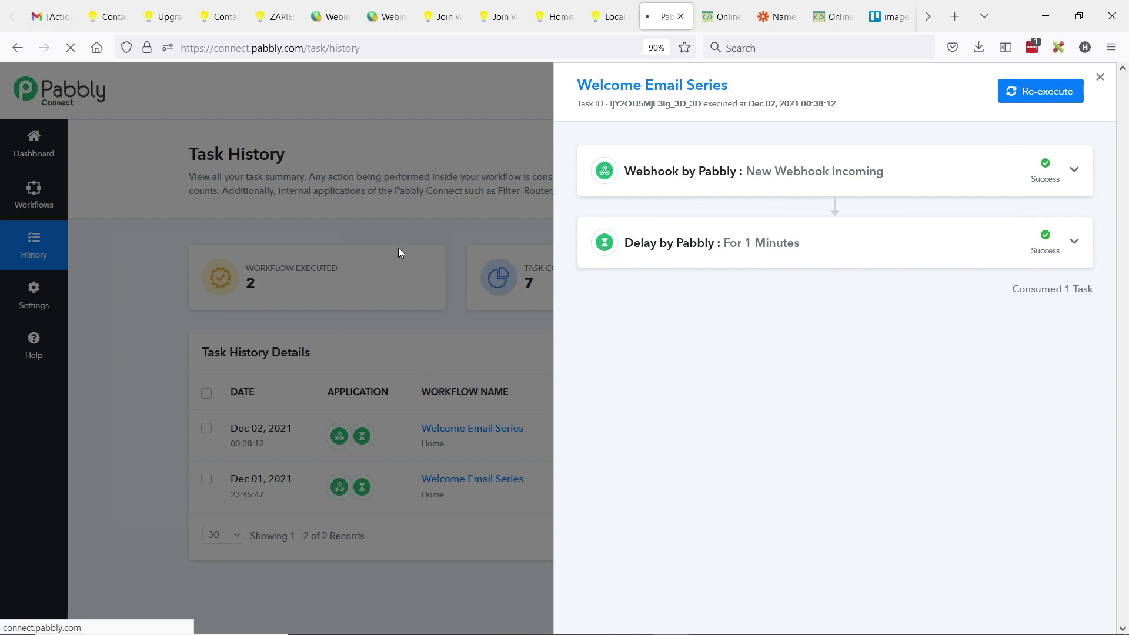
click(50, 17)
click(56, 189)
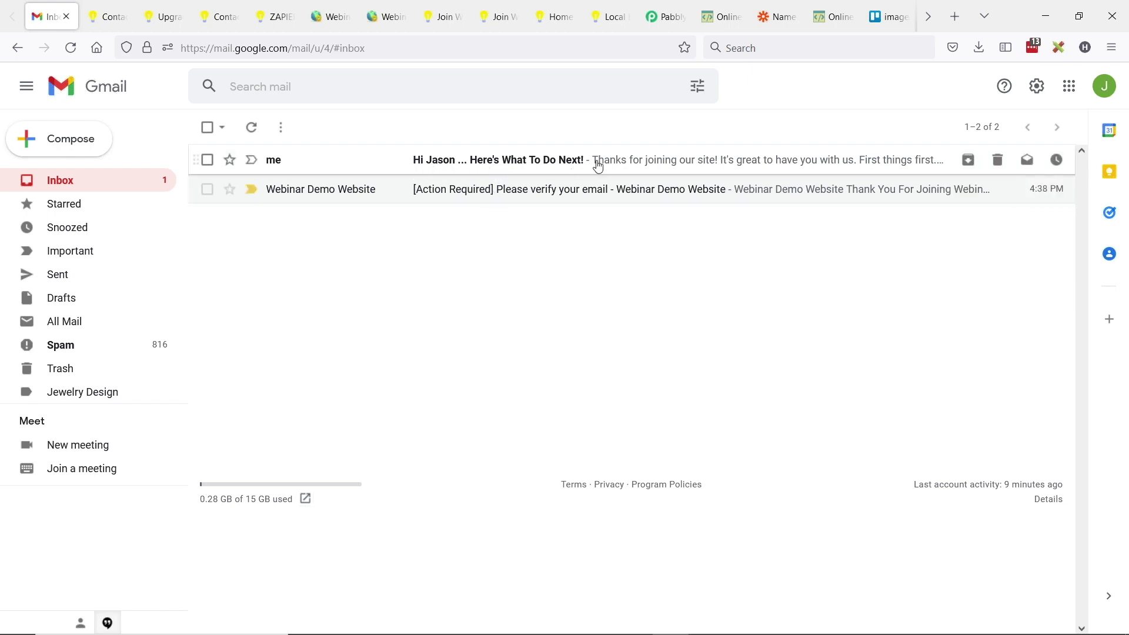
- Open the 'Here's What To Do Next!' email and open its video thumbnail link in a new tab
click(540, 165)
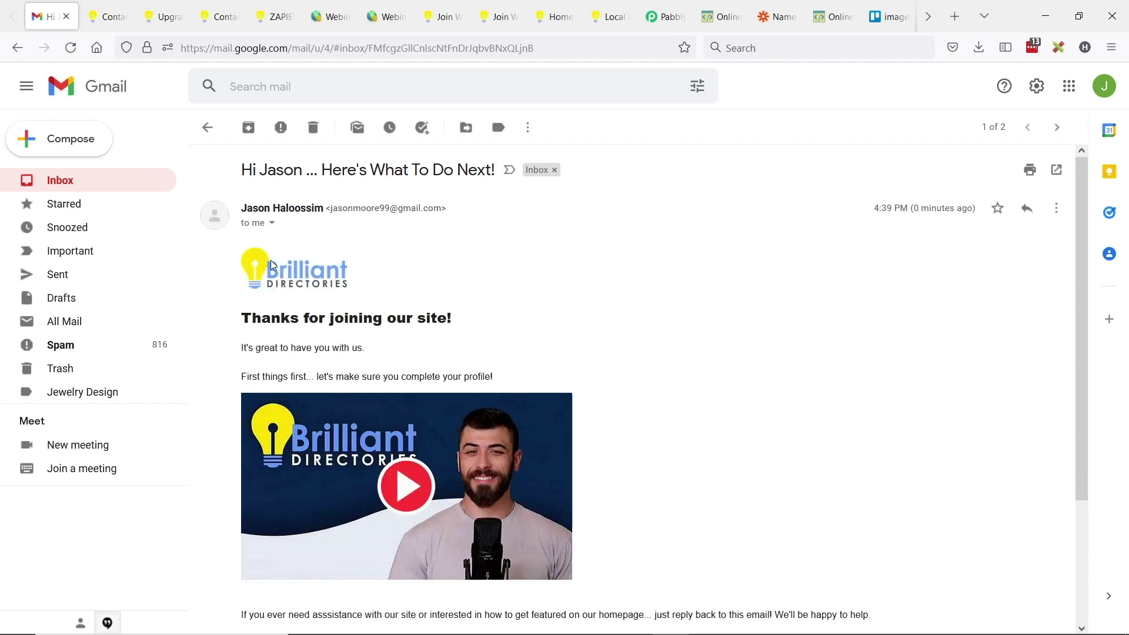
scroll(306, 288, down, 3)
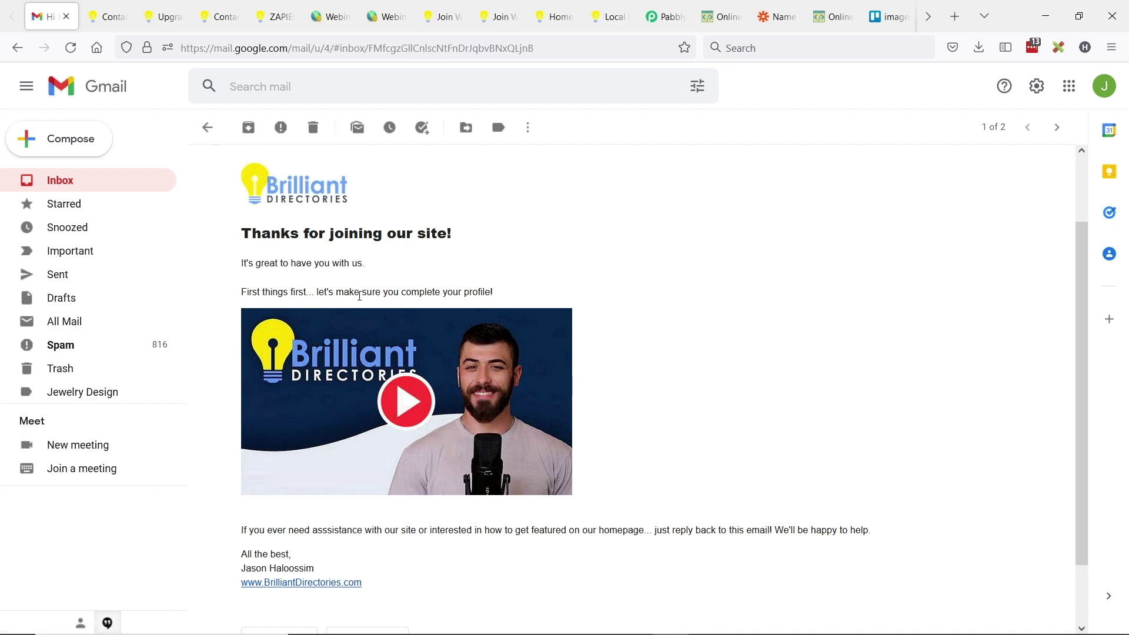
drag(520, 293, 319, 292)
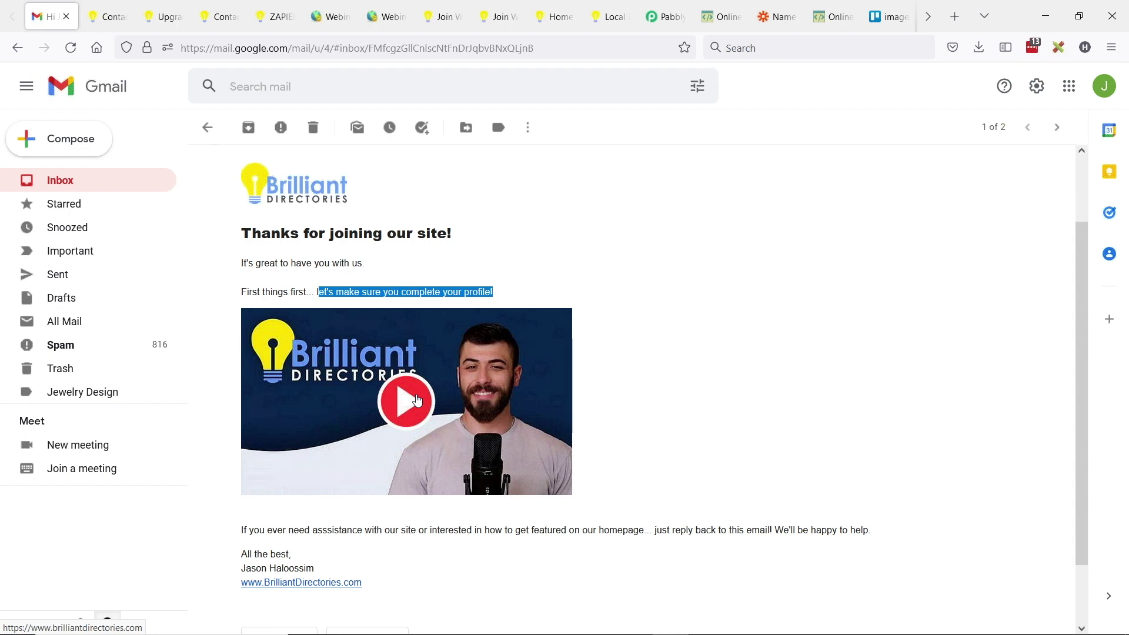
middle_click(416, 399)
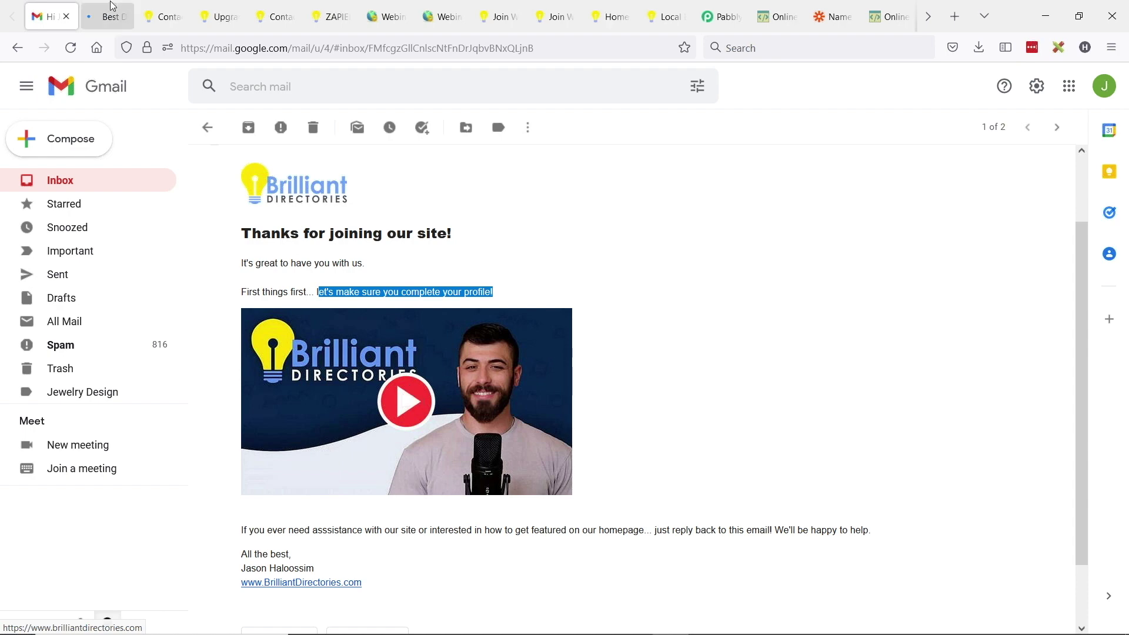
click(112, 6)
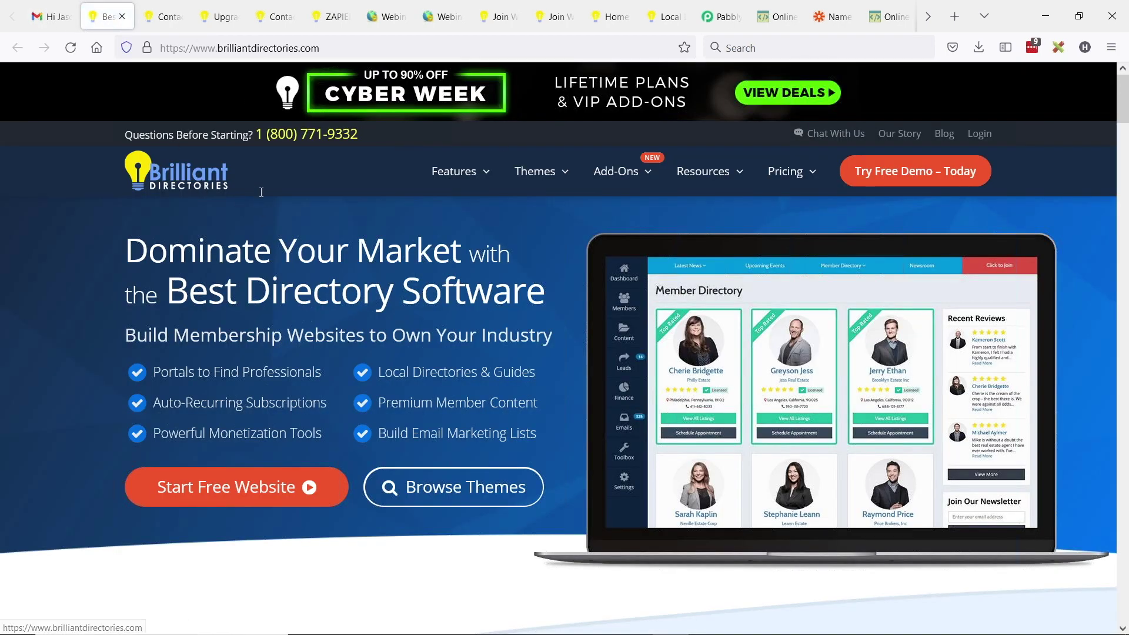
click(51, 16)
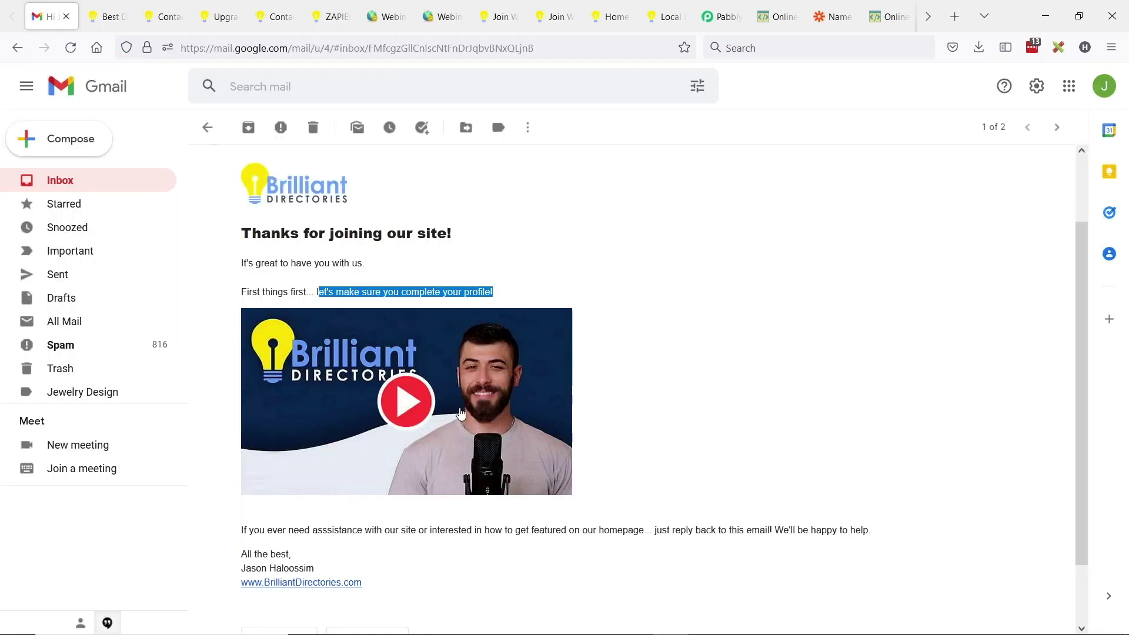
- Read the rest of the welcome email's text, then go back to the inbox
click(534, 288)
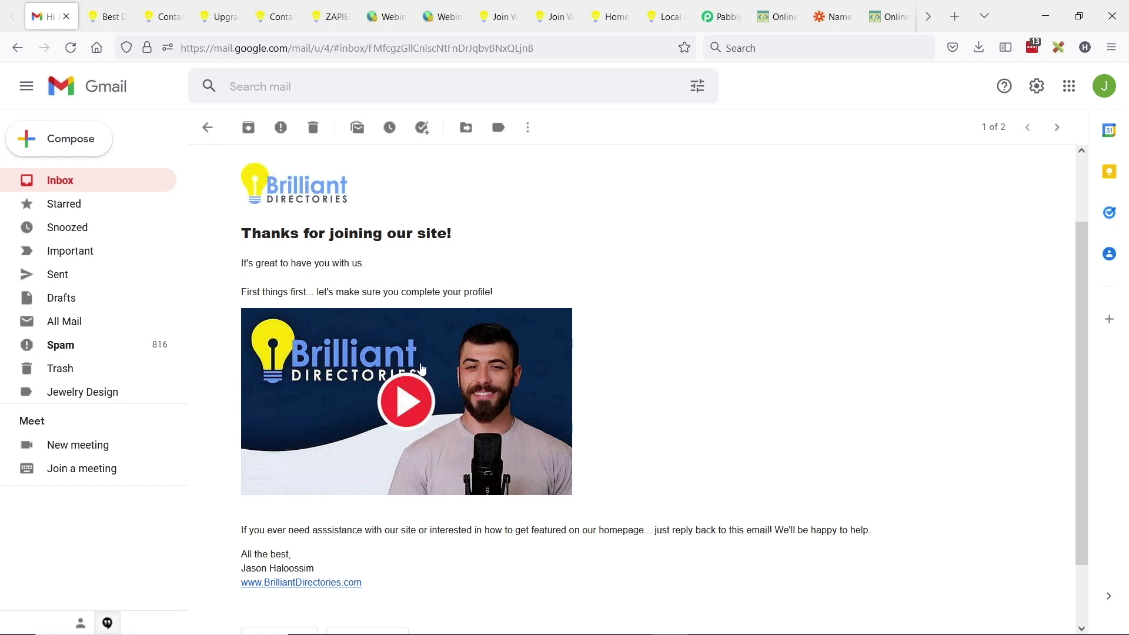
scroll(336, 330, down, 2)
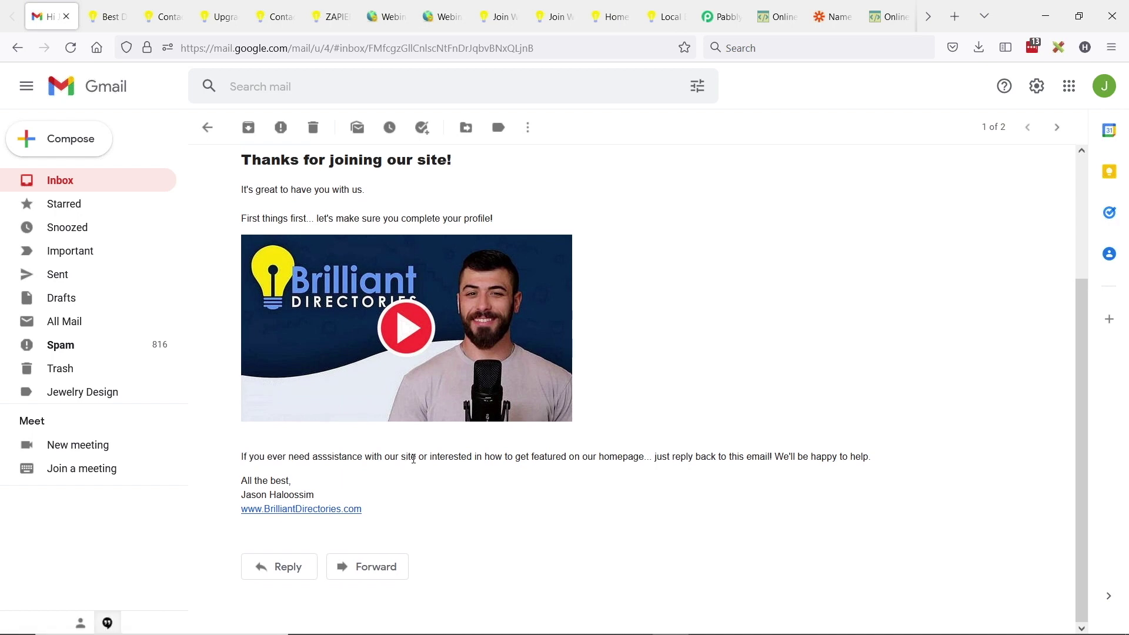
drag(503, 452, 655, 448)
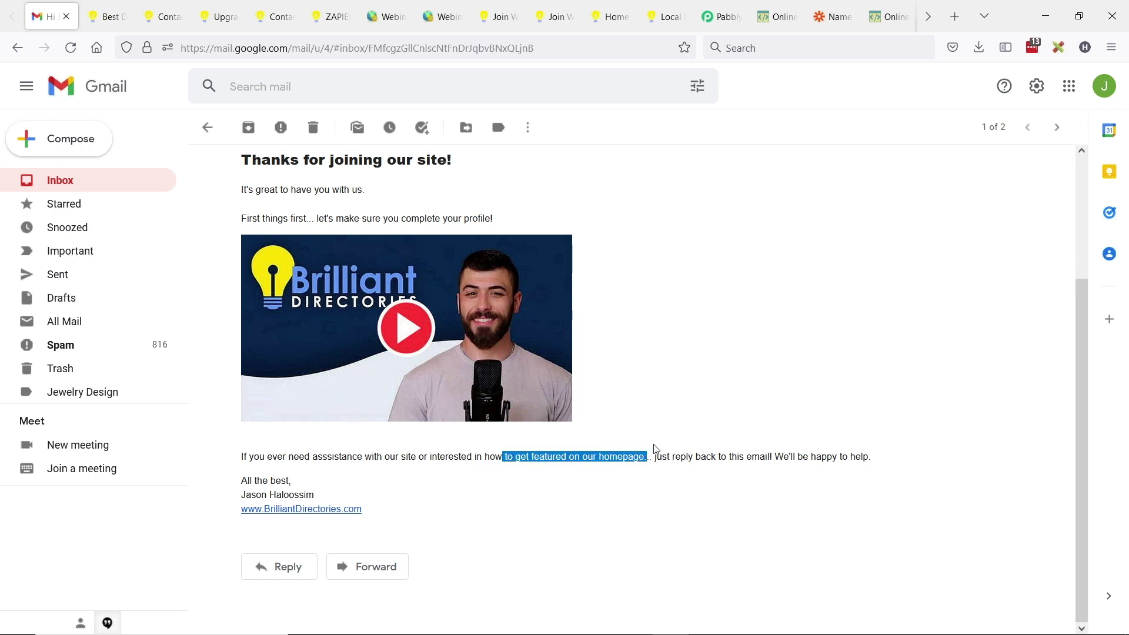
click(694, 453)
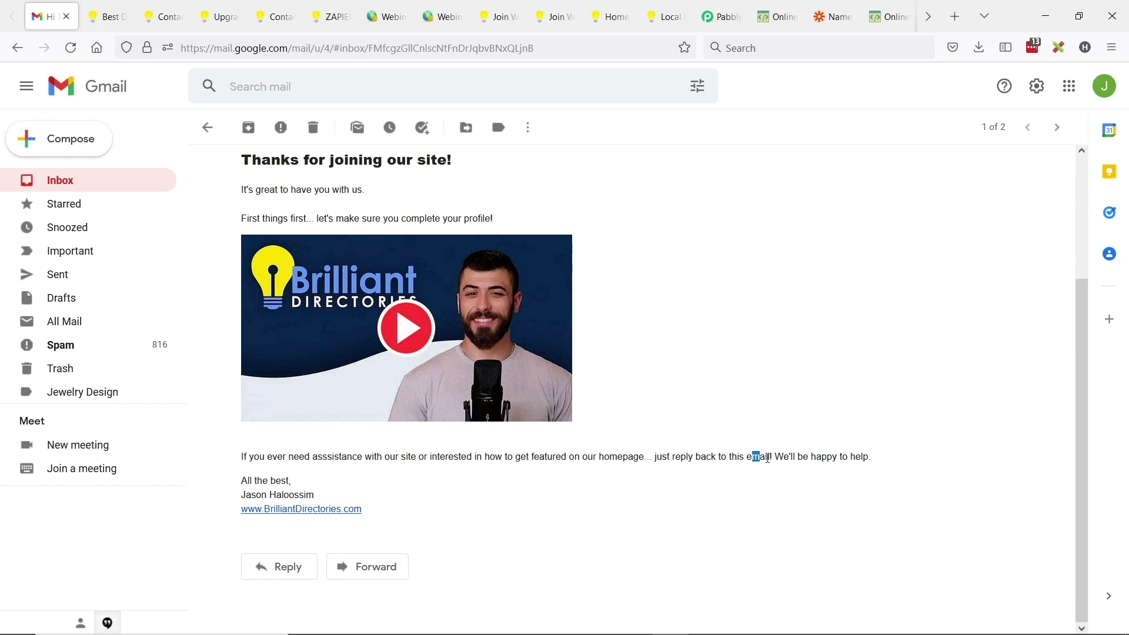
drag(874, 457, 656, 457)
click(614, 459)
scroll(604, 467, up, 3)
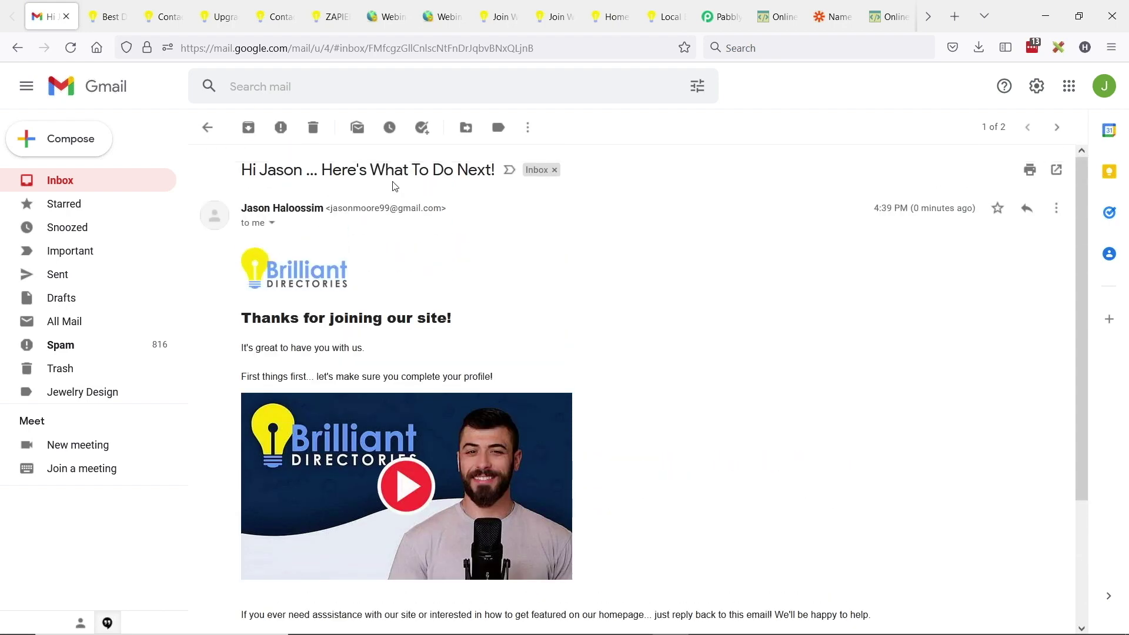
scroll(394, 185, down, 3)
scroll(191, 227, up, 3)
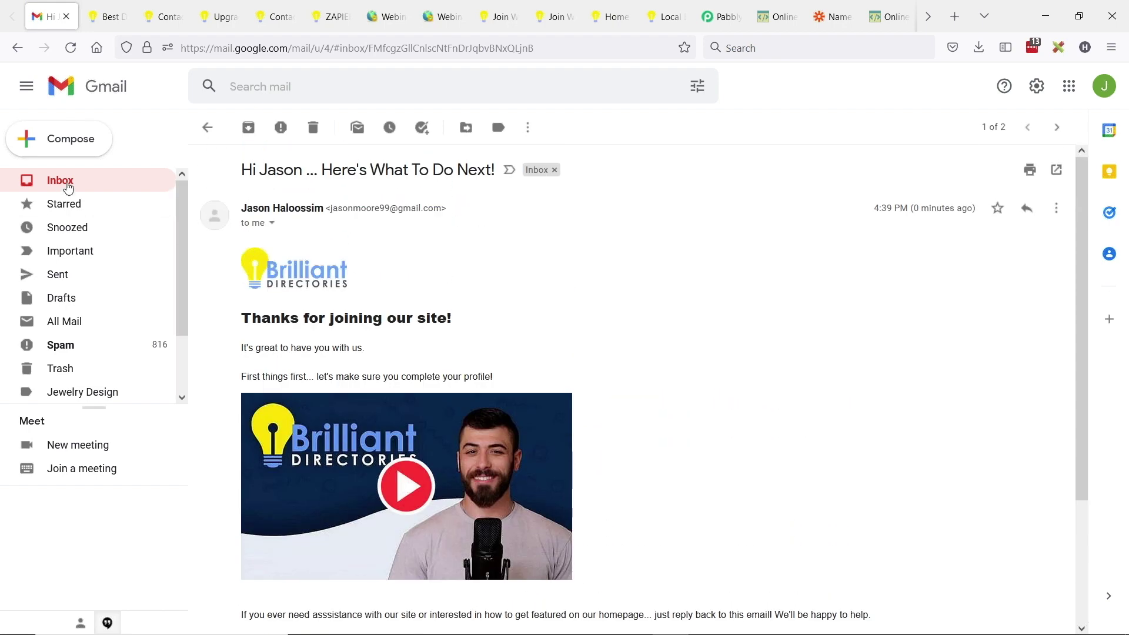
click(70, 184)
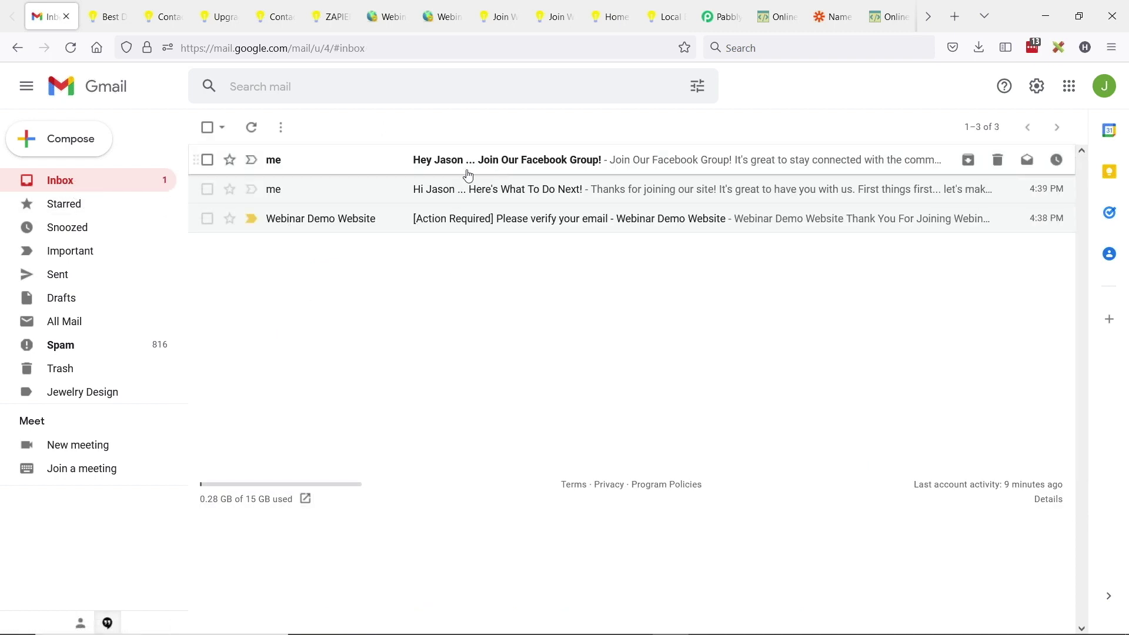
- Read the 'Join Our Facebook Group!' email, open its banner link in a new tab, and return to the inbox
click(522, 169)
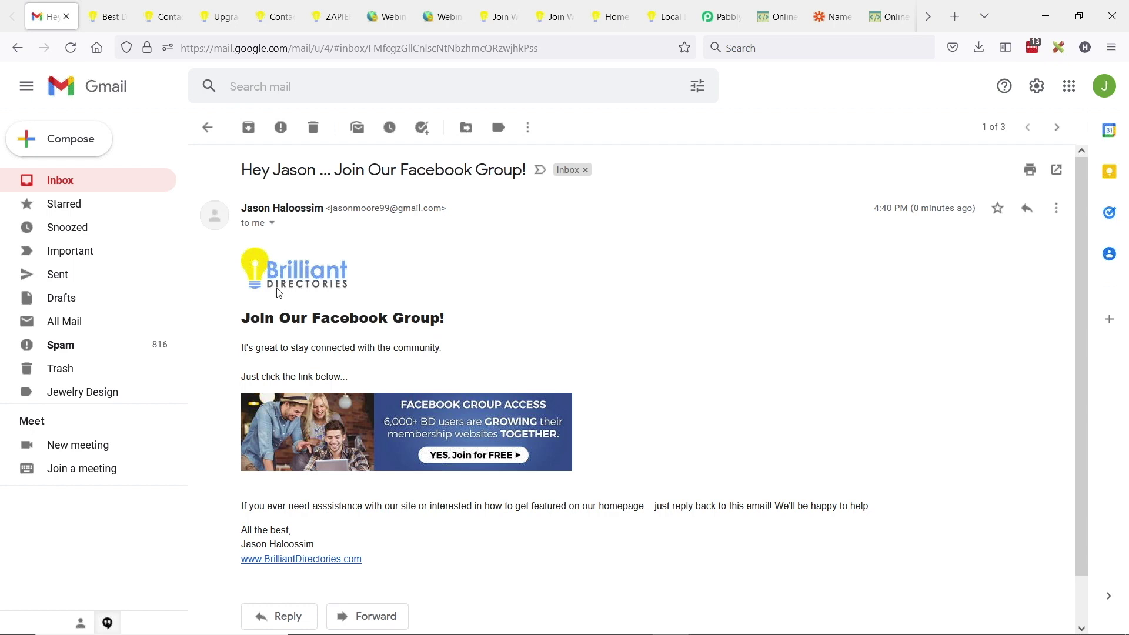
drag(250, 320, 326, 320)
click(380, 326)
mouse_move(338, 350)
mouse_down()
mouse_move(381, 349)
mouse_move(335, 360)
mouse_up()
click(275, 379)
scroll(339, 424, down, 1)
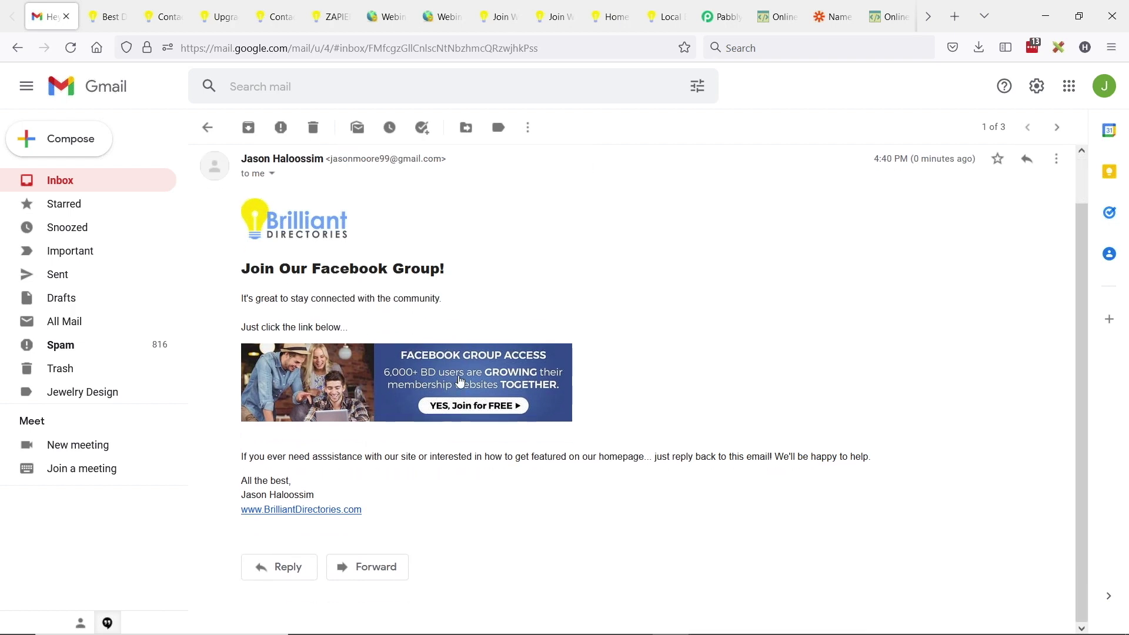
middle_click(444, 388)
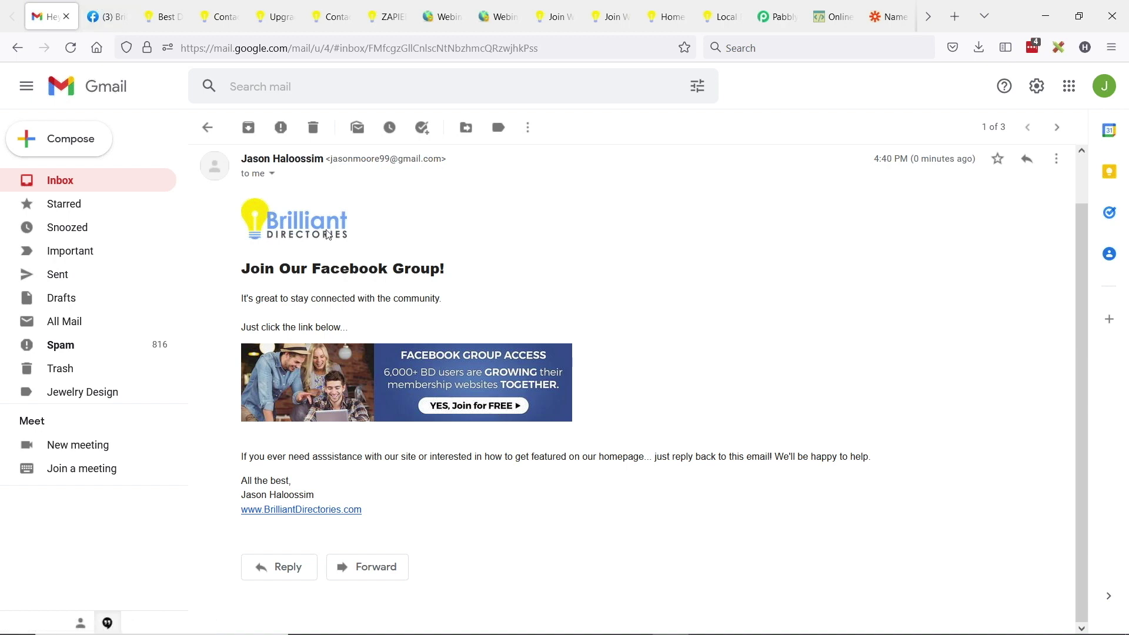
scroll(450, 432, up, 1)
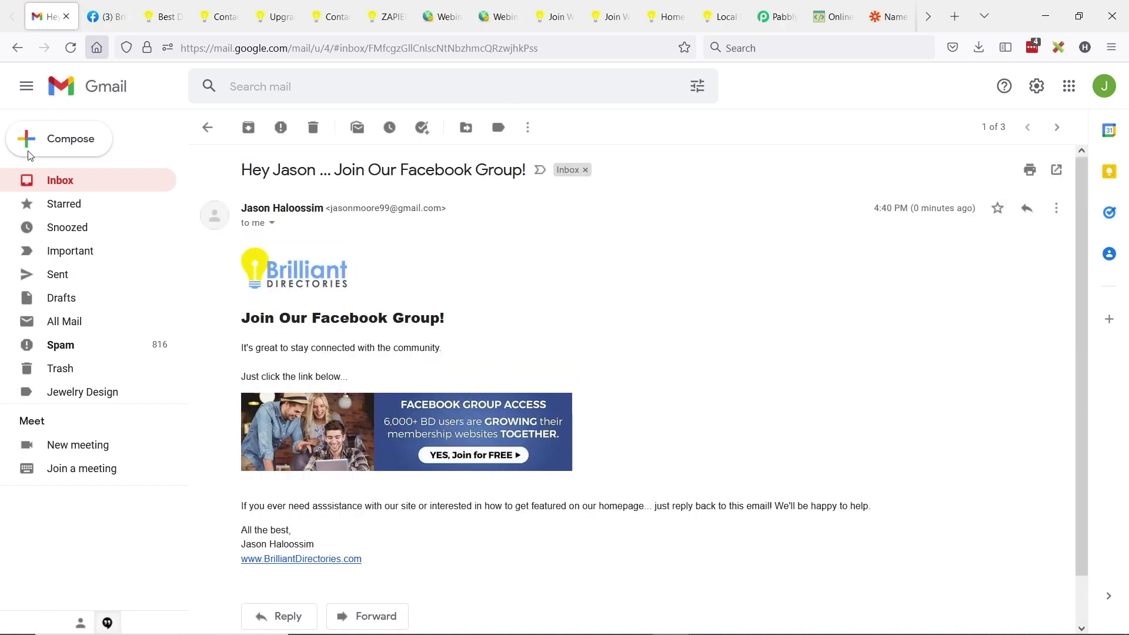
click(170, 179)
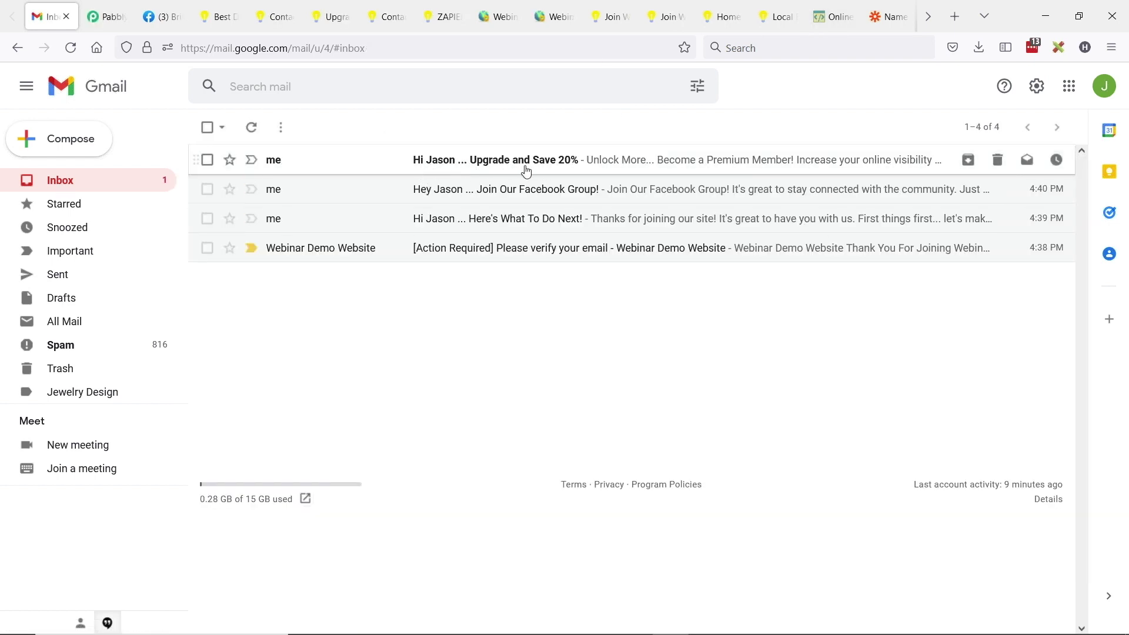
- Open the 'Upgrade and Save 20%' email and review its offer and benefits list
click(561, 166)
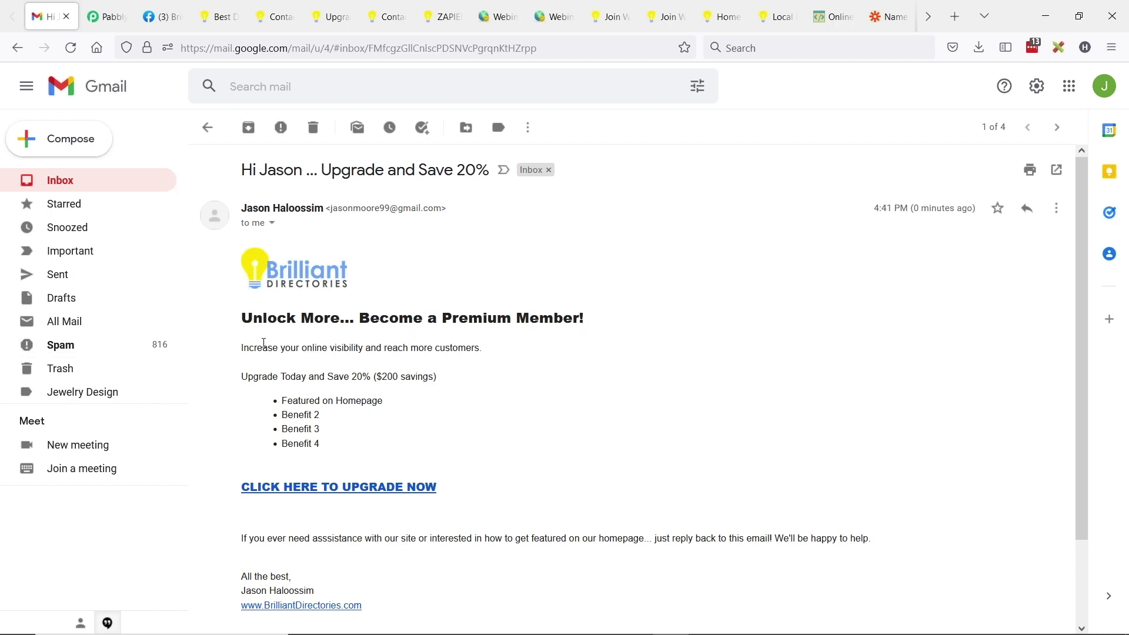
drag(320, 445, 251, 374)
click(314, 362)
scroll(415, 383, down, 3)
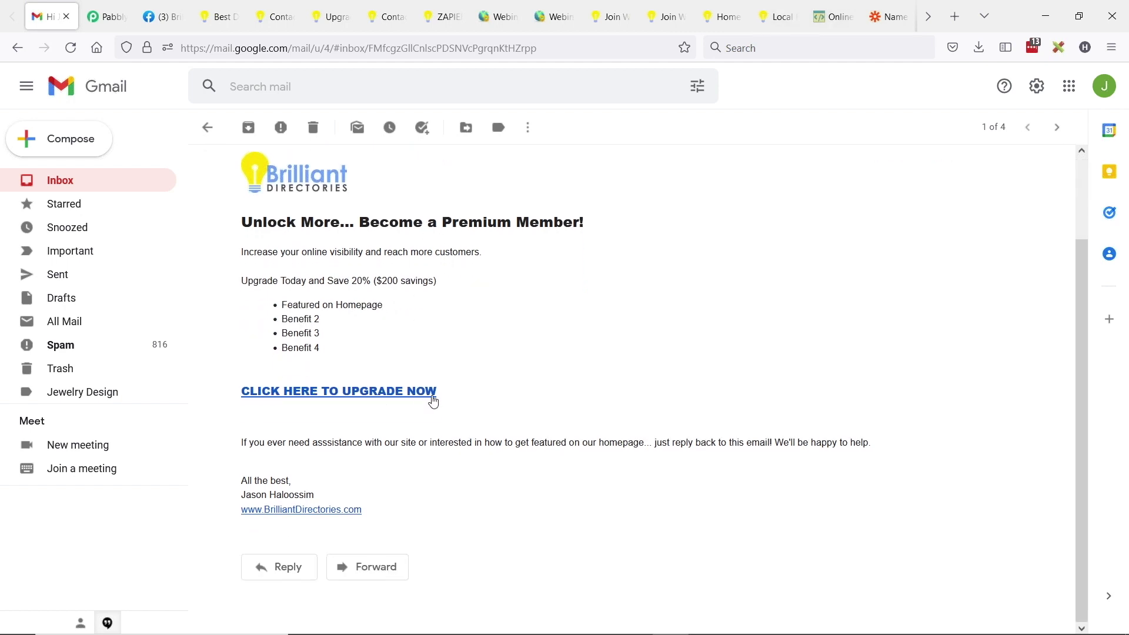
- Follow the upgrade link and compare Monthly and Annual ($300.00) pricing on the Membership Plan 1 page
click(347, 393)
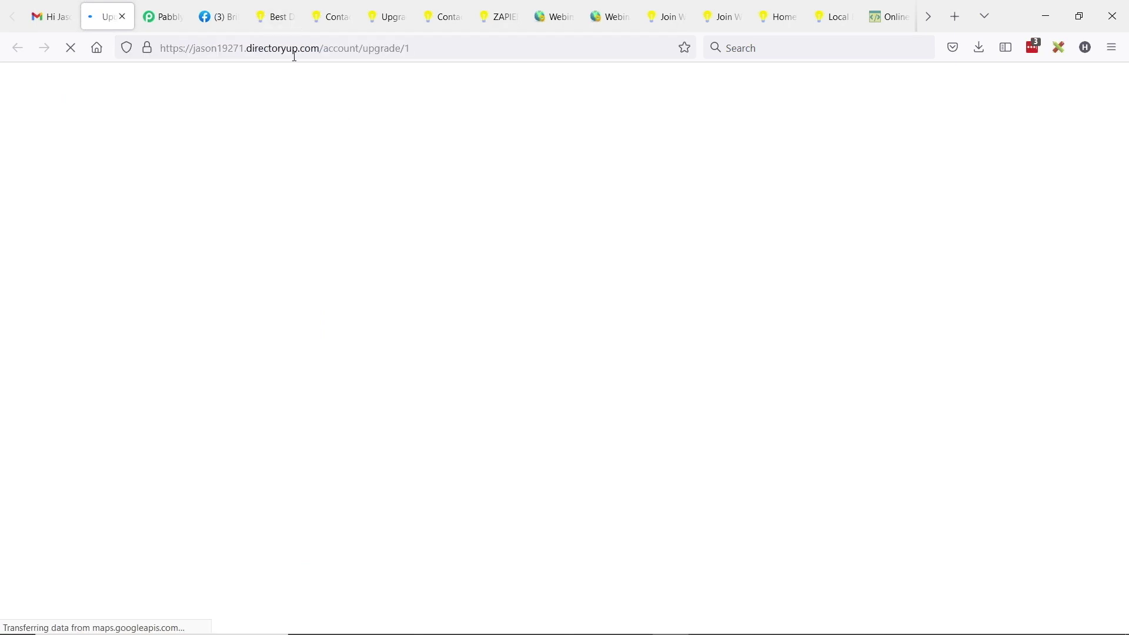
drag(319, 48, 411, 46)
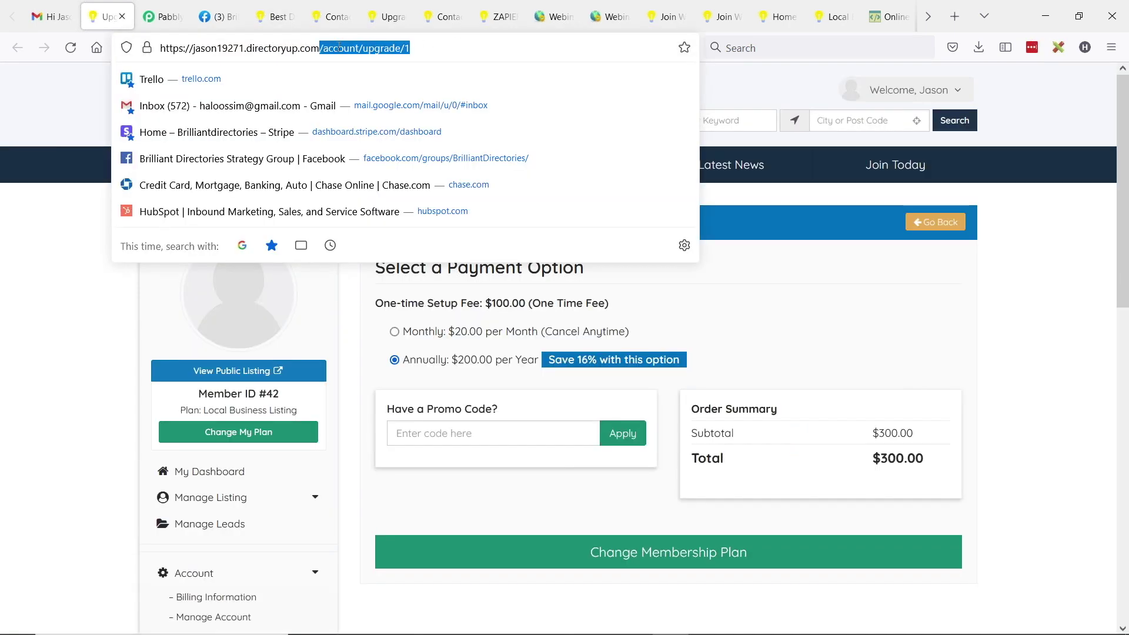
click(420, 331)
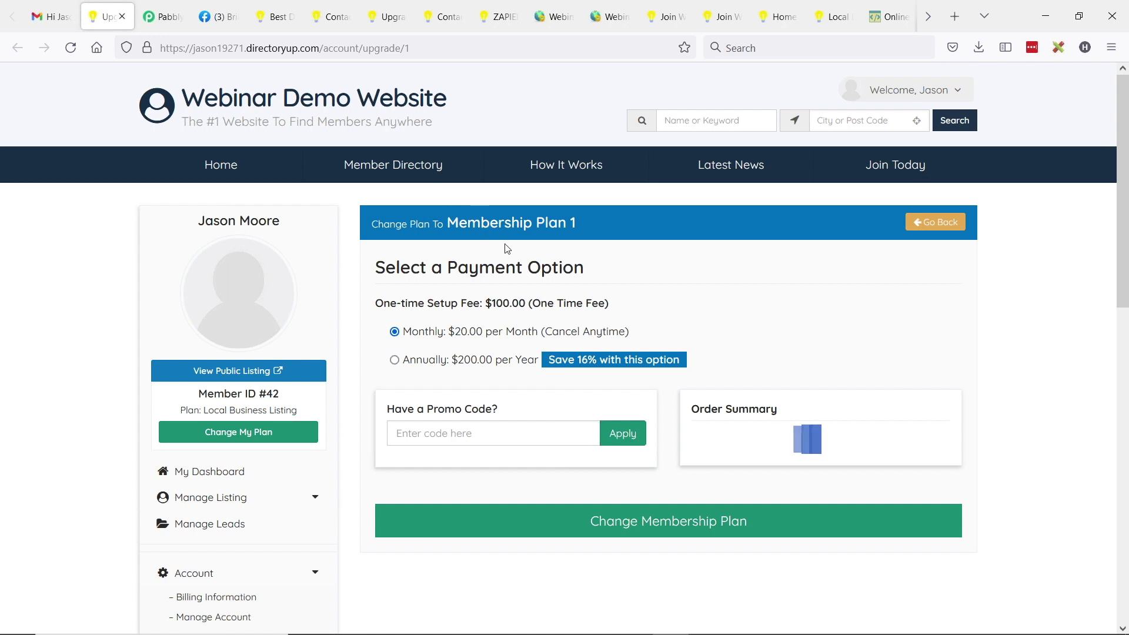
click(456, 359)
click(470, 340)
click(465, 361)
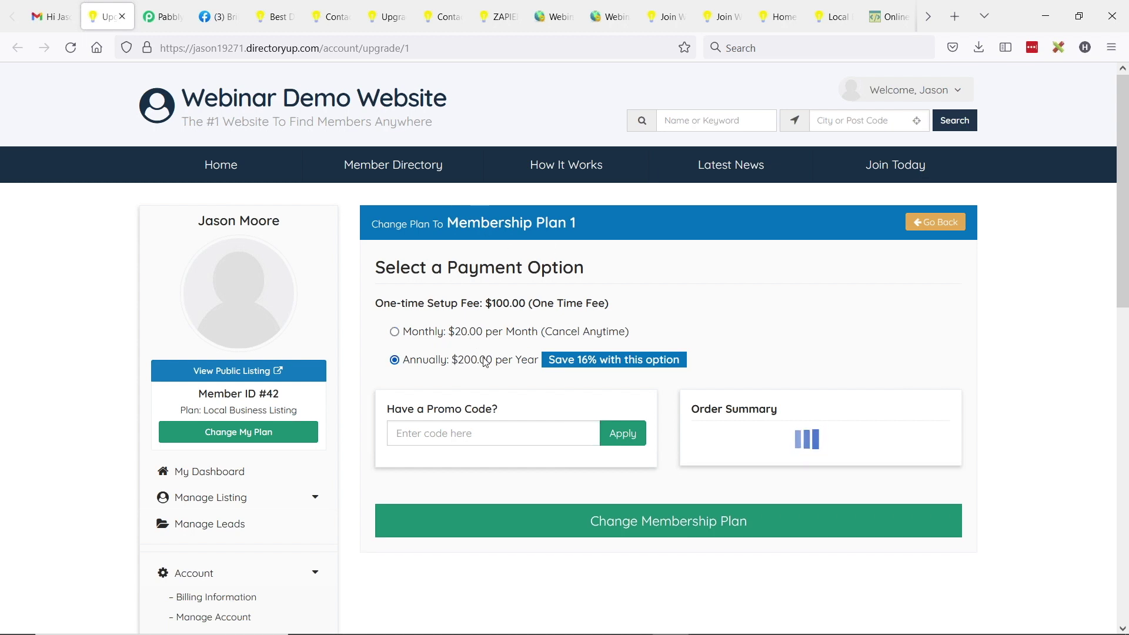
click(51, 16)
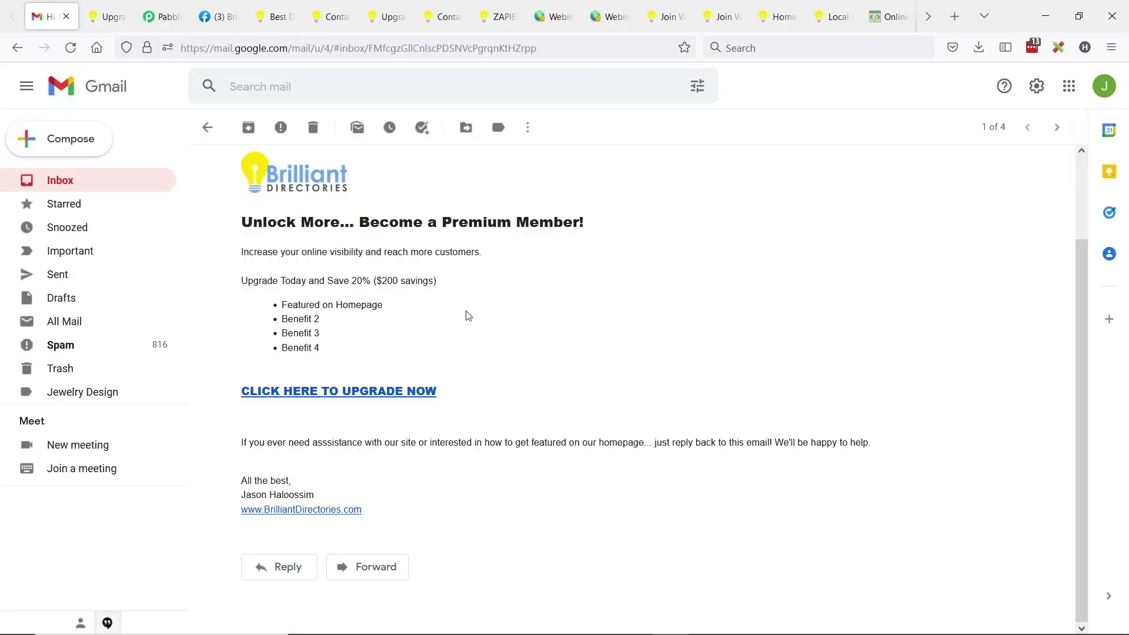
click(86, 183)
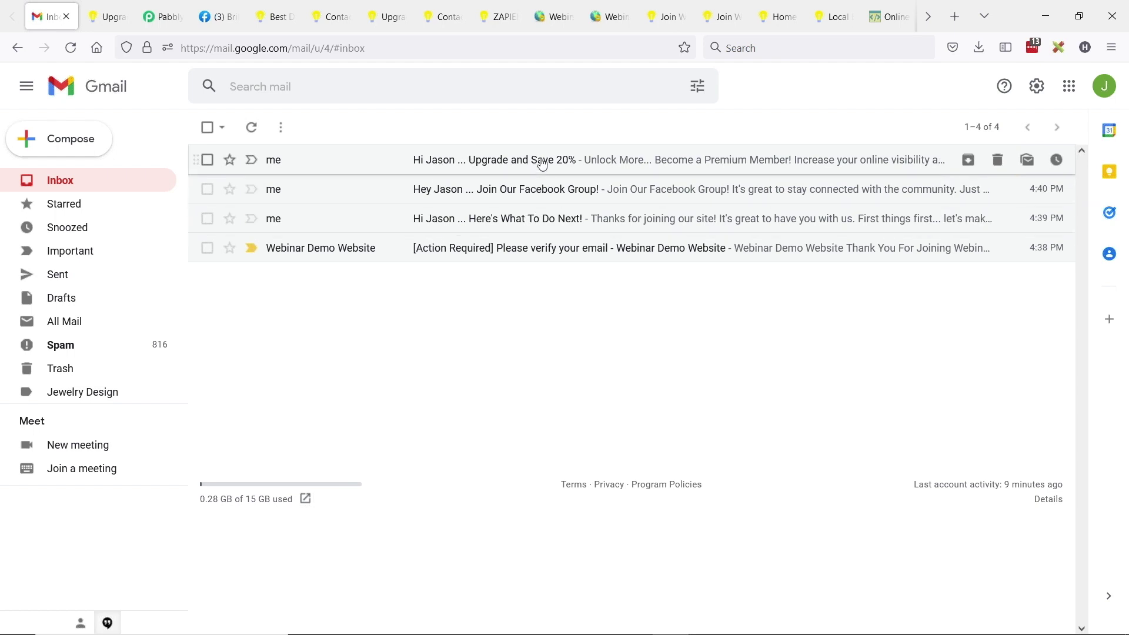
key(ctrl+Tab)
- In the Zapier editor, add a Delay by Zapier step with the Delay For event after Send Email in Gmail
click(131, 271)
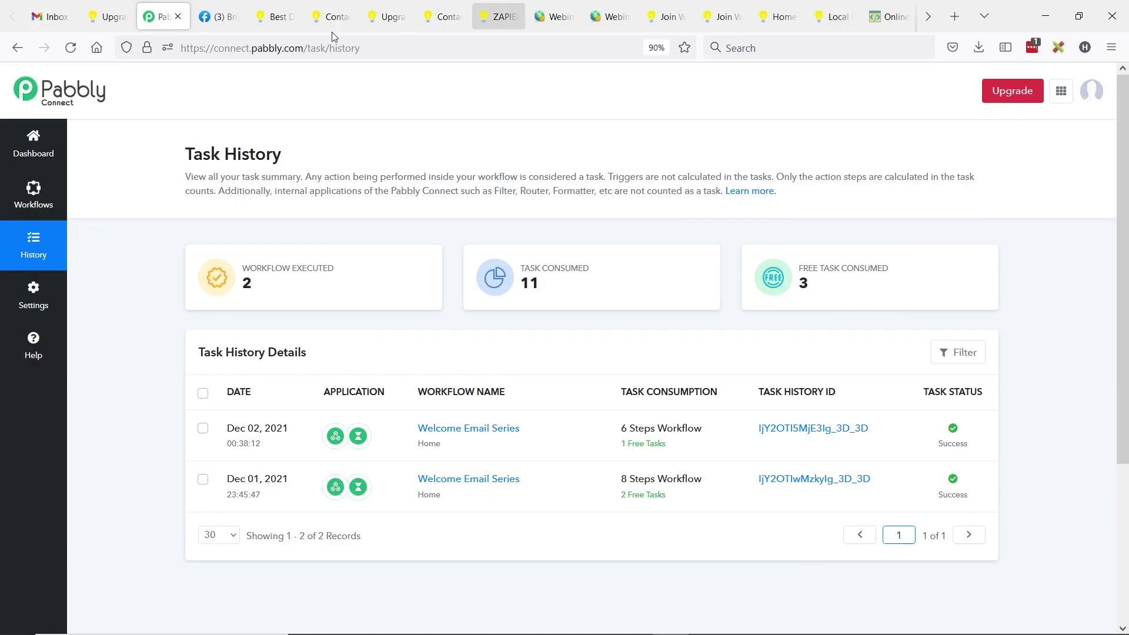
click(928, 16)
click(593, 18)
scroll(318, 351, up, 4)
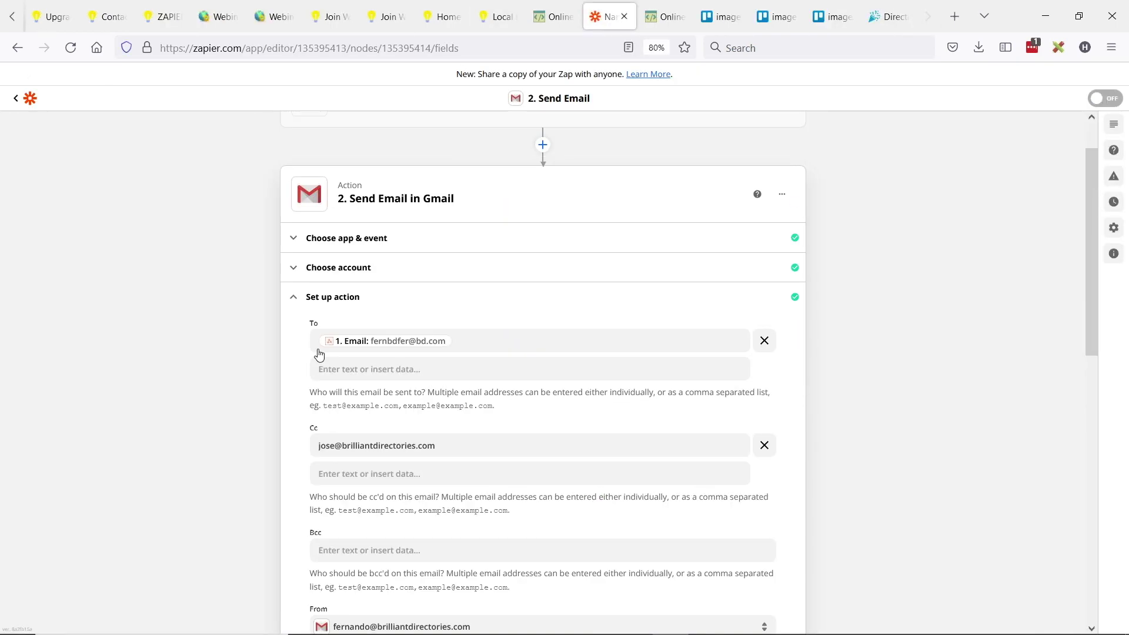
click(307, 366)
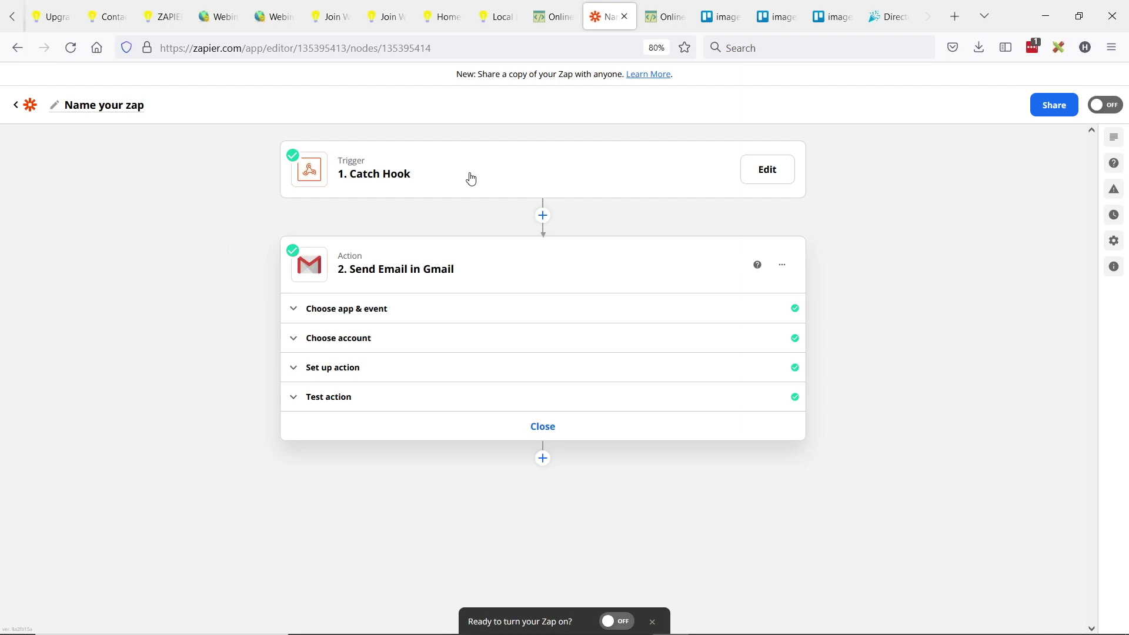
click(543, 457)
text(delay)
click(395, 430)
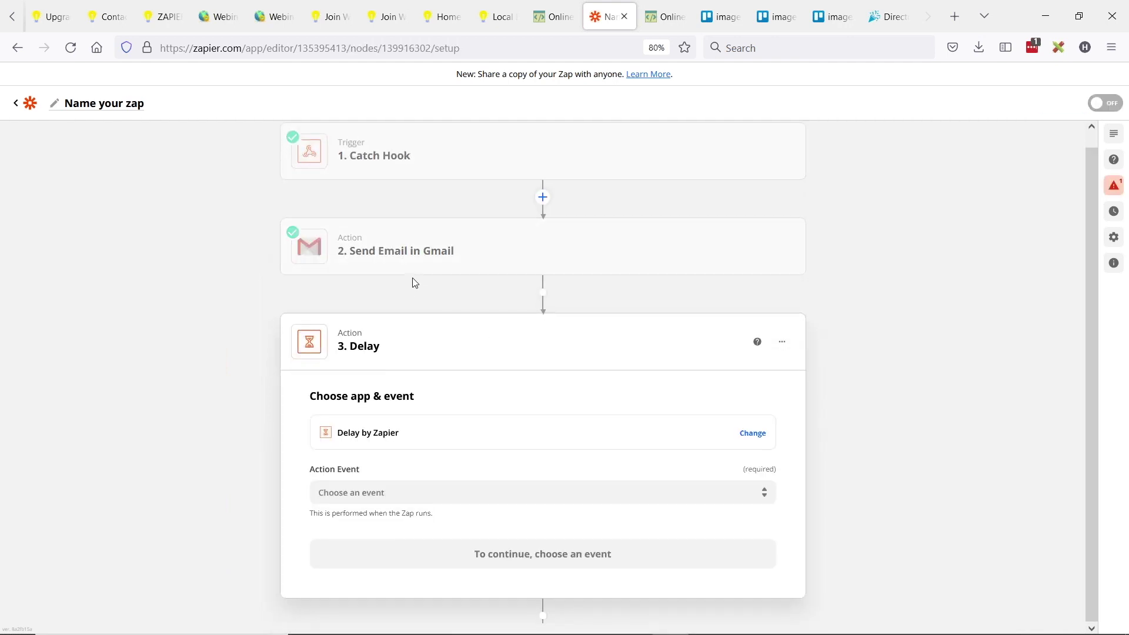
click(442, 493)
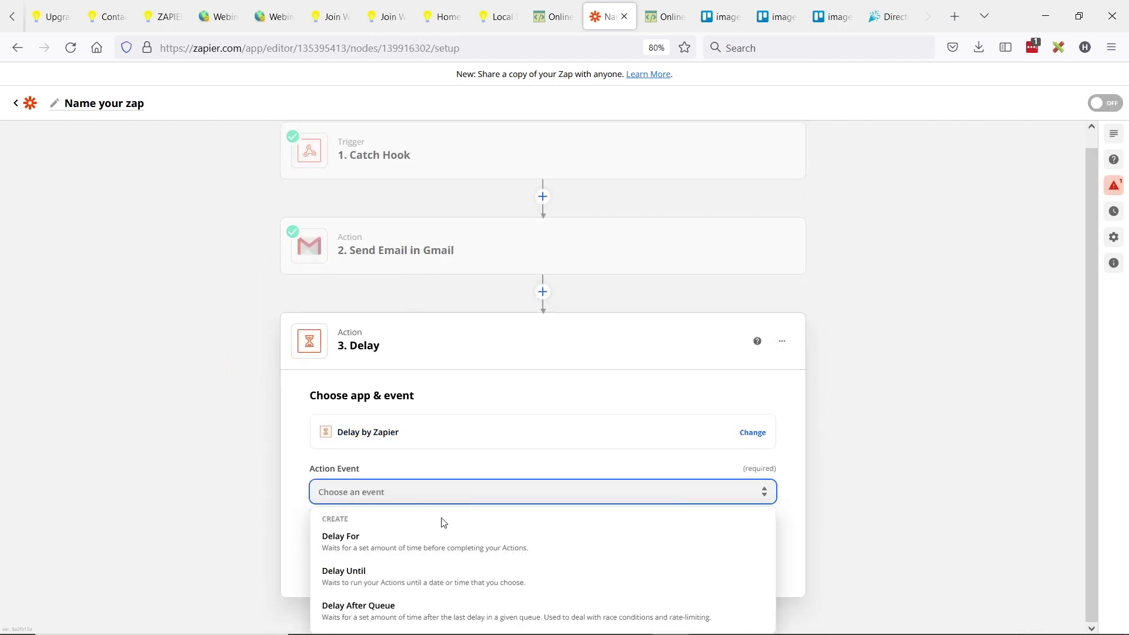
click(399, 542)
click(365, 557)
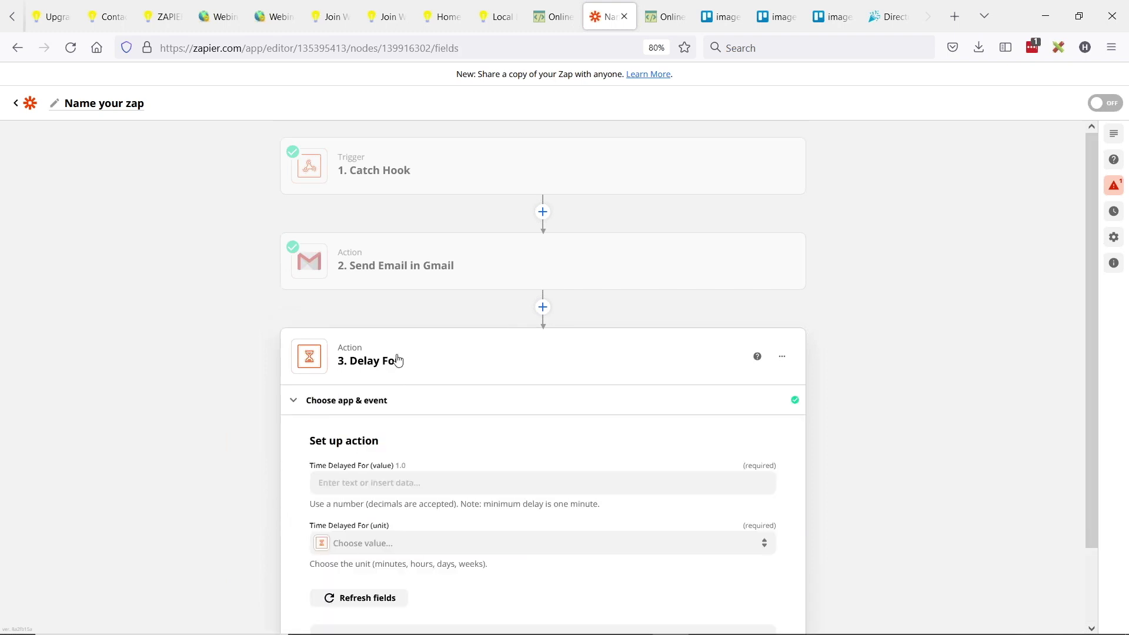
- Set the delay to 1 days and continue to testing
click(434, 403)
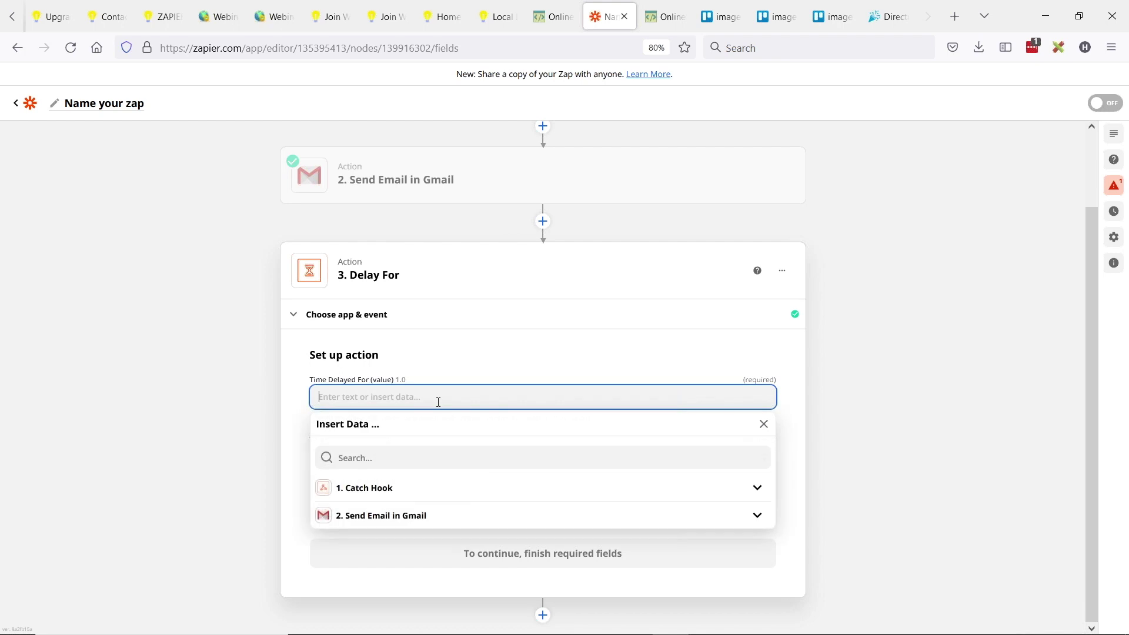
text(1)
click(197, 428)
click(405, 456)
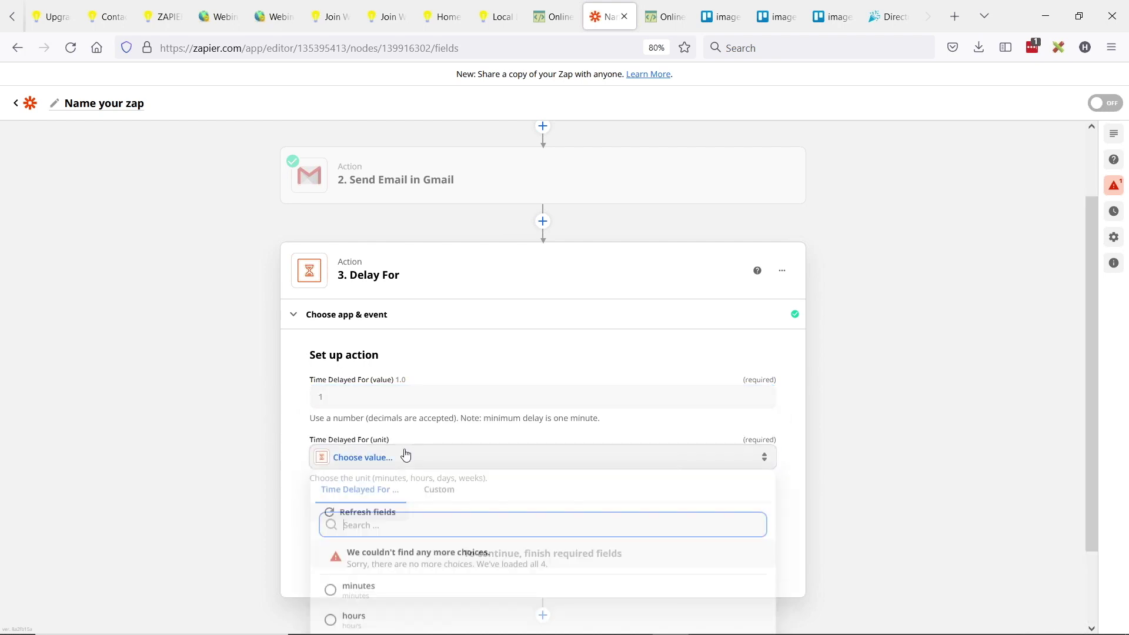
click(350, 588)
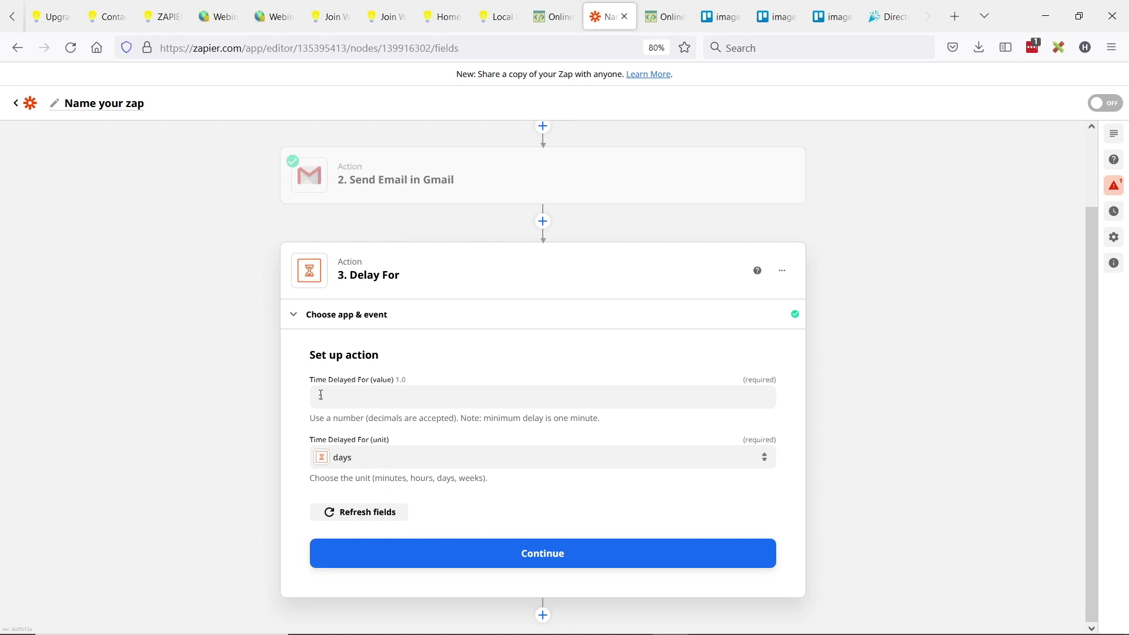
click(542, 556)
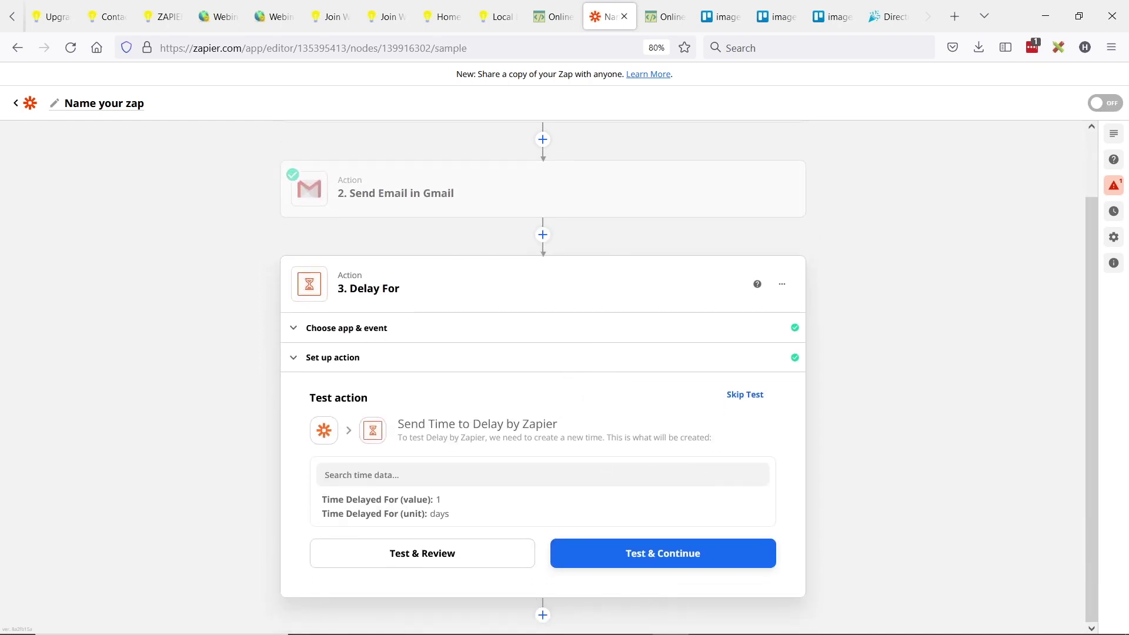
scroll(494, 317, up, 2)
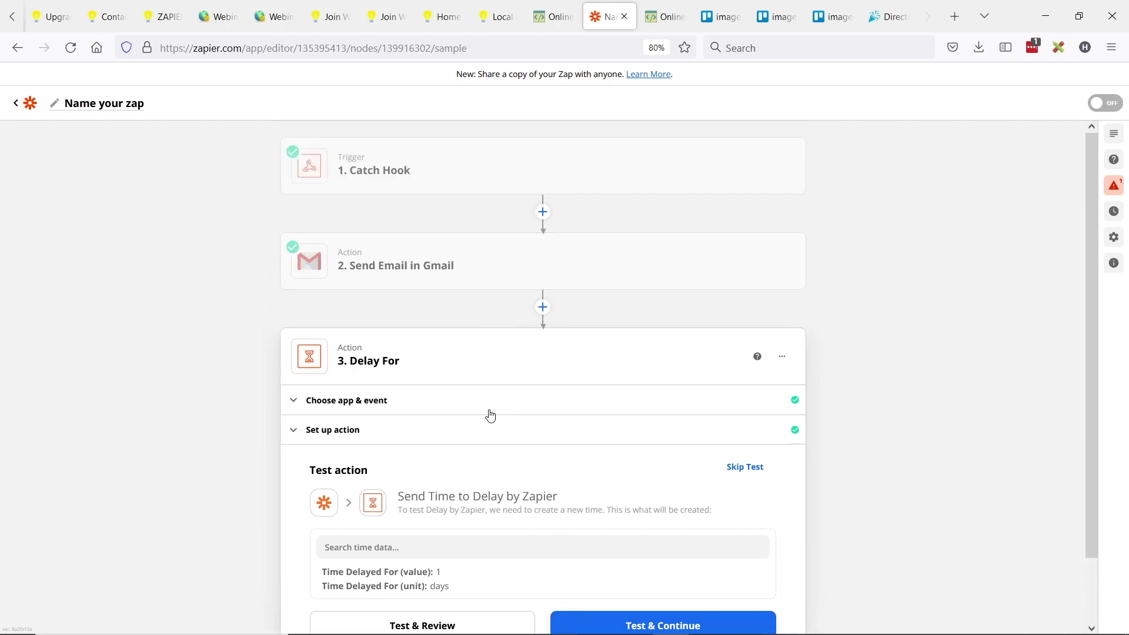